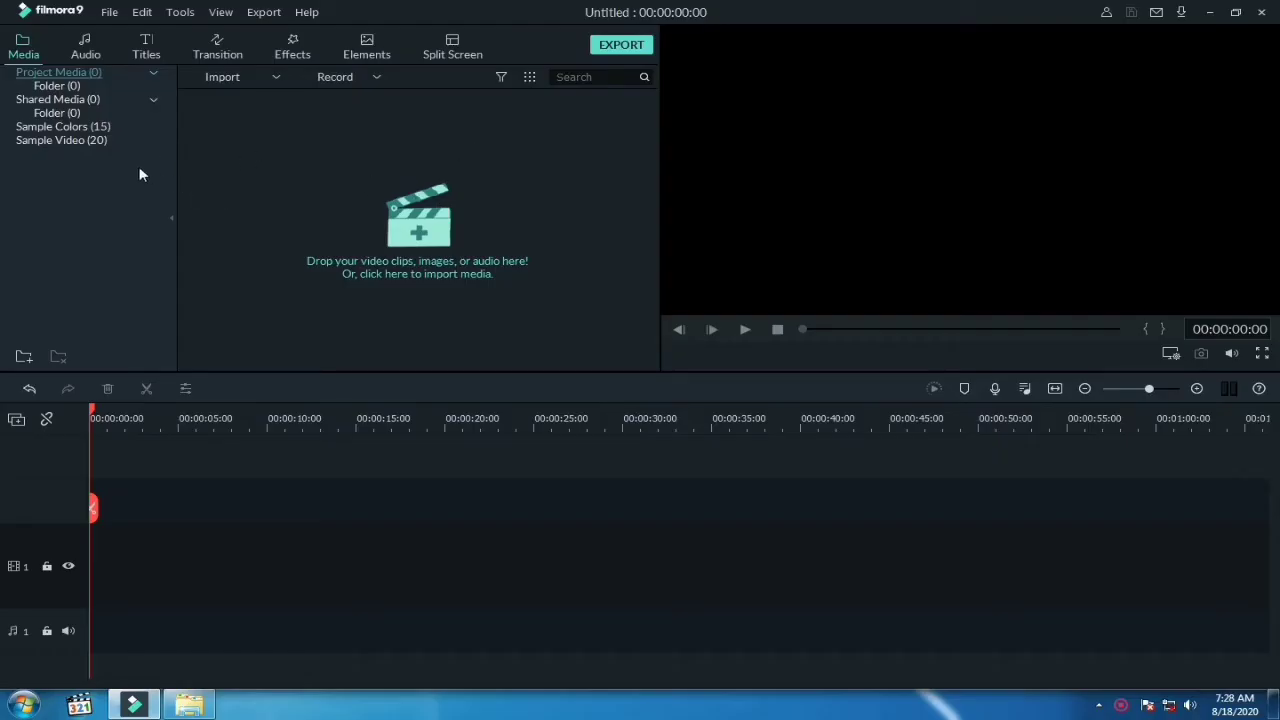
# Place a Grey sample colour clip on track 1 and a Green one on track 2
pyautogui.click(89, 130)
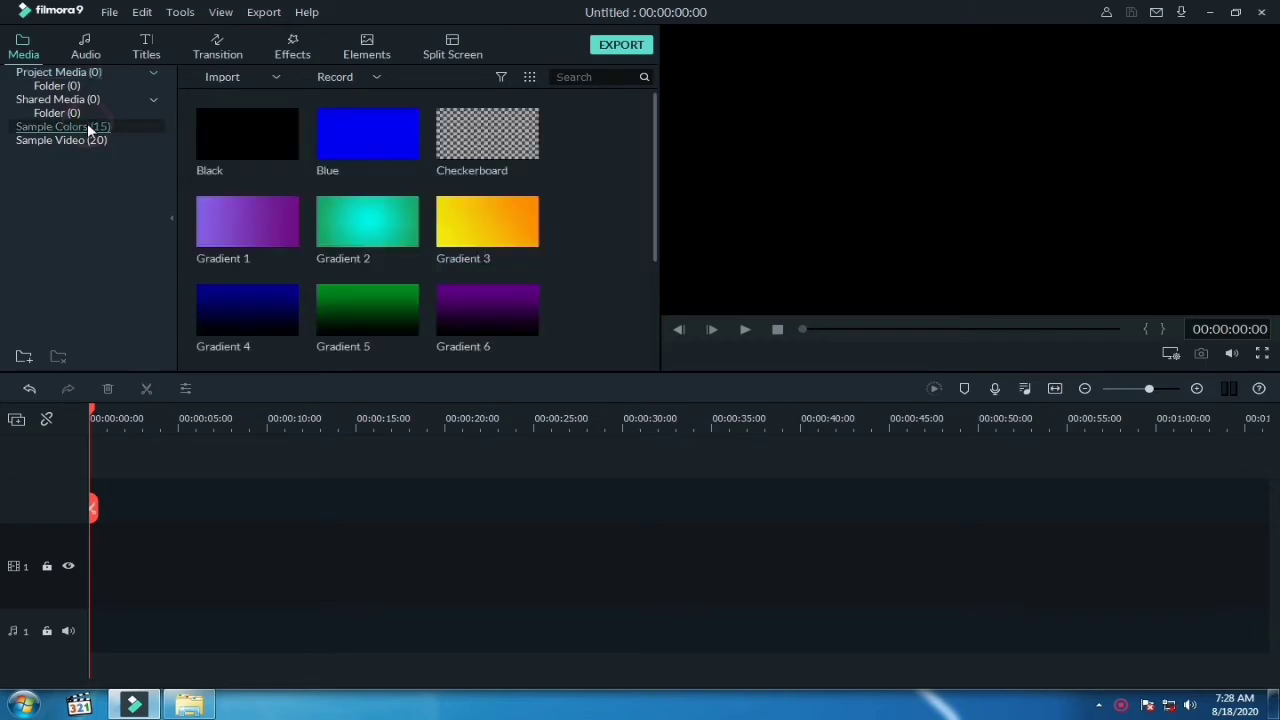
pyautogui.scroll(-3, 553, 212)
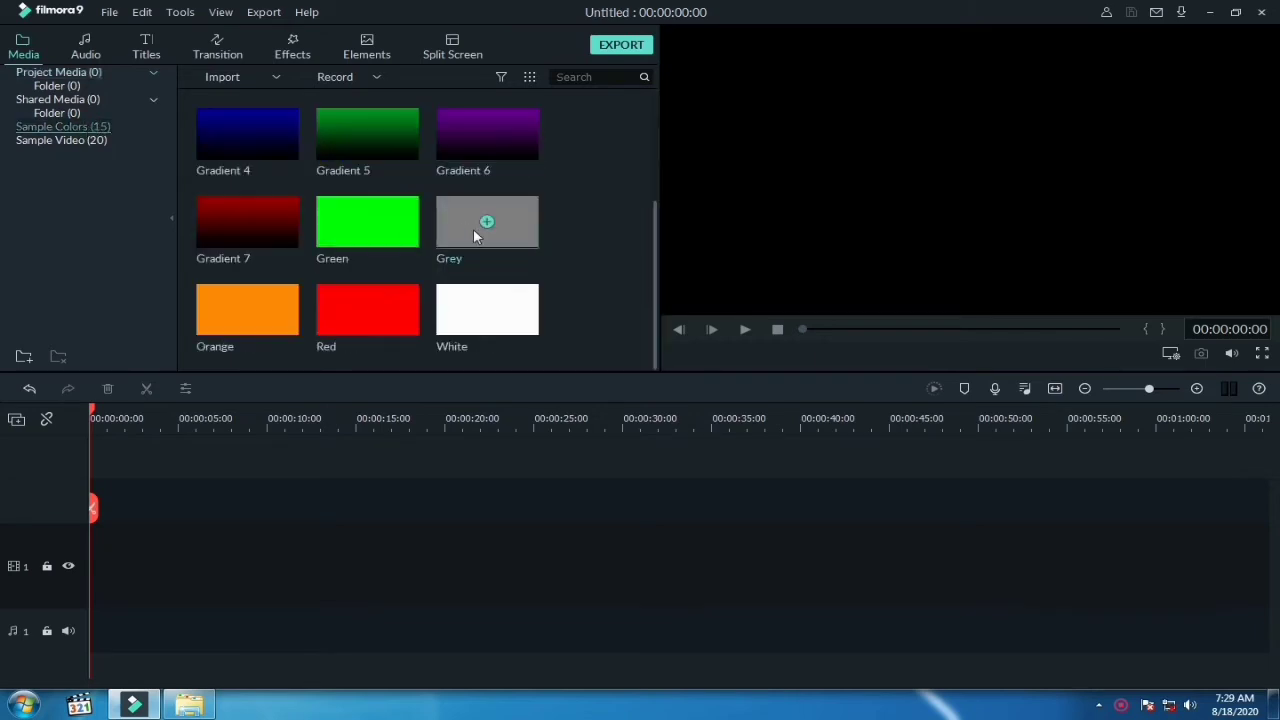
pyautogui.moveTo(527, 238); pyautogui.dragTo(86, 593)
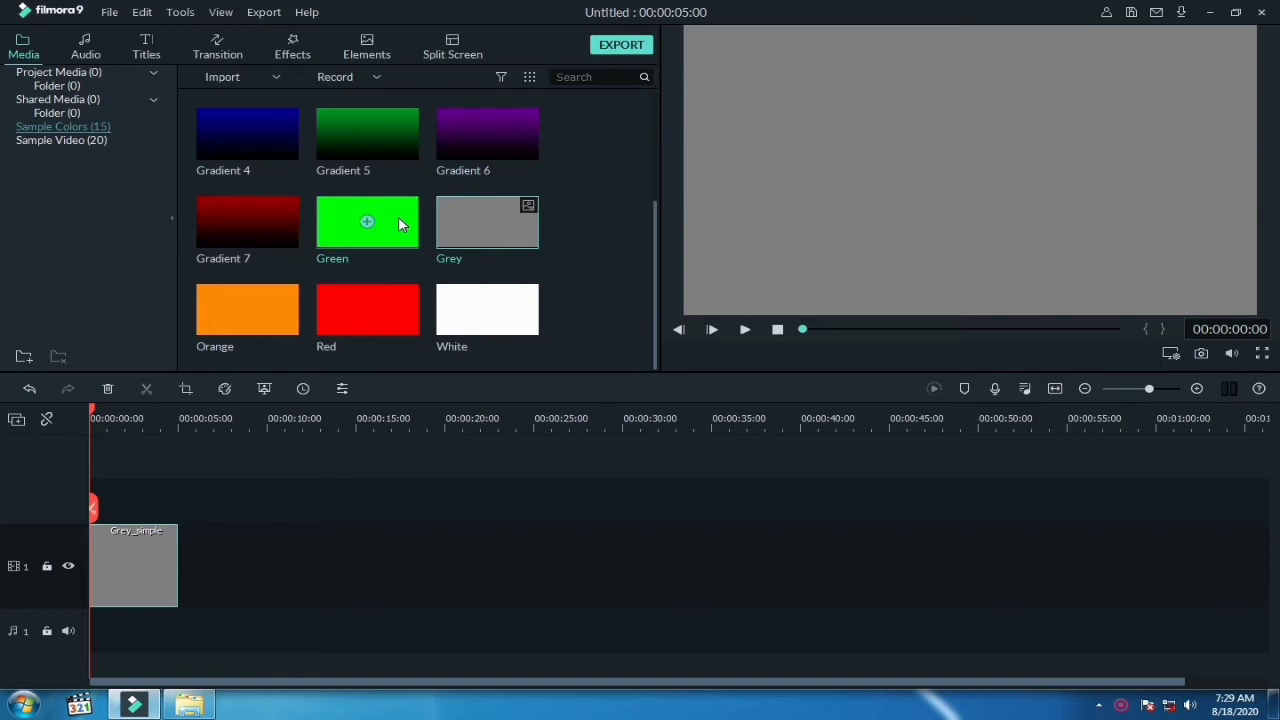
pyautogui.moveTo(400, 224); pyautogui.dragTo(118, 480)
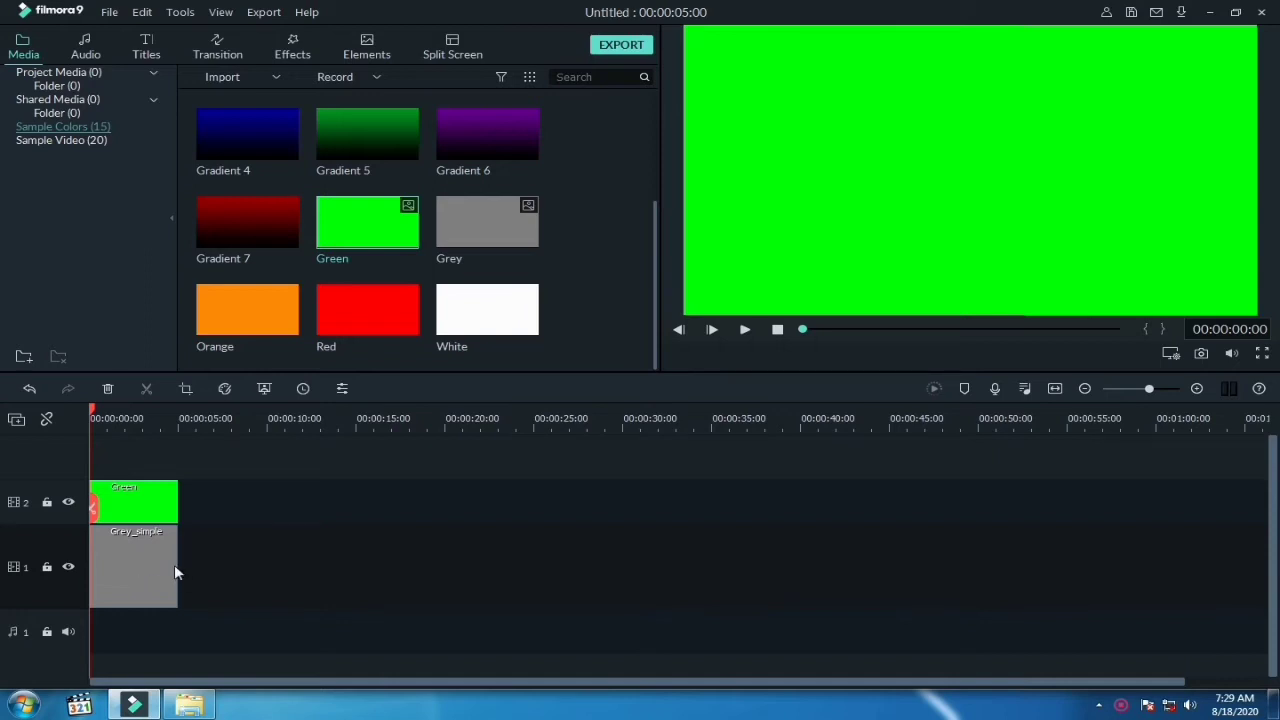
# Stretch both the Grey and Green clips out to 00:02:50:10
pyautogui.moveTo(177, 563); pyautogui.dragTo(1258, 600)
pyautogui.click(1054, 389)
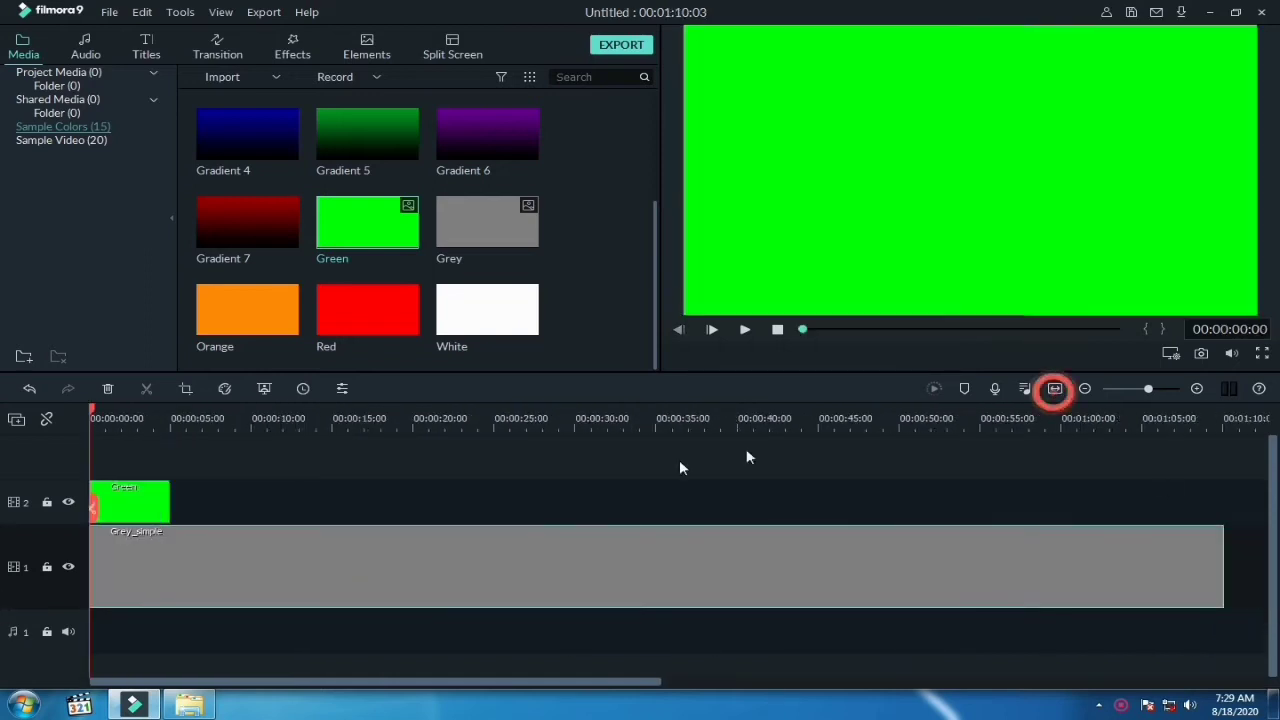
pyautogui.moveTo(172, 503); pyautogui.dragTo(1094, 496)
pyautogui.moveTo(1180, 418); pyautogui.dragTo(475, 440)
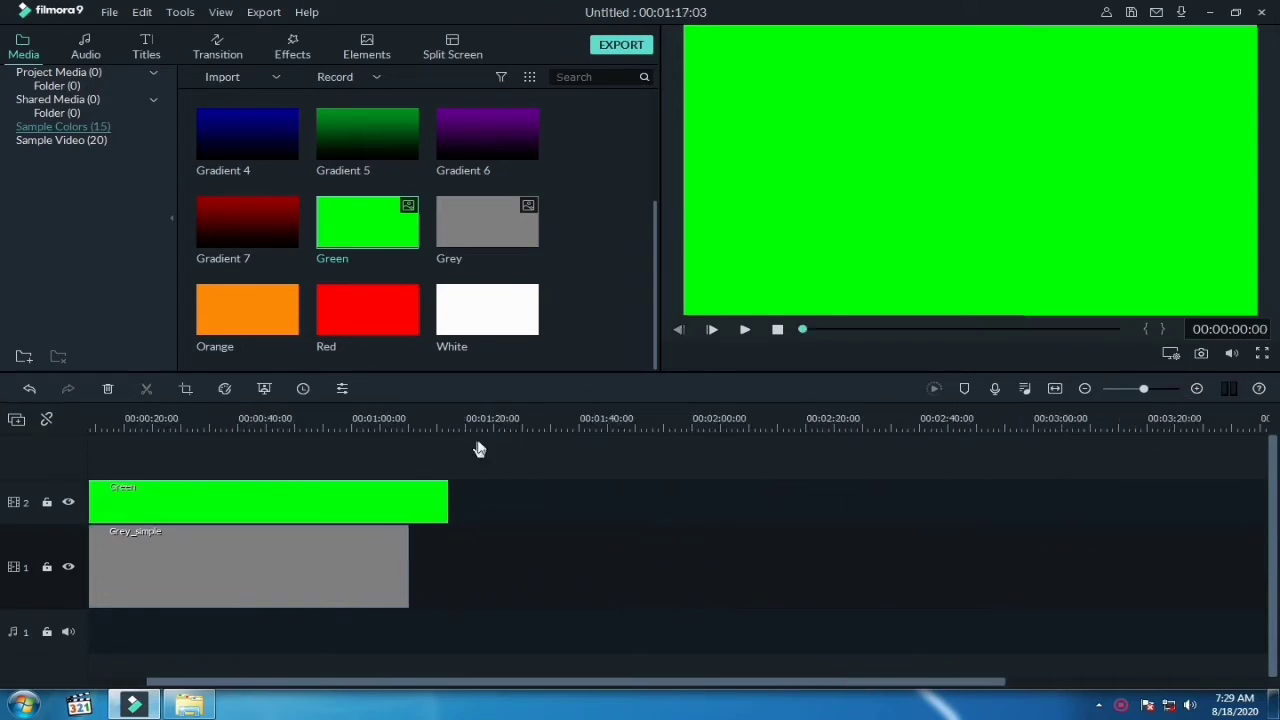
pyautogui.moveTo(446, 495); pyautogui.dragTo(979, 492)
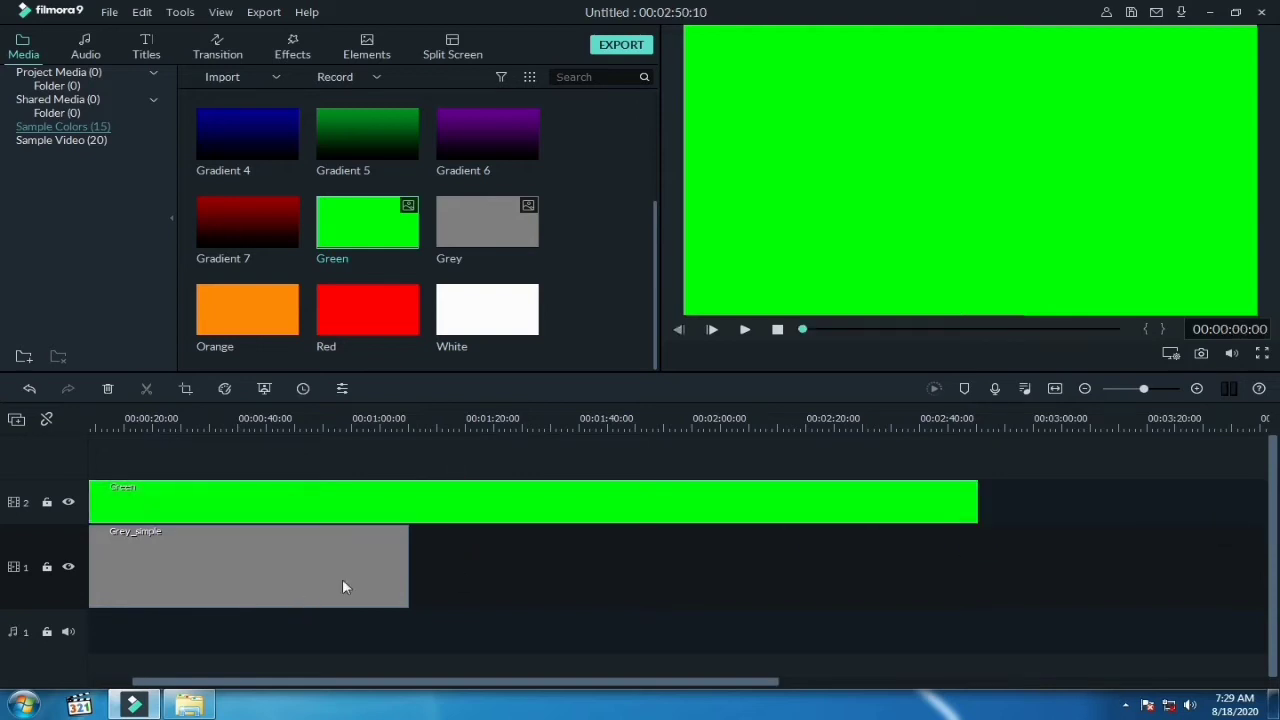
pyautogui.click(402, 565)
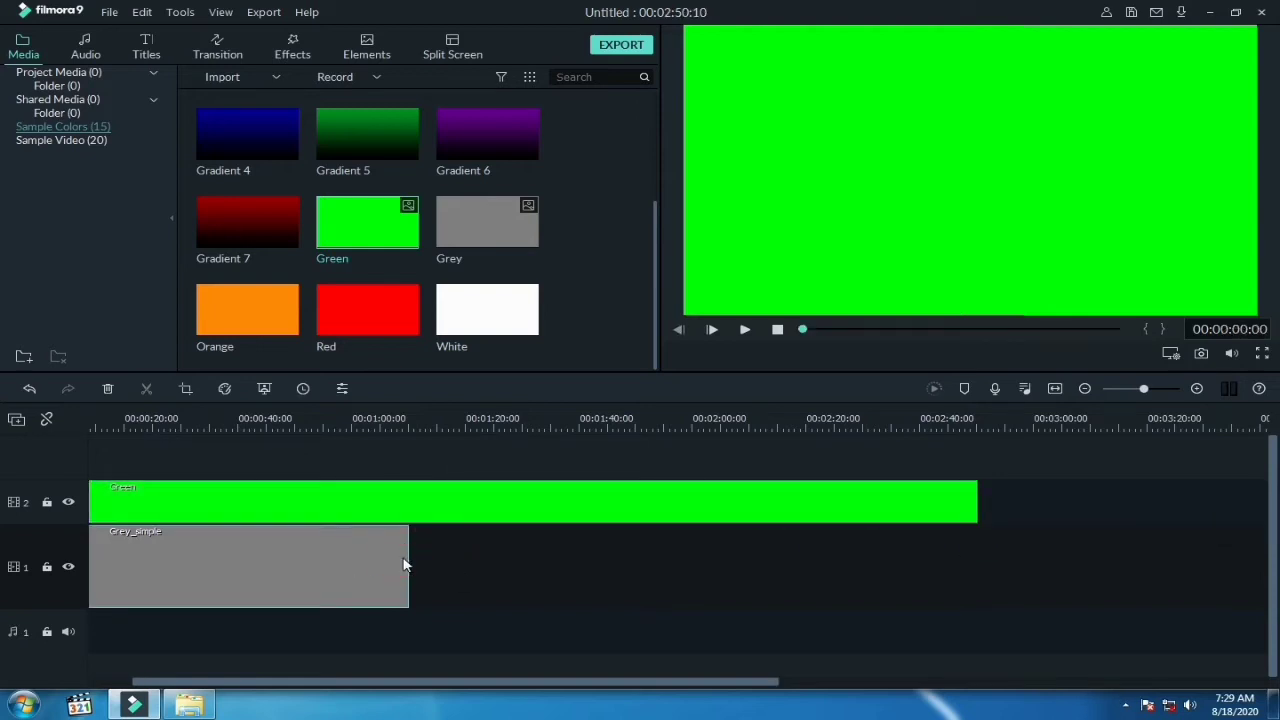
pyautogui.moveTo(409, 565); pyautogui.dragTo(978, 589)
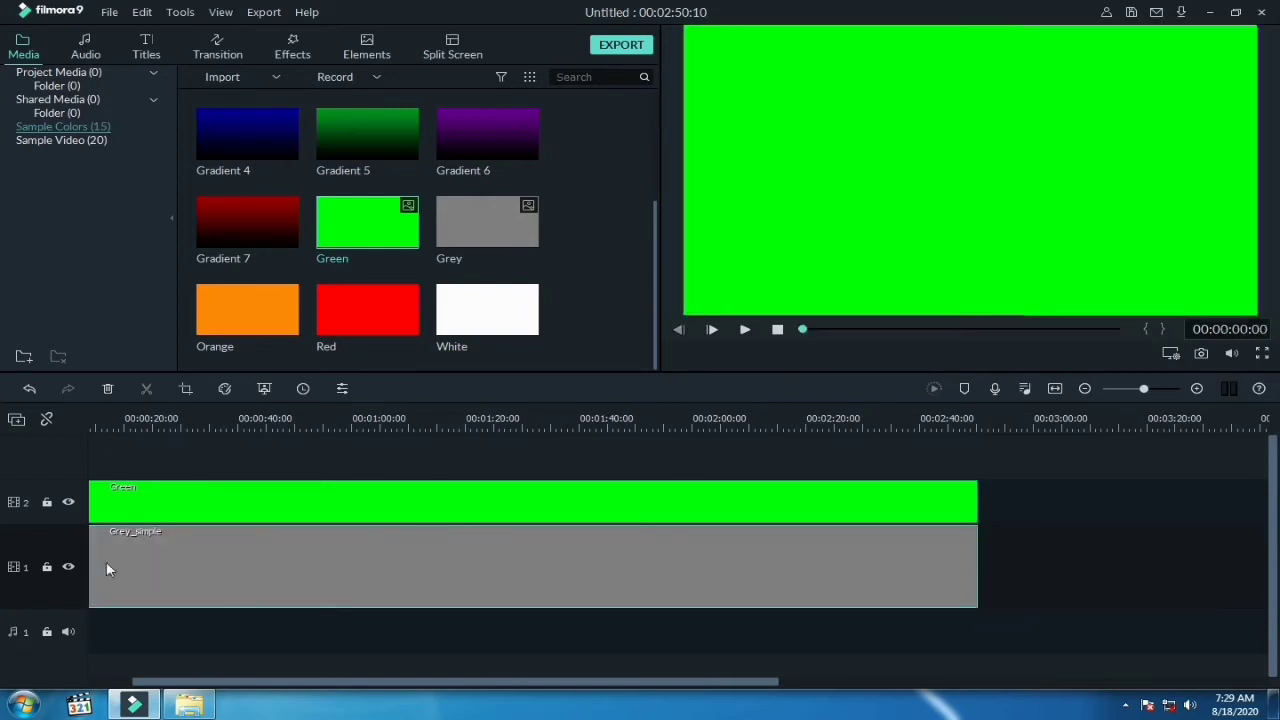
# Lock the grey track, drag the Green clip down in the frame, and play the preview
pyautogui.click(46, 567)
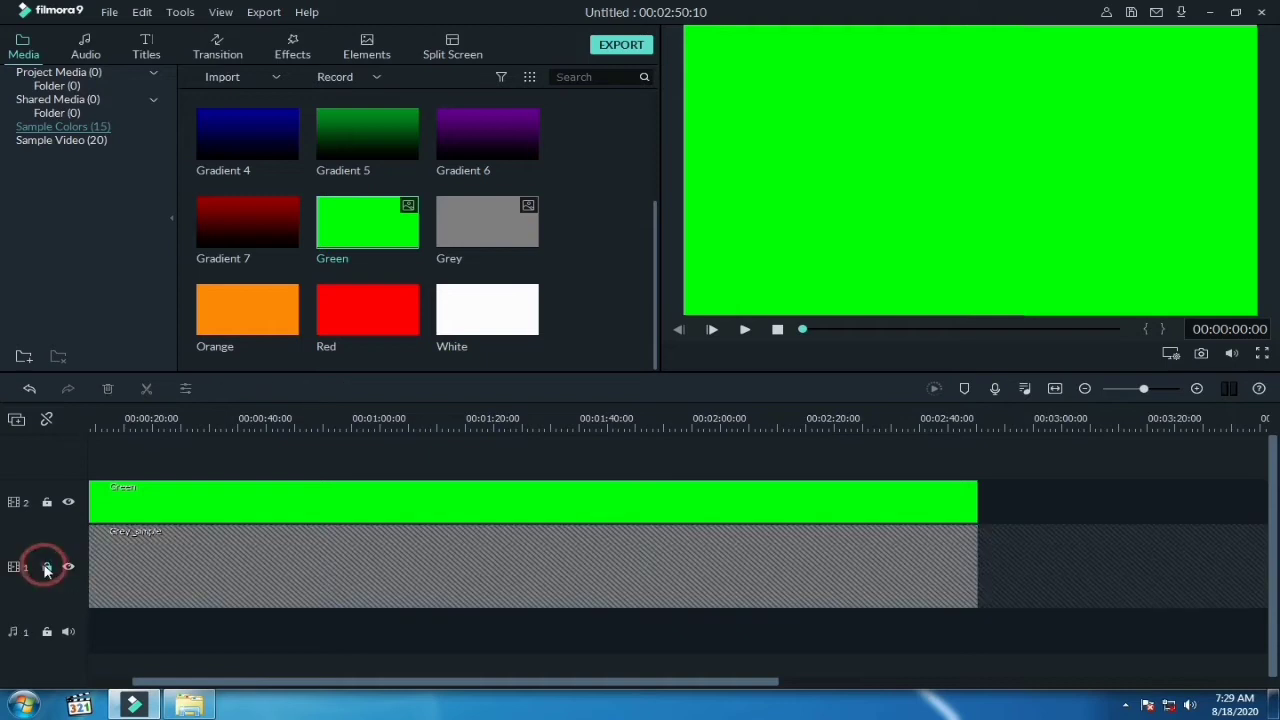
pyautogui.click(60, 74)
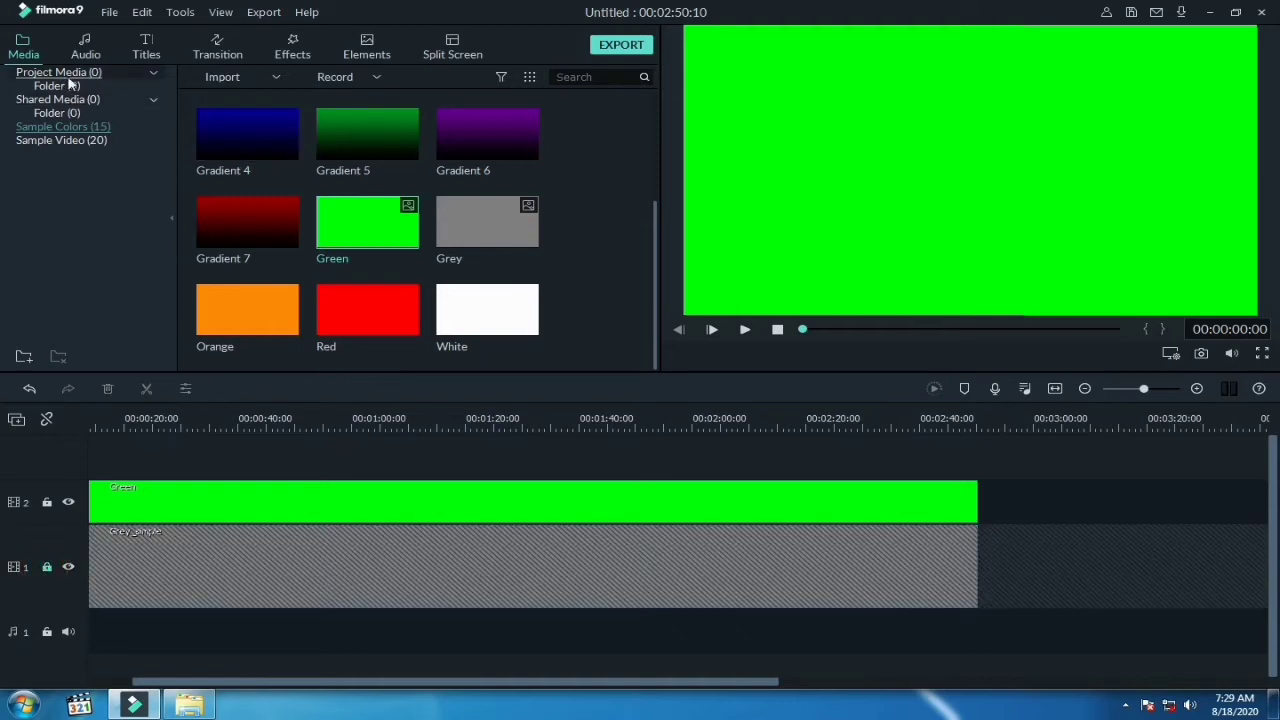
pyautogui.click(462, 517)
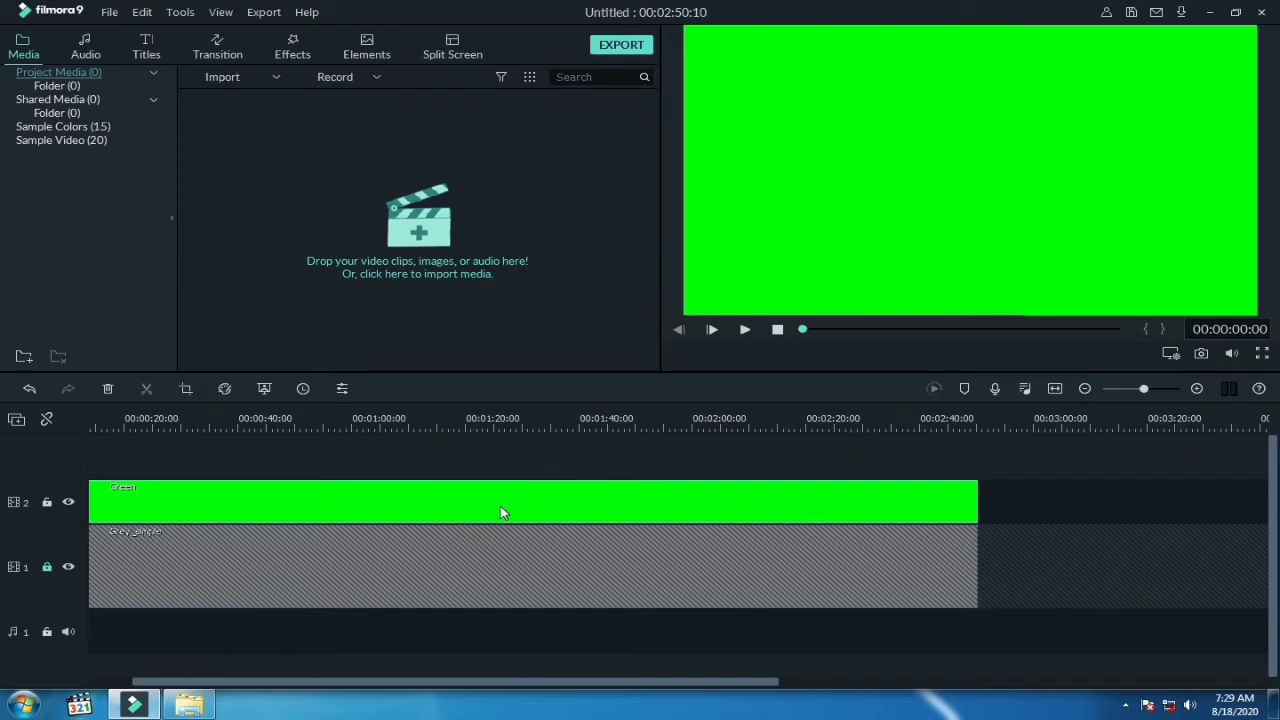
pyautogui.doubleClick(501, 510)
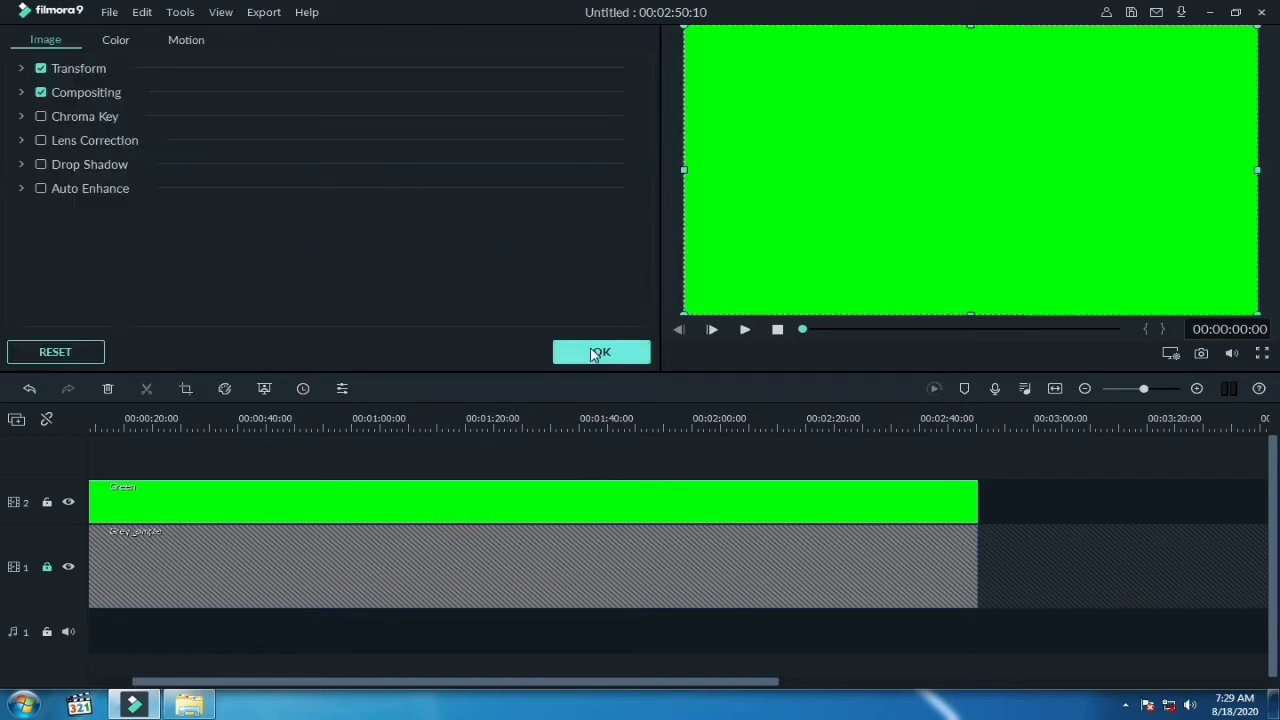
pyautogui.click(590, 350)
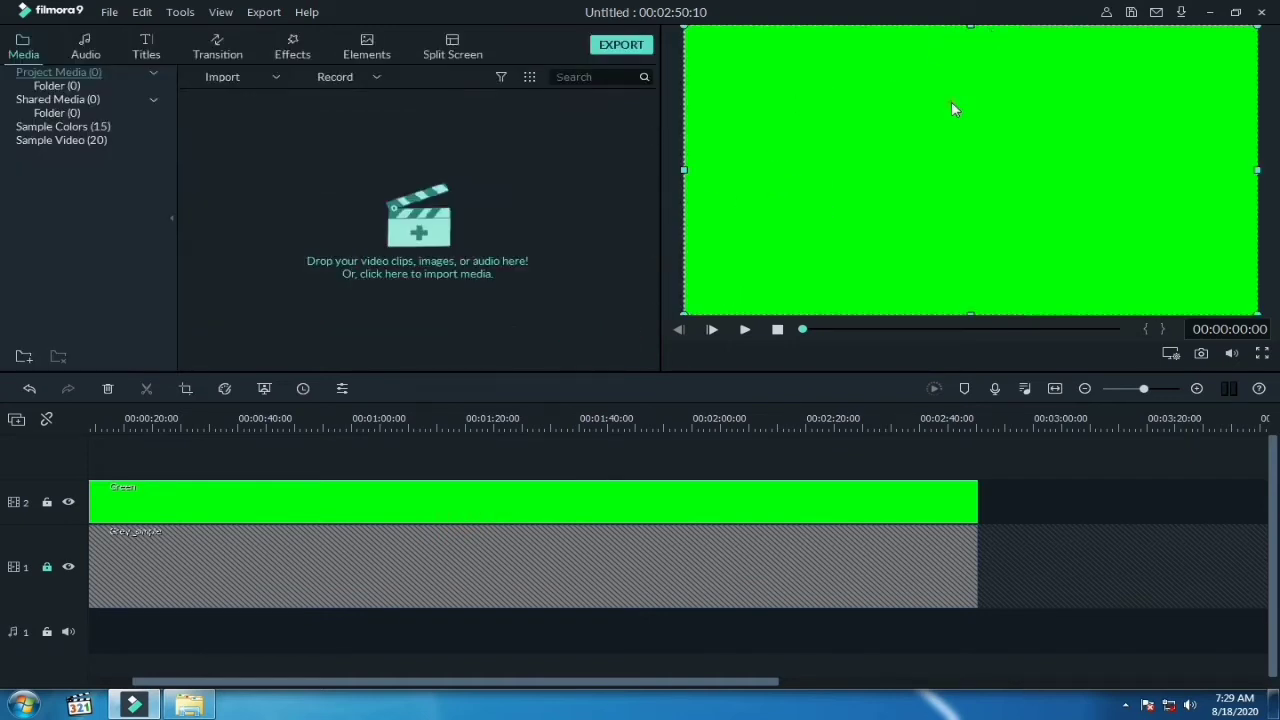
pyautogui.moveTo(952, 97); pyautogui.dragTo(948, 226)
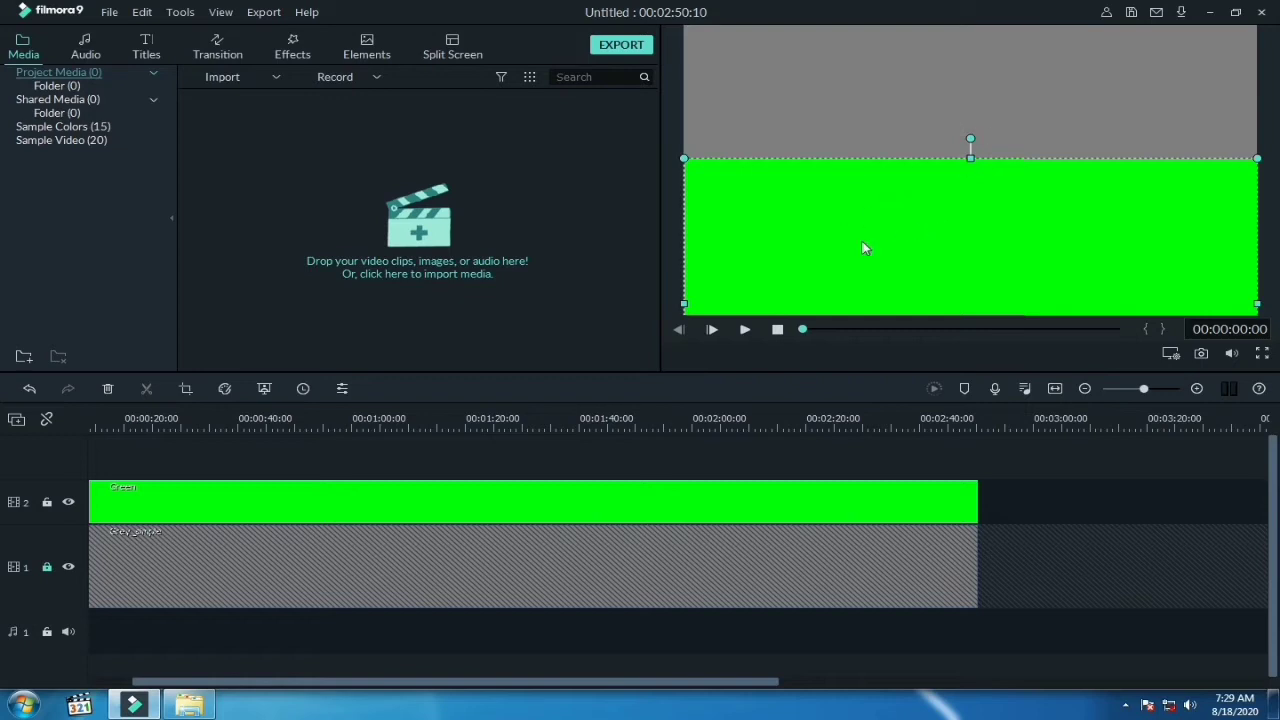
pyautogui.click(745, 330)
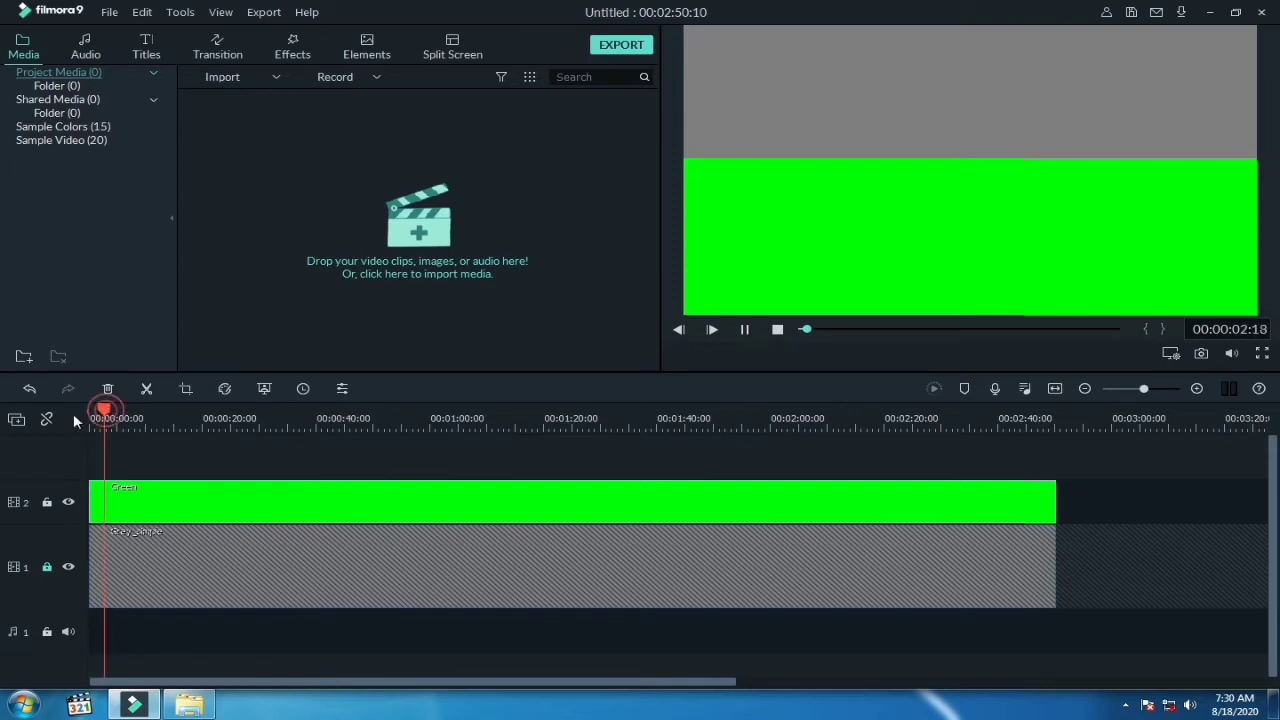
# Apply the Move to top motion preset to the Green clip
pyautogui.moveTo(106, 410); pyautogui.dragTo(67, 420)
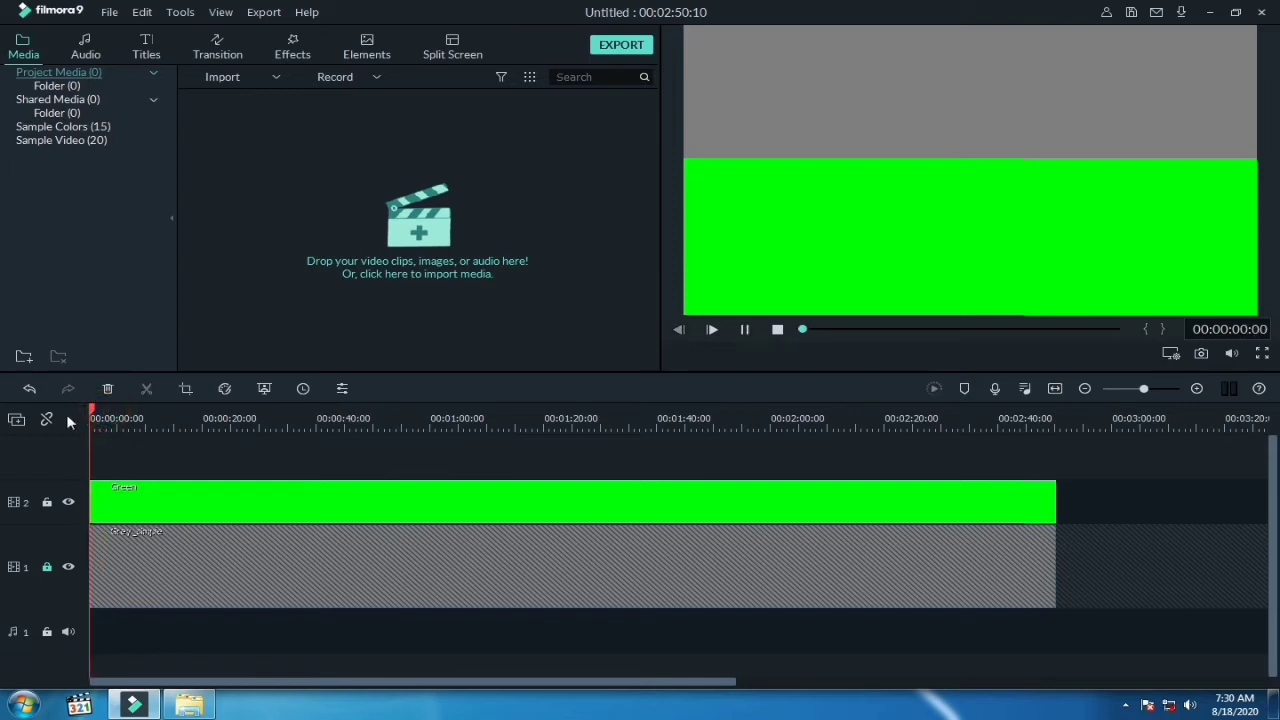
pyautogui.doubleClick(610, 505)
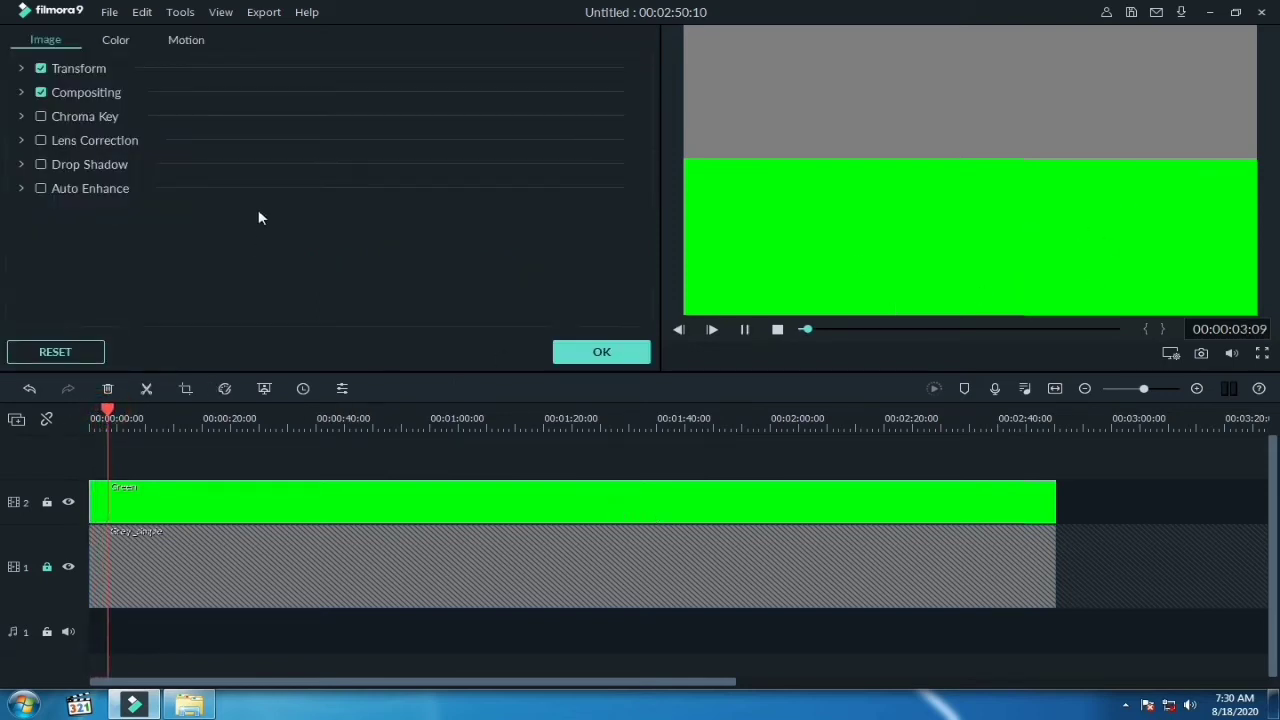
pyautogui.click(188, 42)
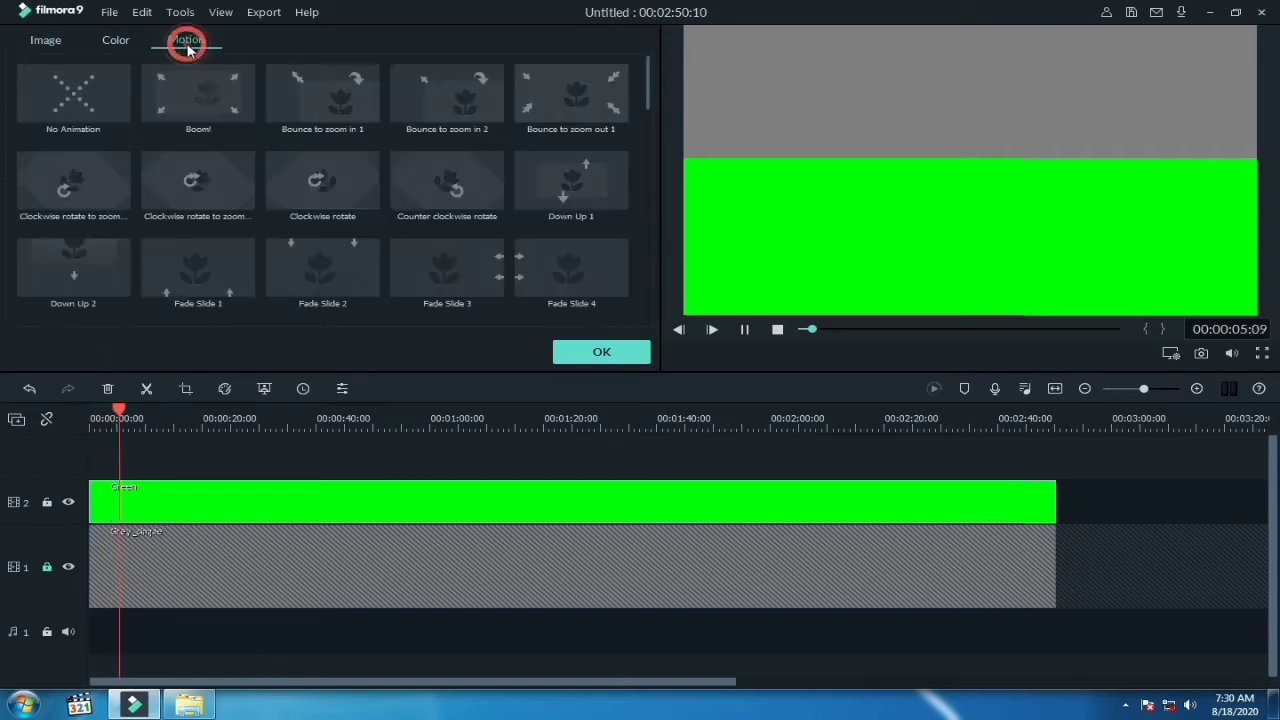
pyautogui.scroll(-3, 542, 266)
pyautogui.scroll(3, 542, 266)
pyautogui.scroll(-3, 271, 240)
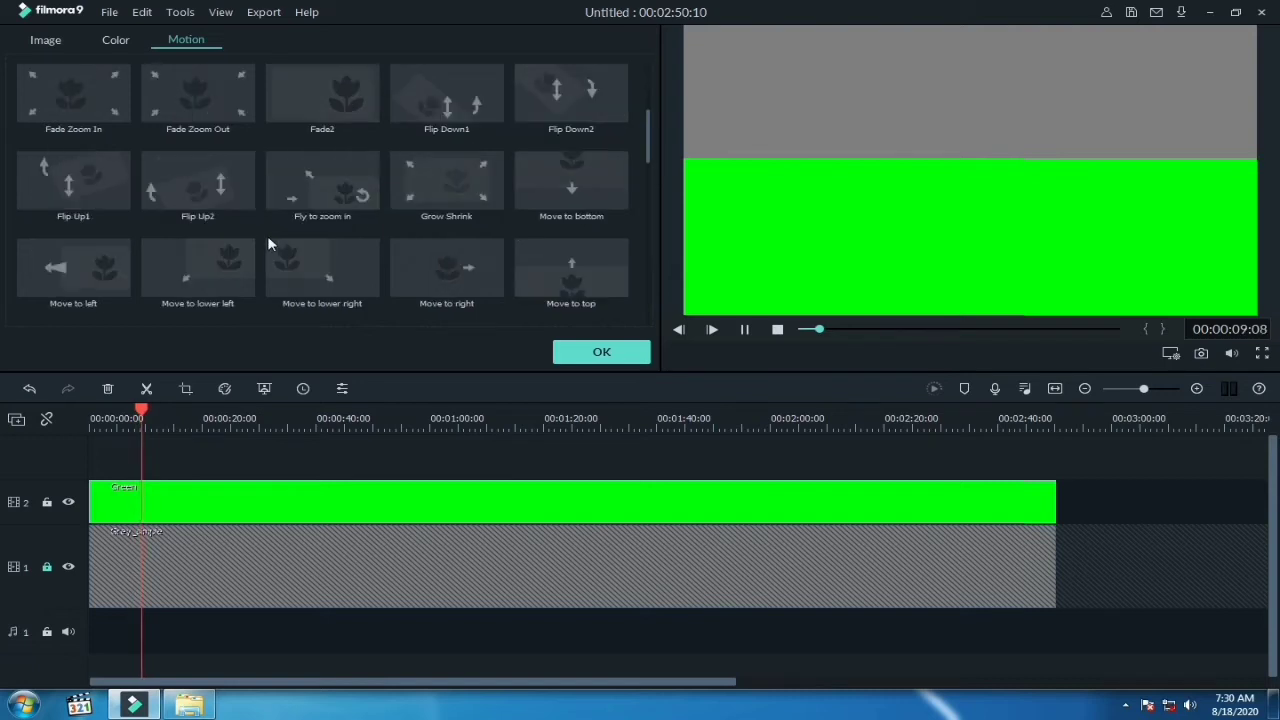
pyautogui.doubleClick(580, 280)
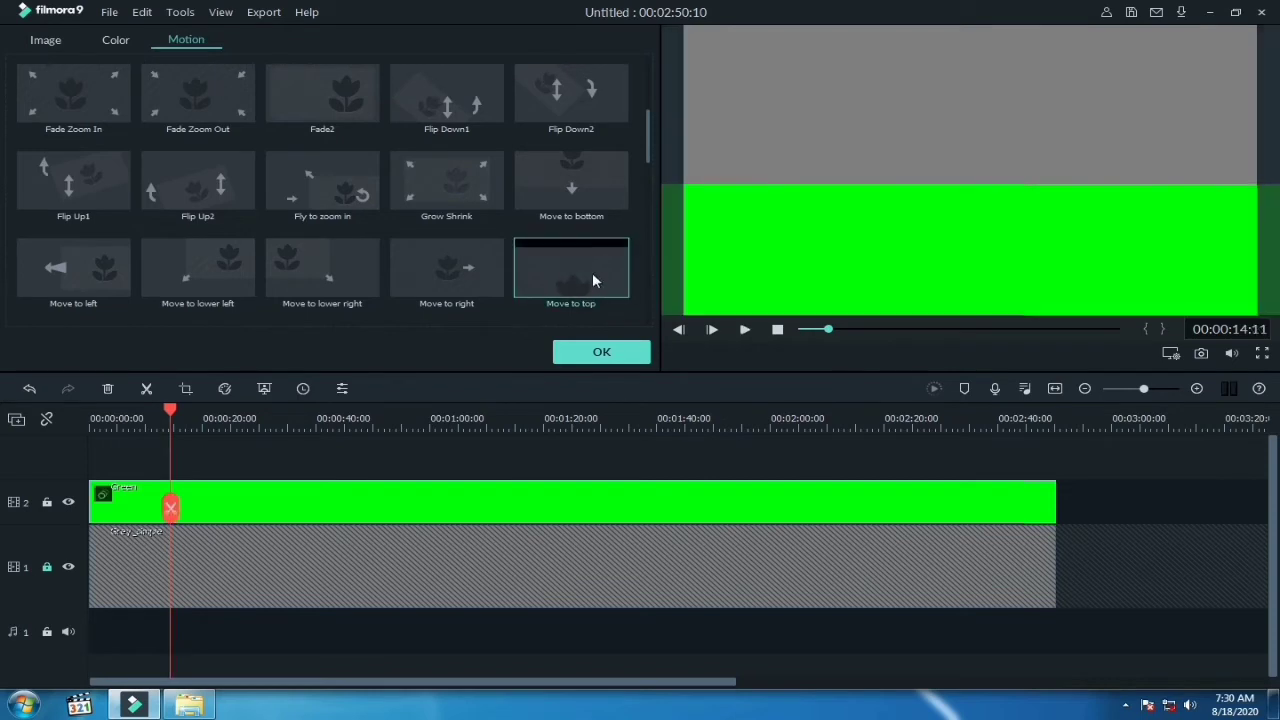
pyautogui.click(601, 352)
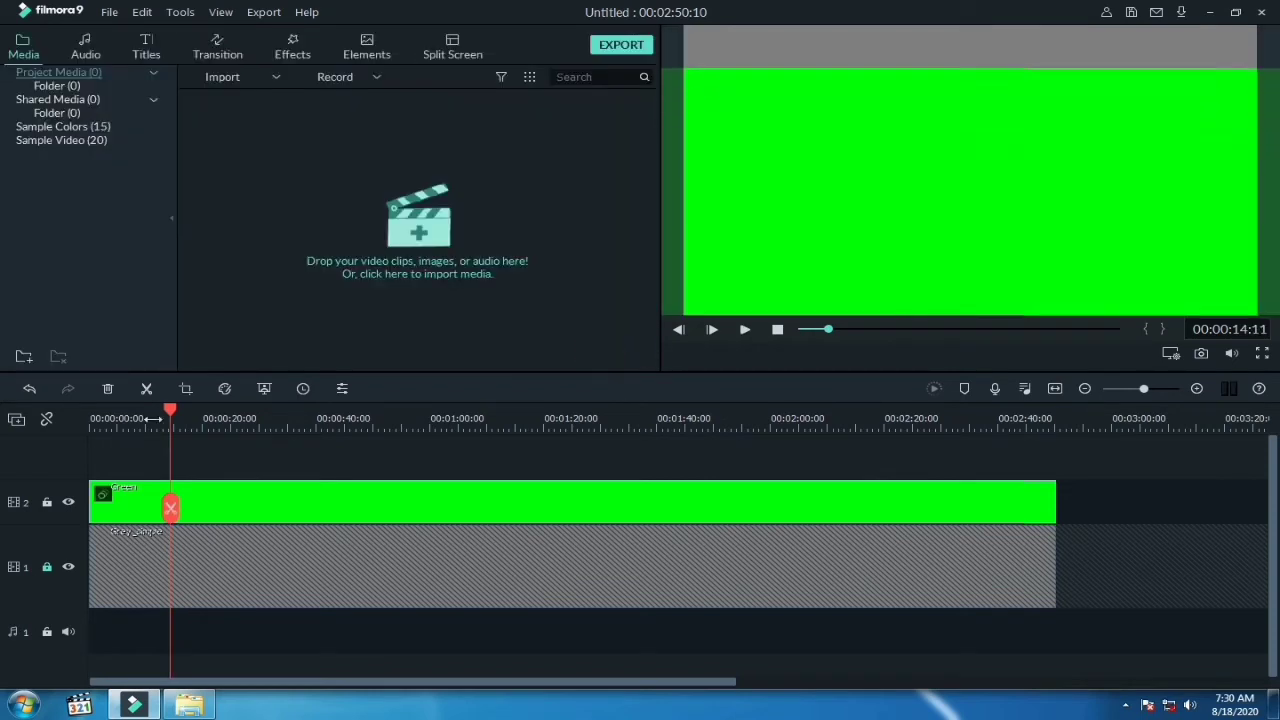
# Nudge the green clip slightly higher in the preview and replay to check its rise
pyautogui.moveTo(174, 411); pyautogui.dragTo(2, 418)
pyautogui.click(746, 334)
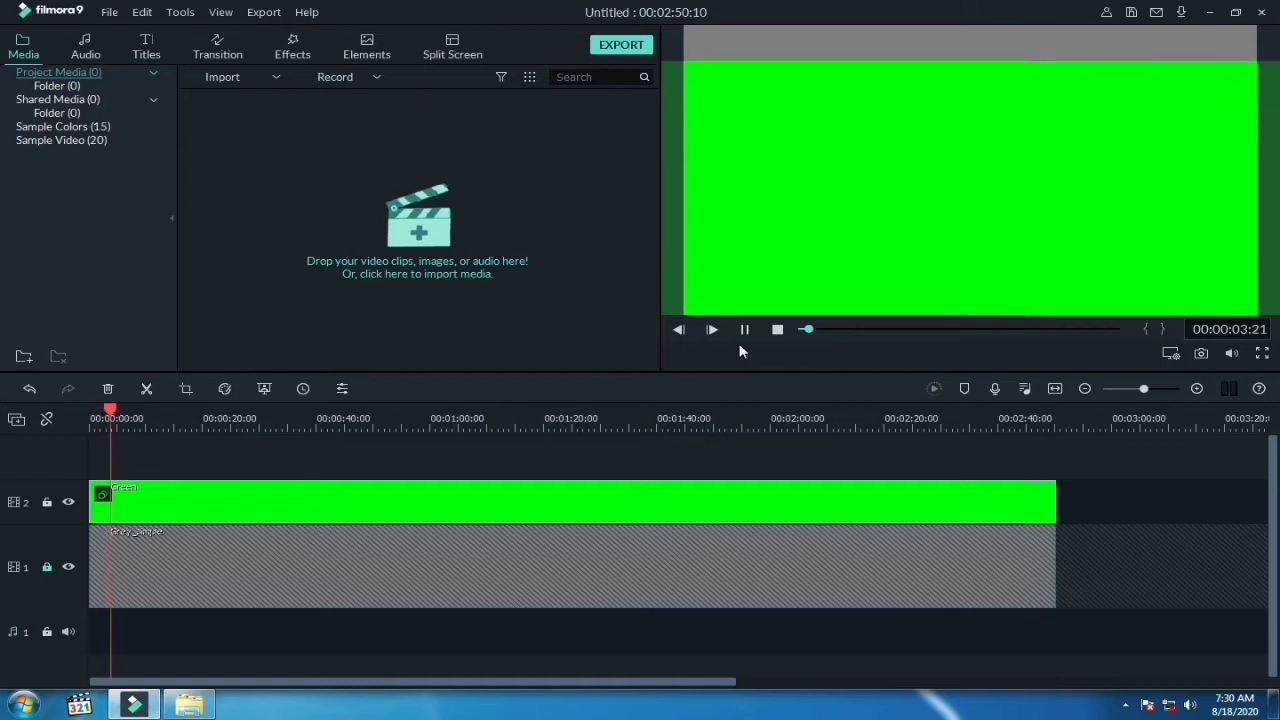
pyautogui.click(744, 329)
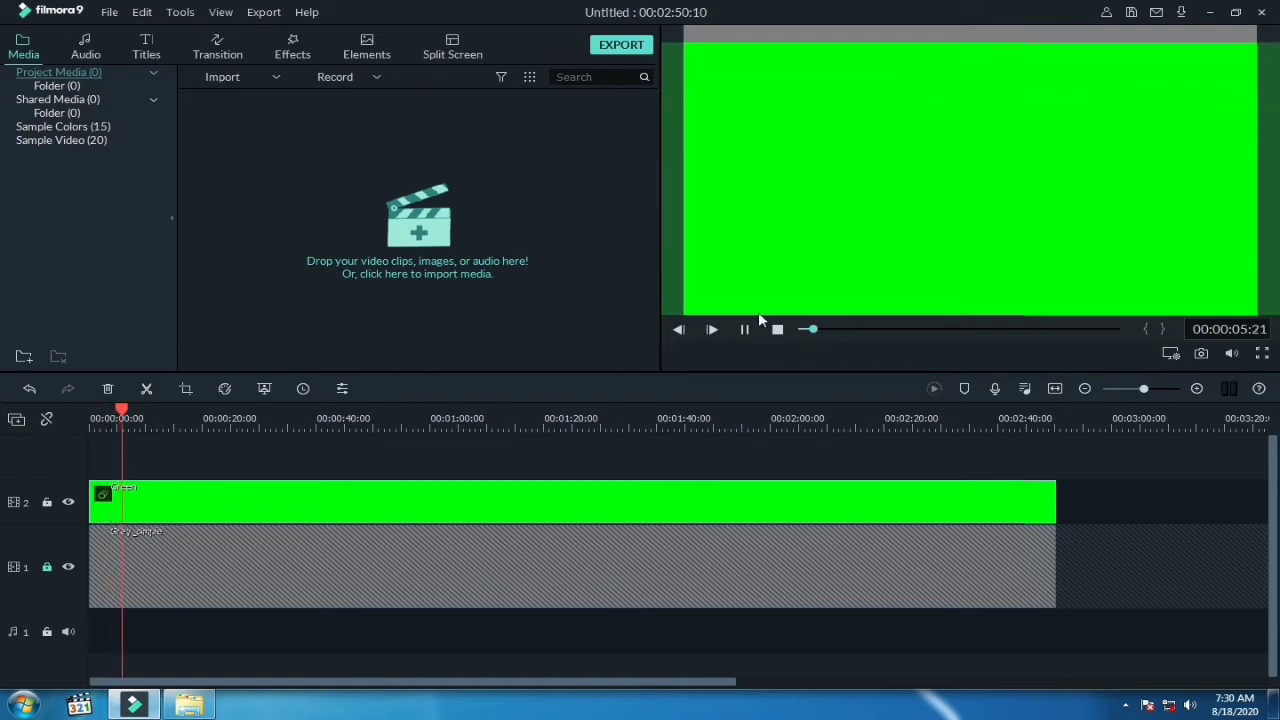
pyautogui.click(966, 77)
pyautogui.moveTo(963, 210); pyautogui.dragTo(963, 194)
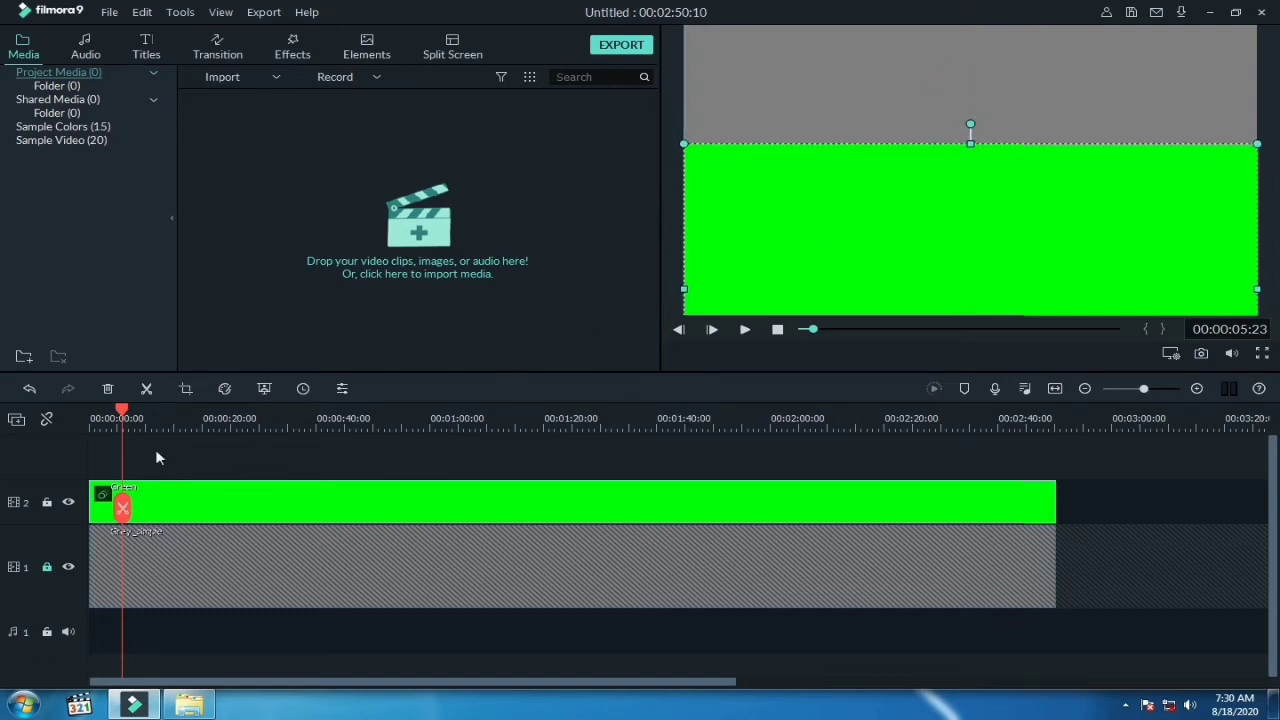
pyautogui.moveTo(124, 418); pyautogui.dragTo(91, 418)
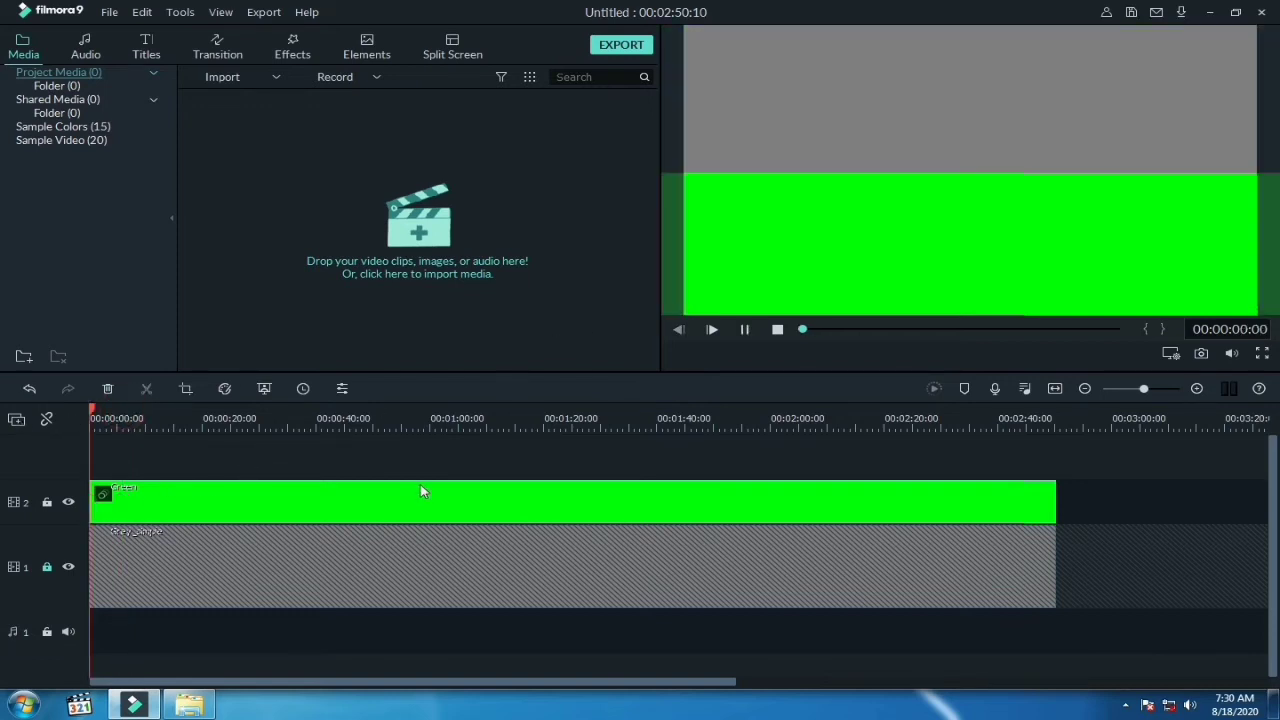
pyautogui.press('space')
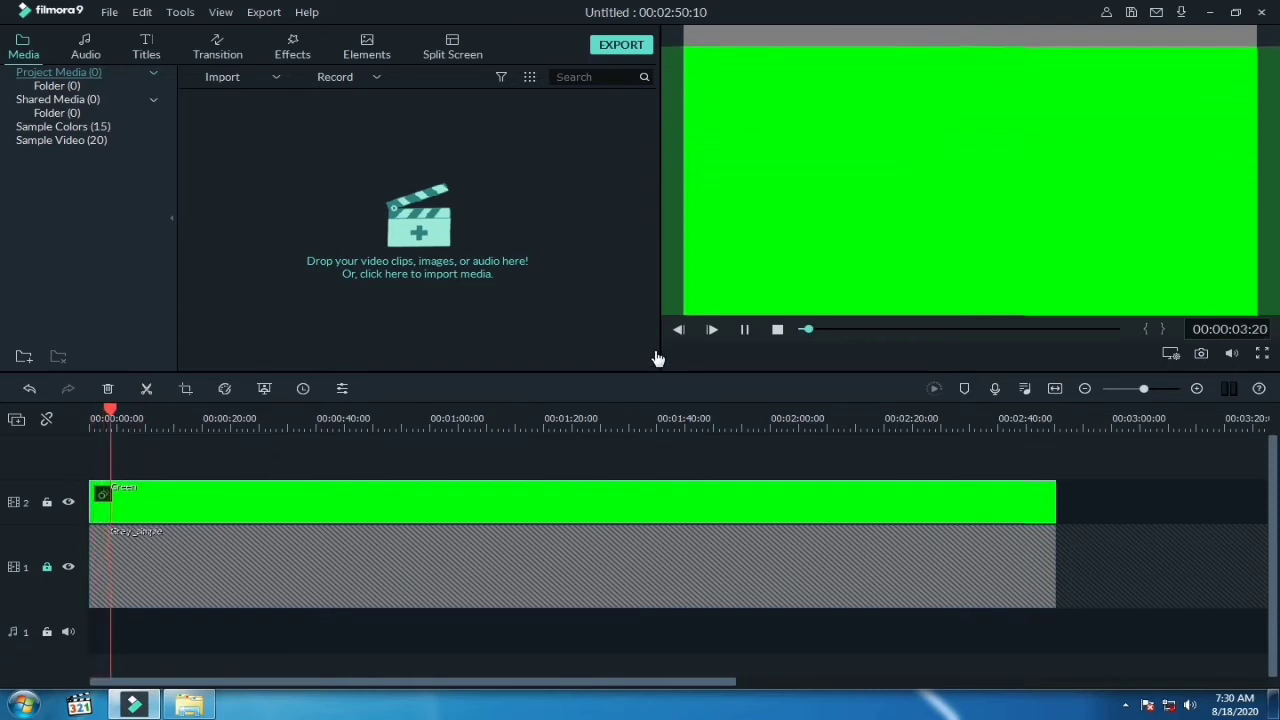
pyautogui.press('space')
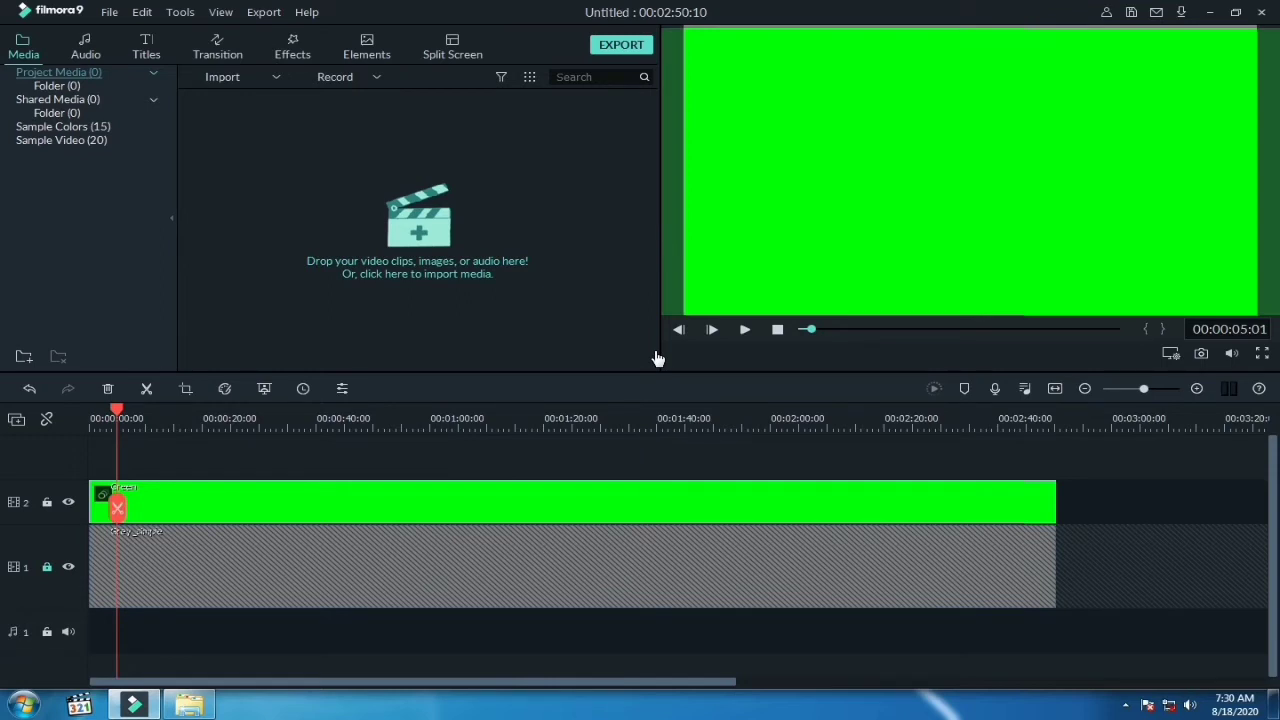
# Unlock the grey track and delete the long tails of the green and grey clips
pyautogui.click(116, 514)
pyautogui.click(141, 556)
pyautogui.click(46, 566)
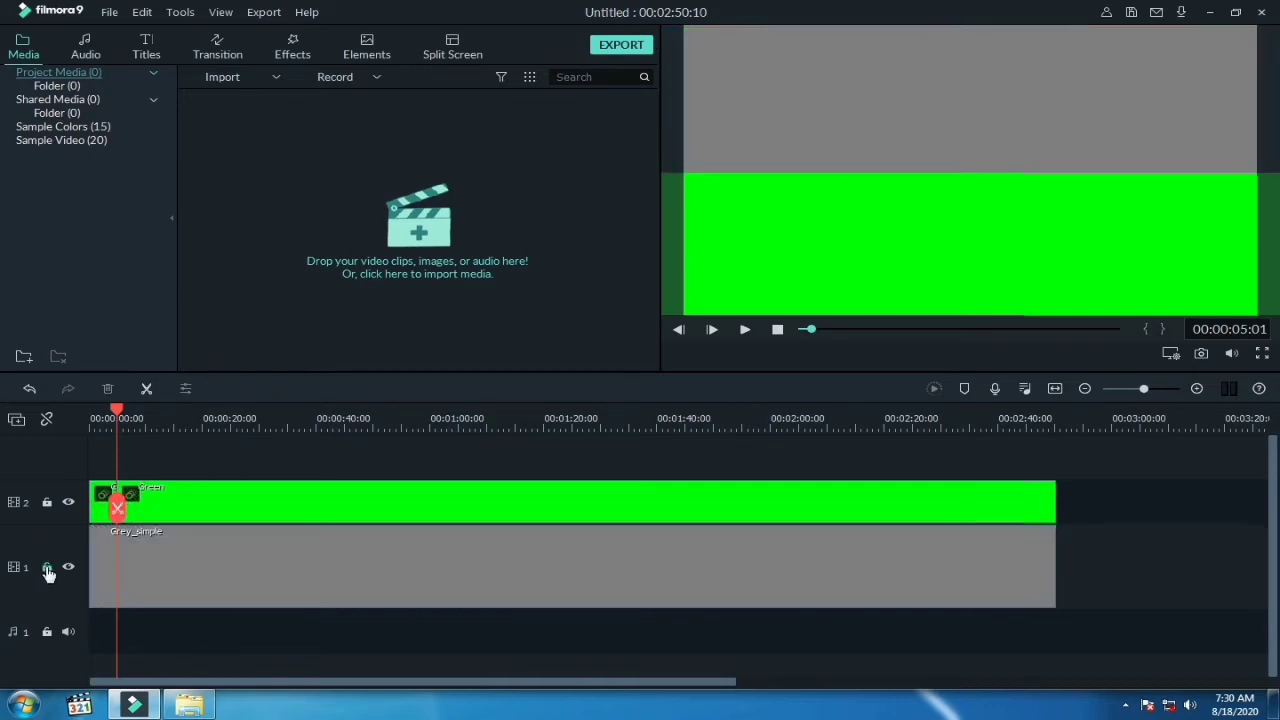
pyautogui.click(140, 551)
pyautogui.rightClick(365, 515)
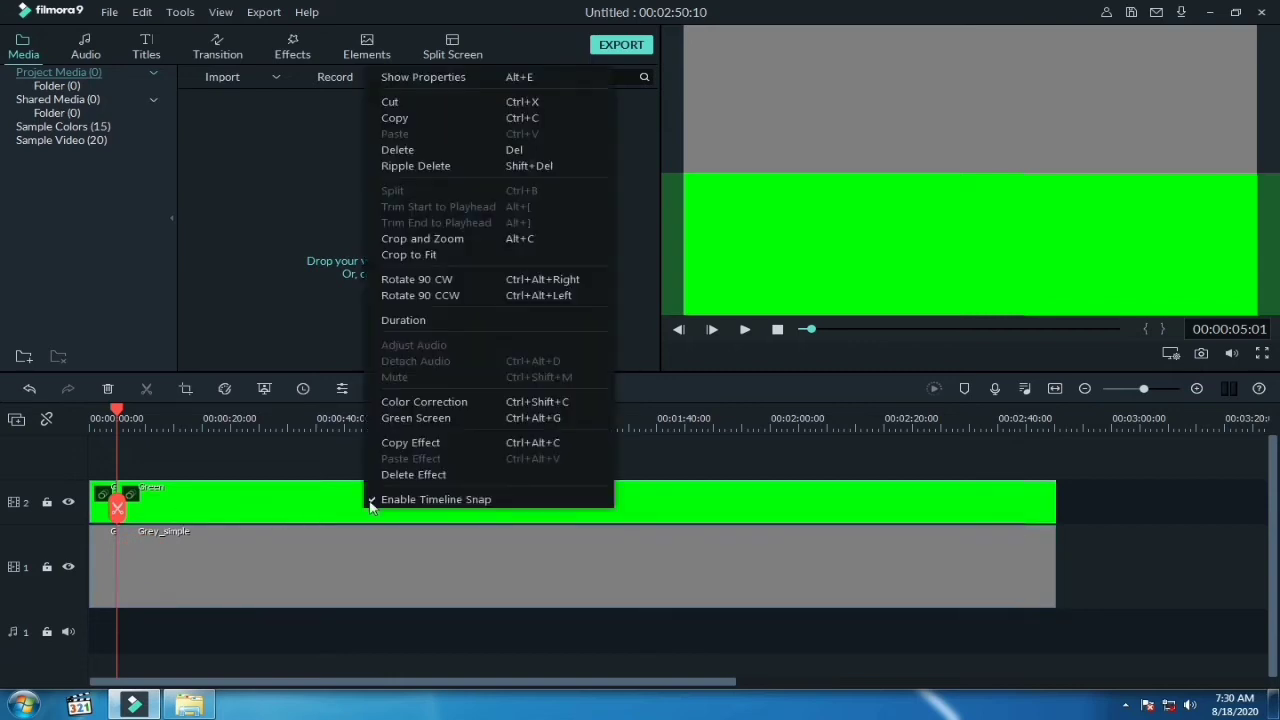
pyautogui.click(417, 150)
pyautogui.rightClick(295, 576)
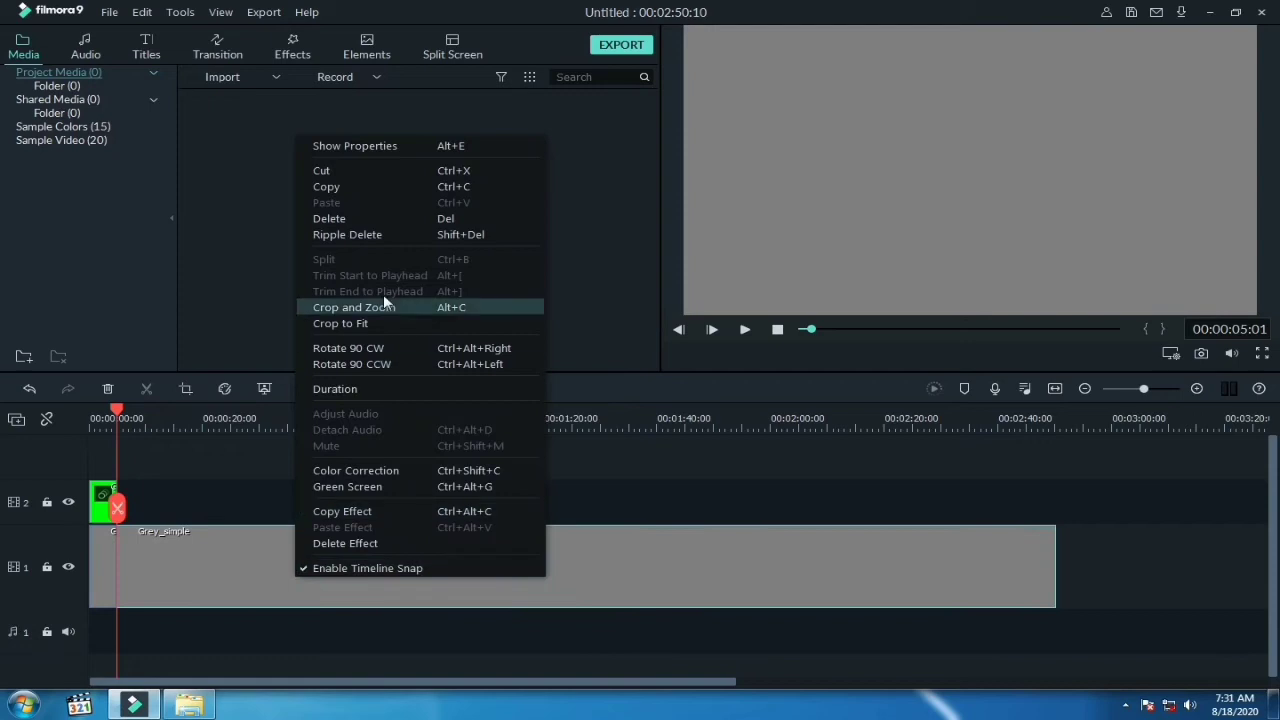
pyautogui.click(364, 216)
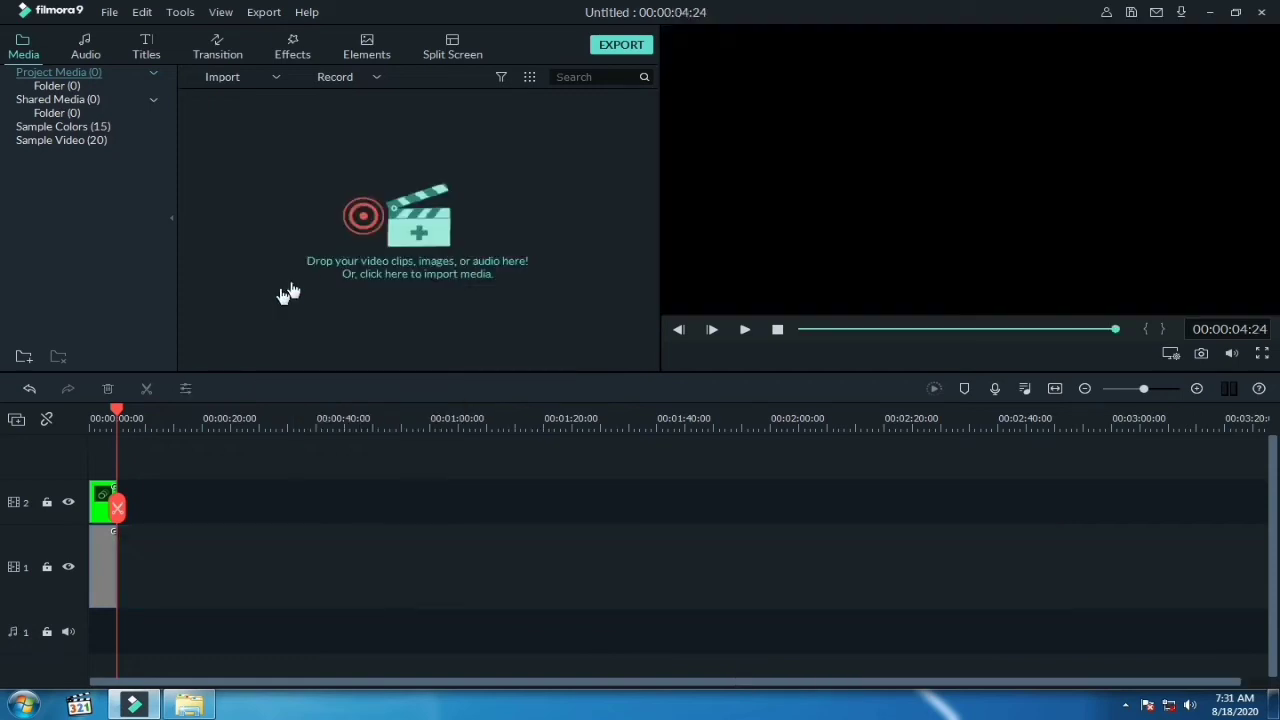
# Fit the 00:00:04:24 project into the timeline view and play it back
pyautogui.click(1055, 389)
pyautogui.press('space')
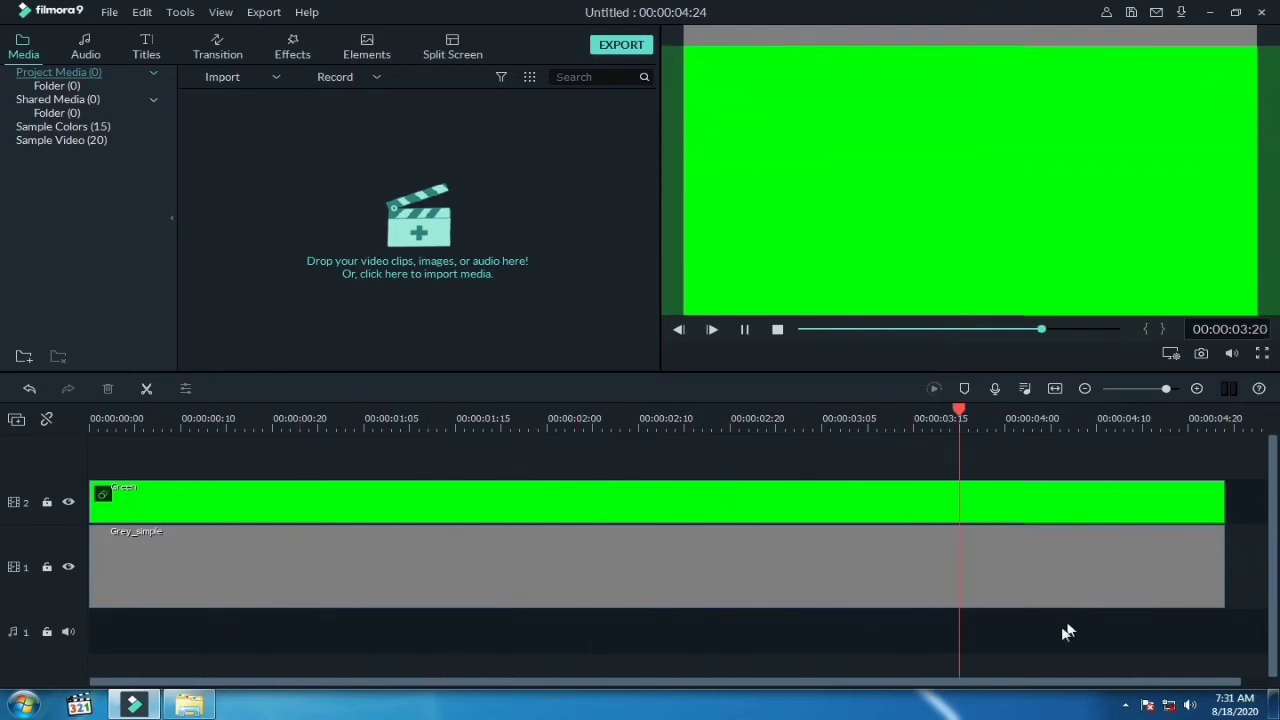
pyautogui.press('space')
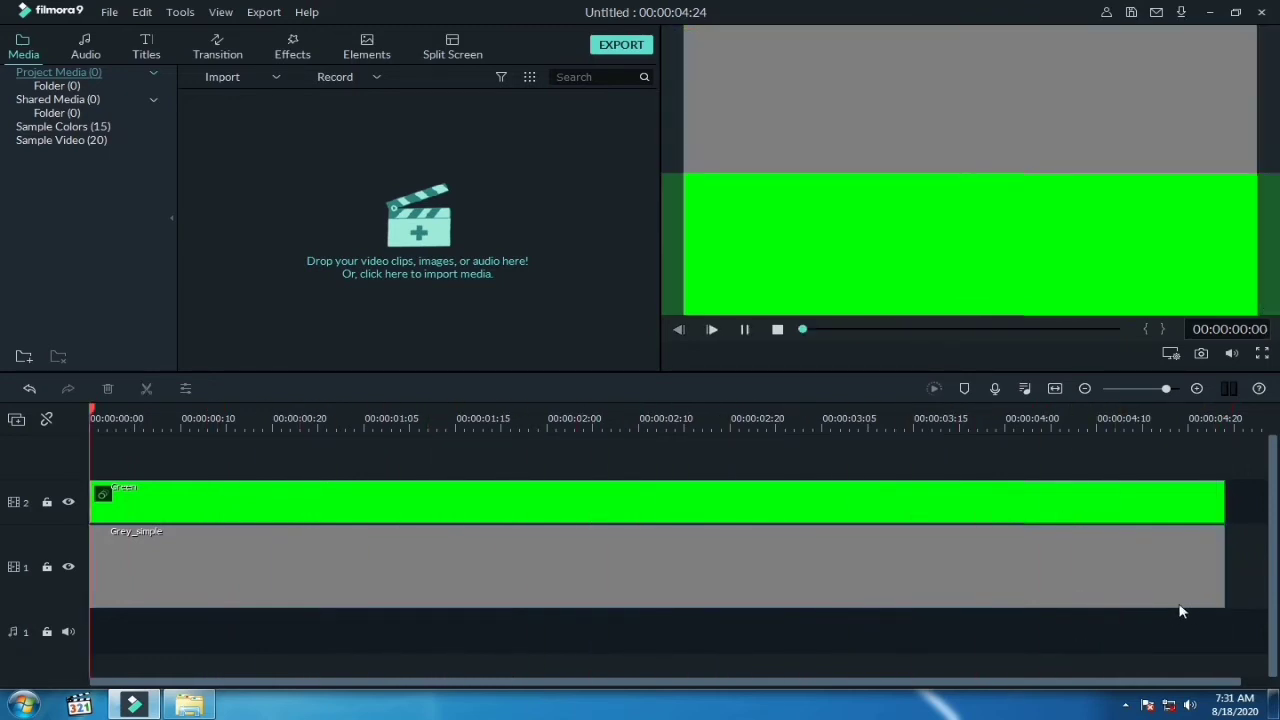
pyautogui.press('space')
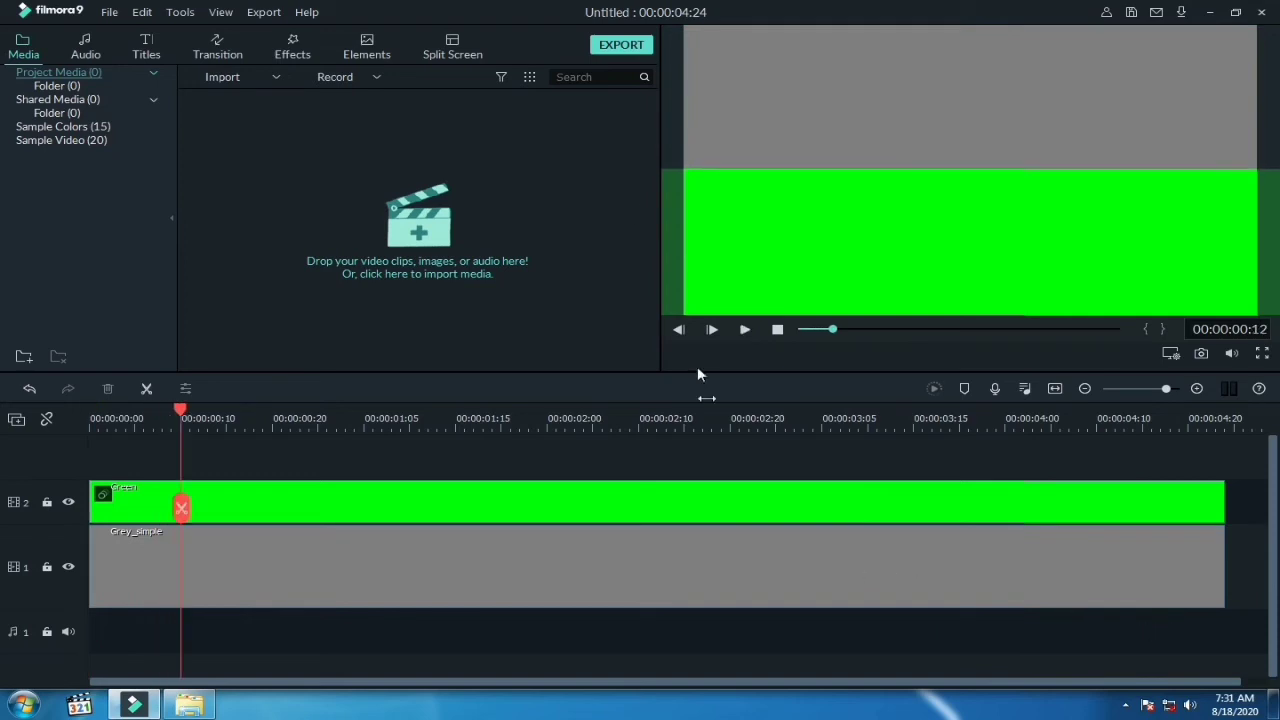
# Set the export frame rate to 60 fps, keeping the bit rate at 80000 kbps
pyautogui.click(646, 50)
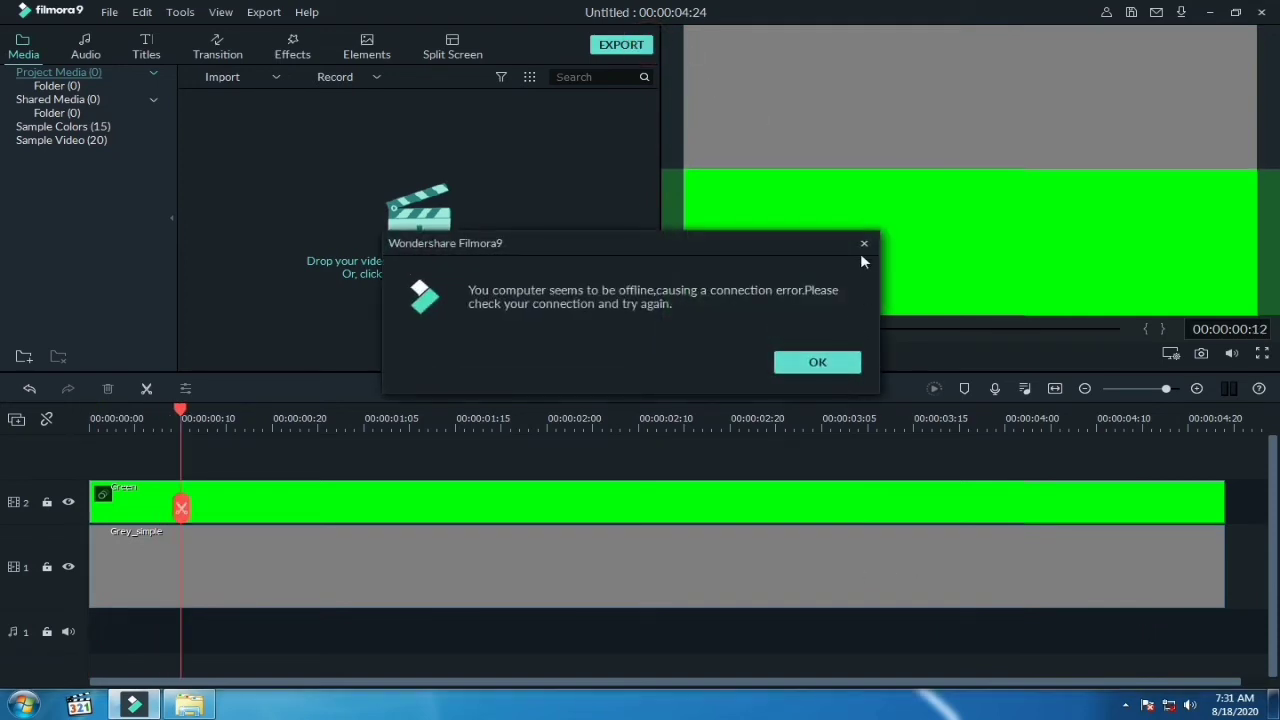
pyautogui.click(864, 243)
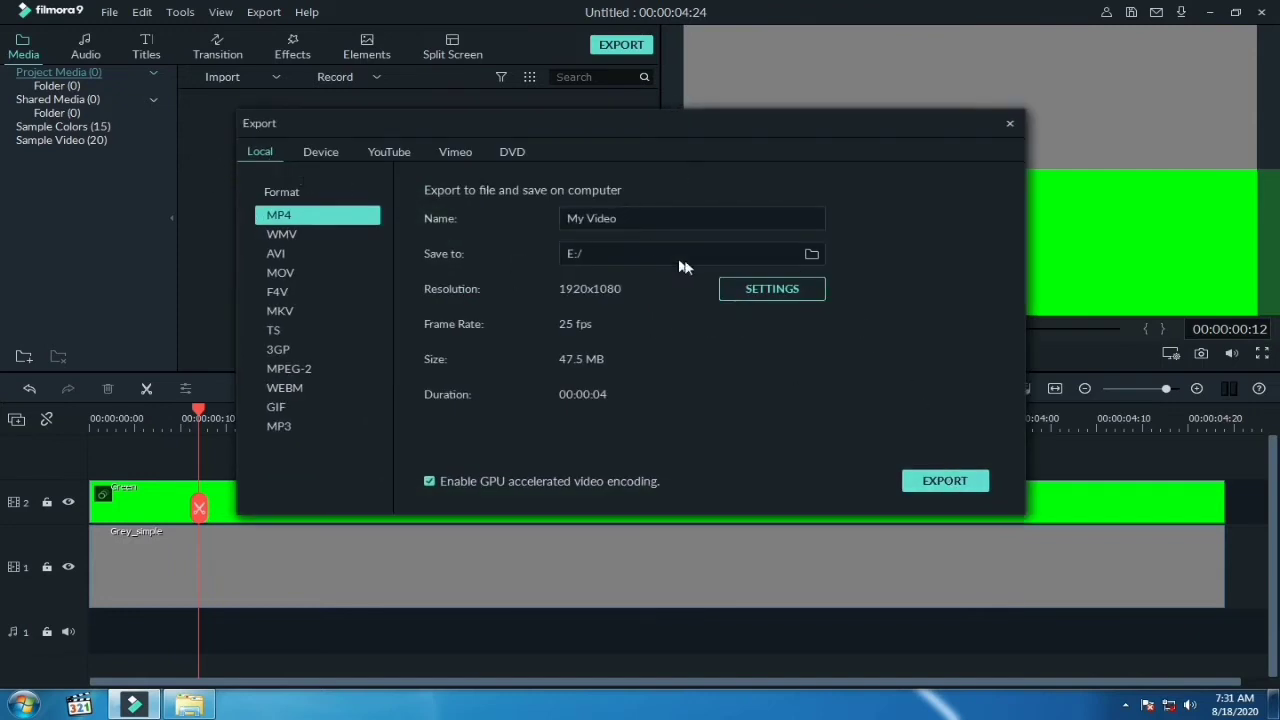
pyautogui.click(757, 289)
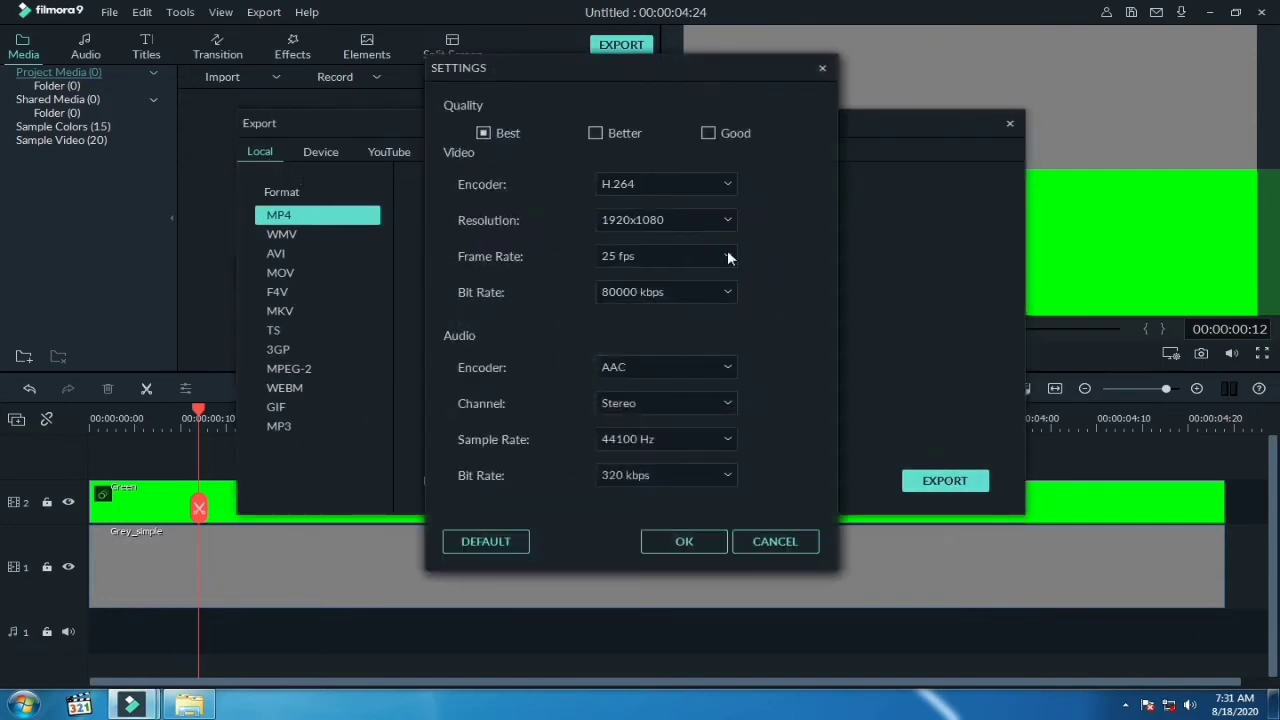
pyautogui.click(727, 257)
pyautogui.click(638, 403)
pyautogui.click(729, 293)
pyautogui.click(640, 443)
pyautogui.click(685, 540)
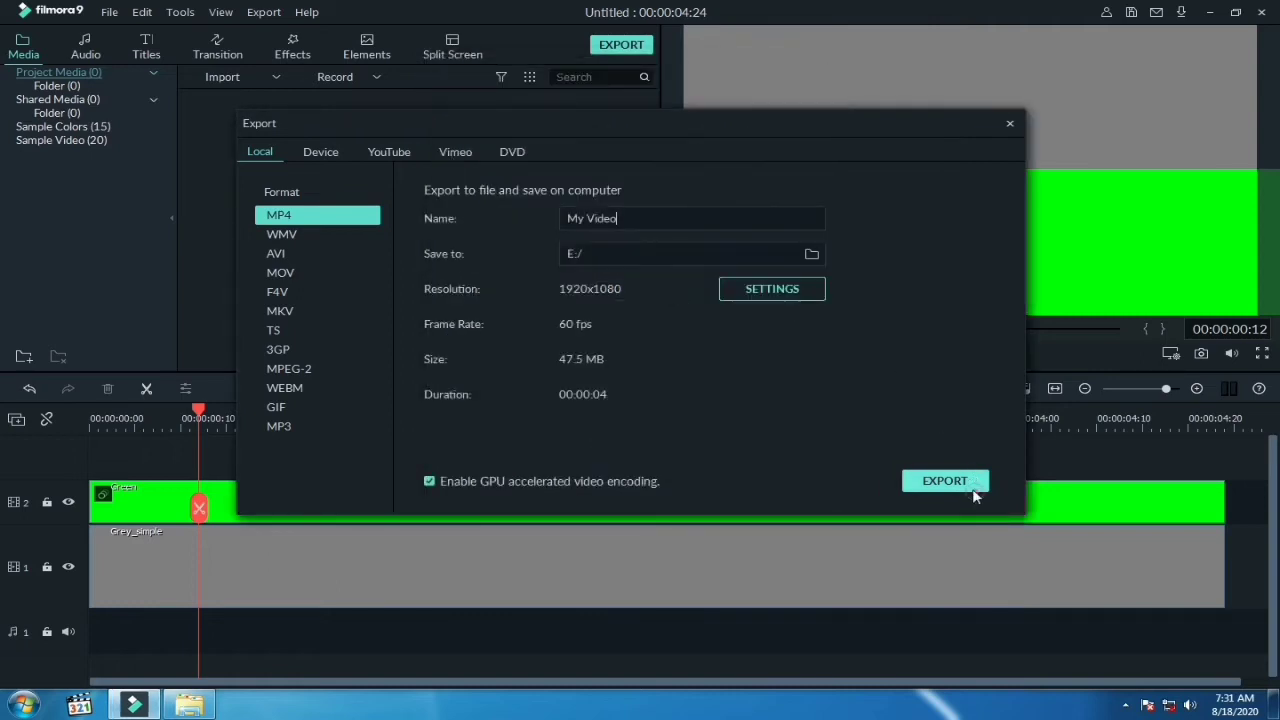
# Export the video as My Video3.mp4 and close the Export window
pyautogui.click(945, 482)
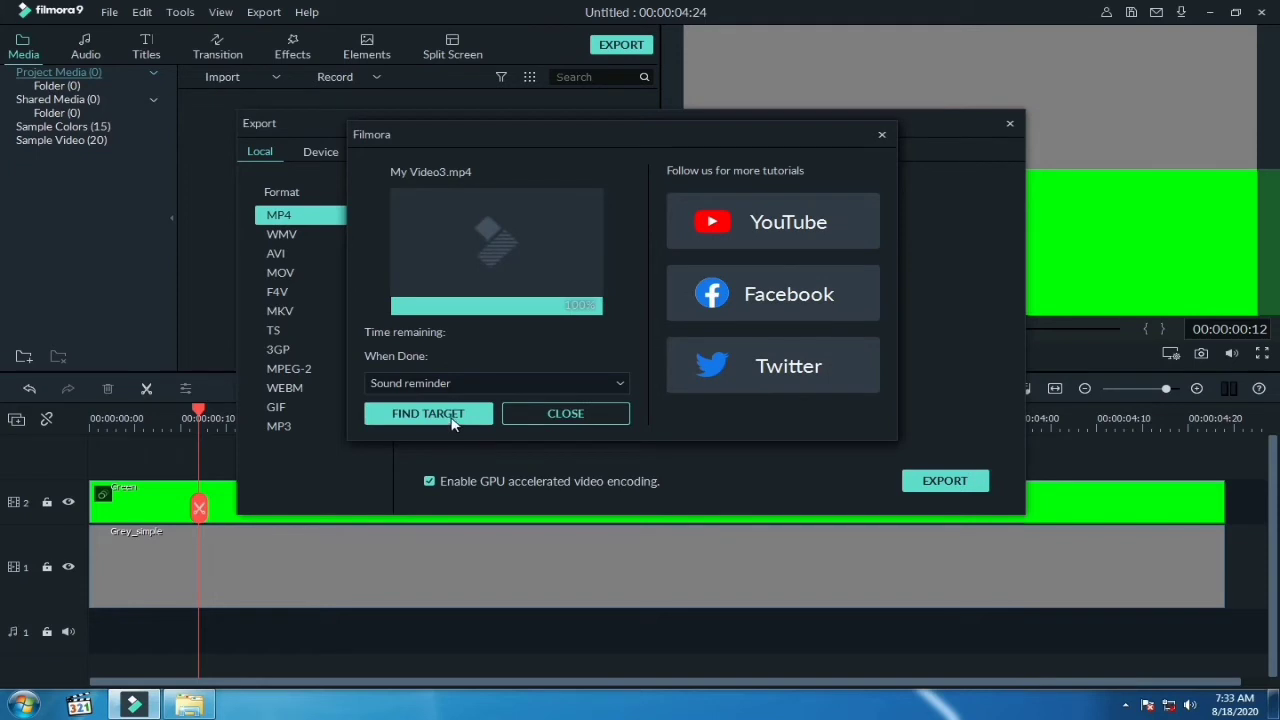
pyautogui.click(452, 413)
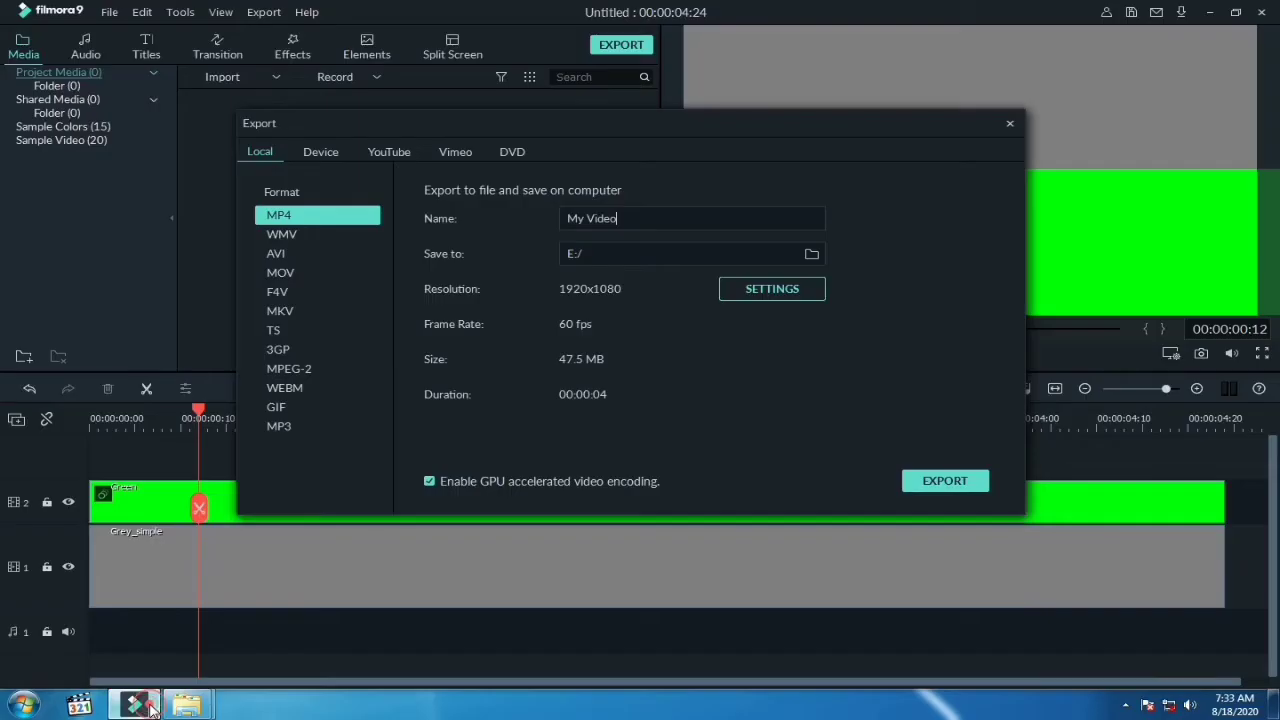
pyautogui.click(150, 703)
pyautogui.click(1010, 126)
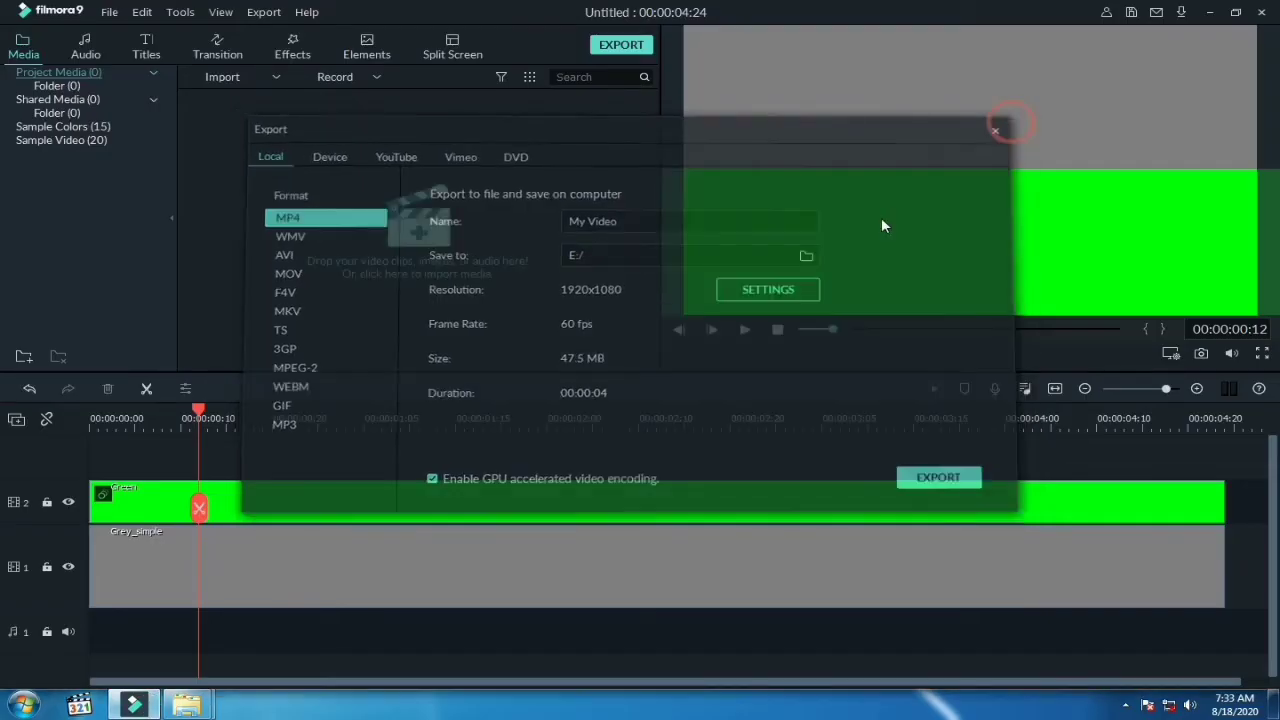
# Delete both timeline clips and import My Video3 into the project media library
pyautogui.moveTo(1091, 637); pyautogui.dragTo(496, 453)
pyautogui.press('Delete')
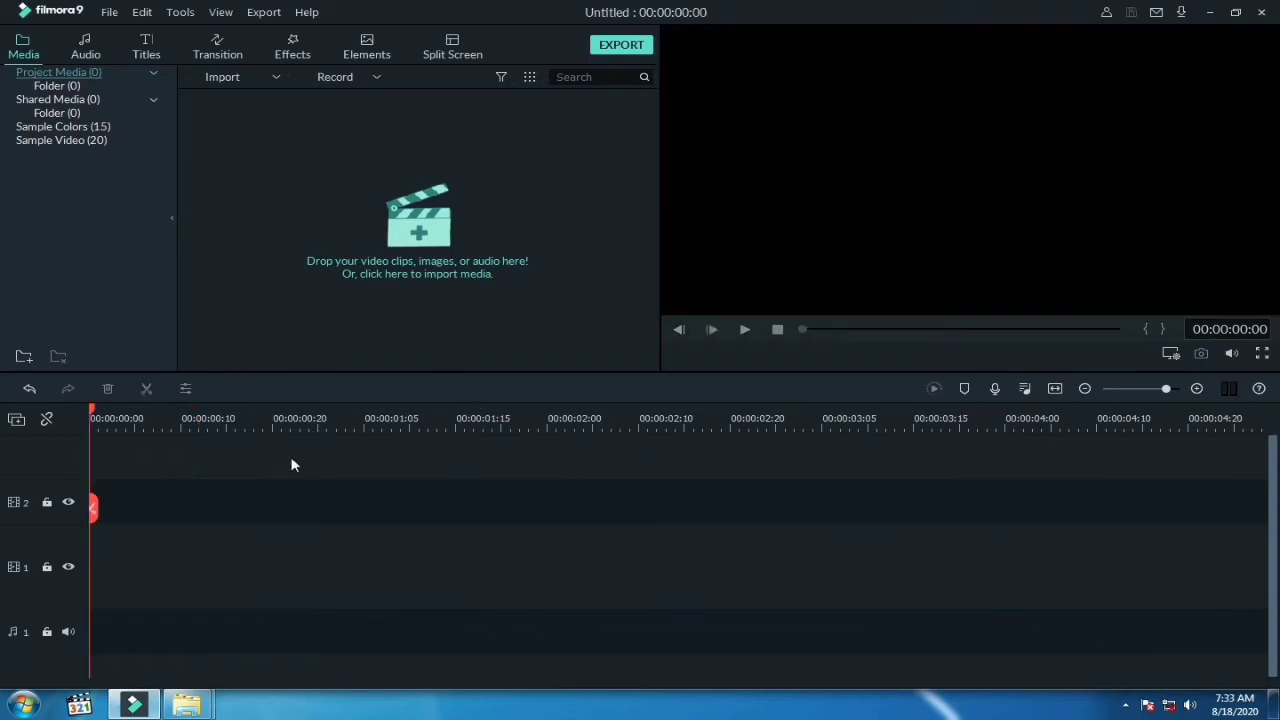
pyautogui.click(414, 242)
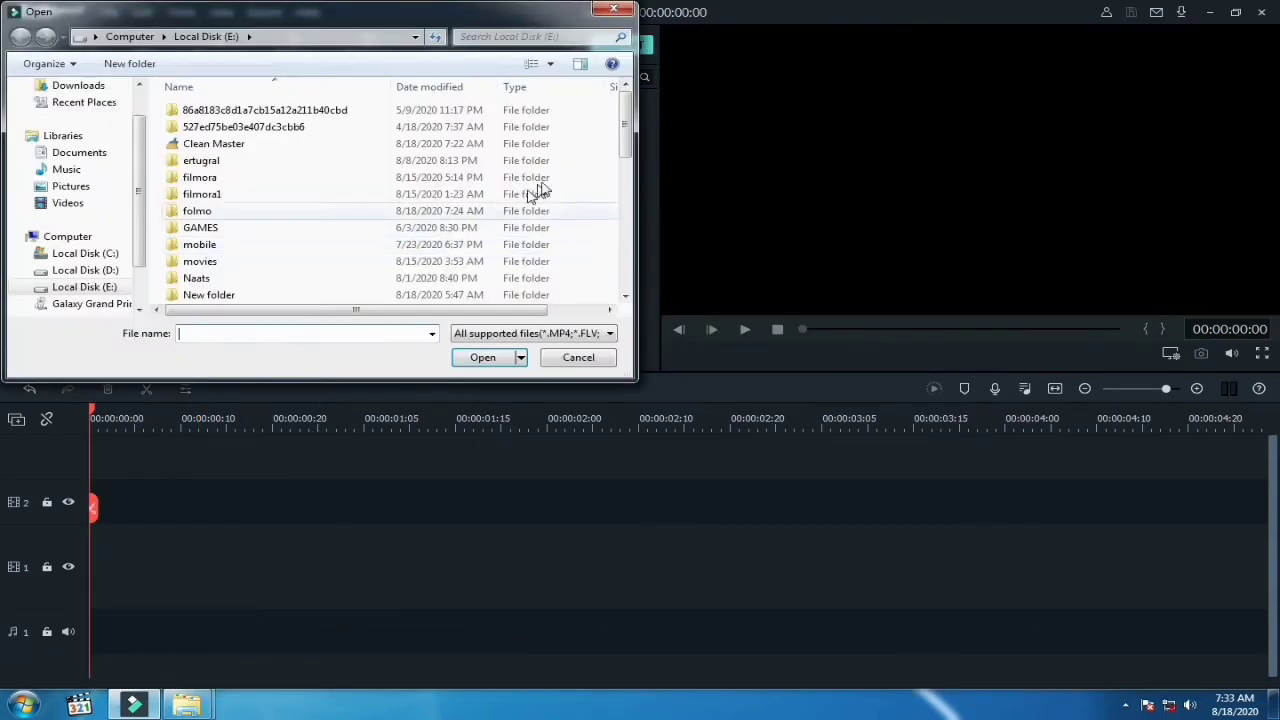
pyautogui.scroll(-8, 624, 126)
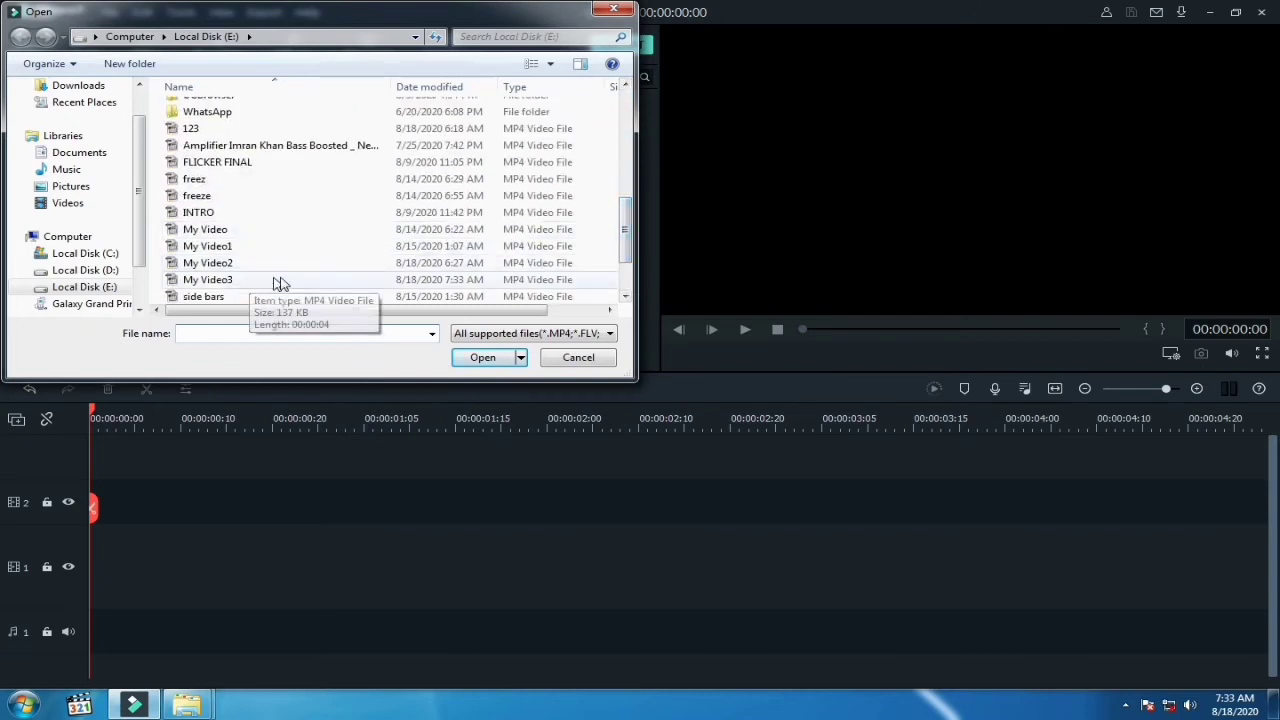
pyautogui.doubleClick(247, 279)
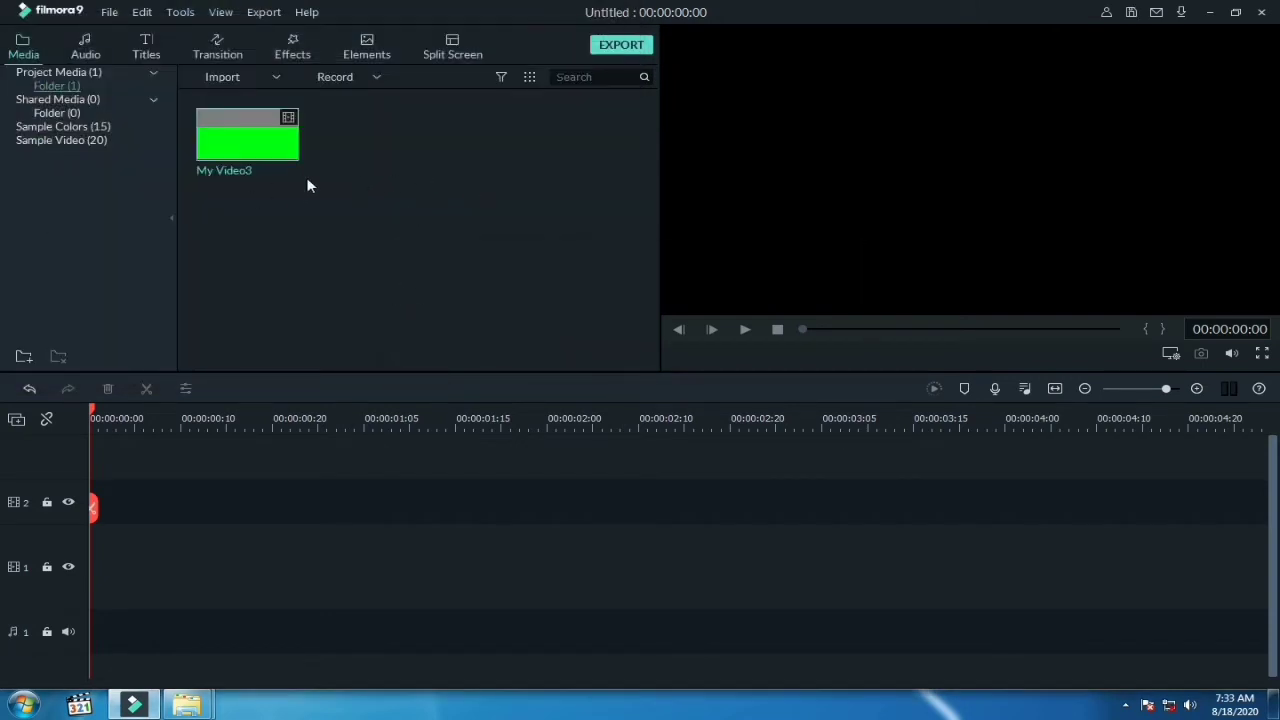
# Put a Black colour clip on track 1 and My Video3 on track 2, aligned to 0
pyautogui.click(92, 128)
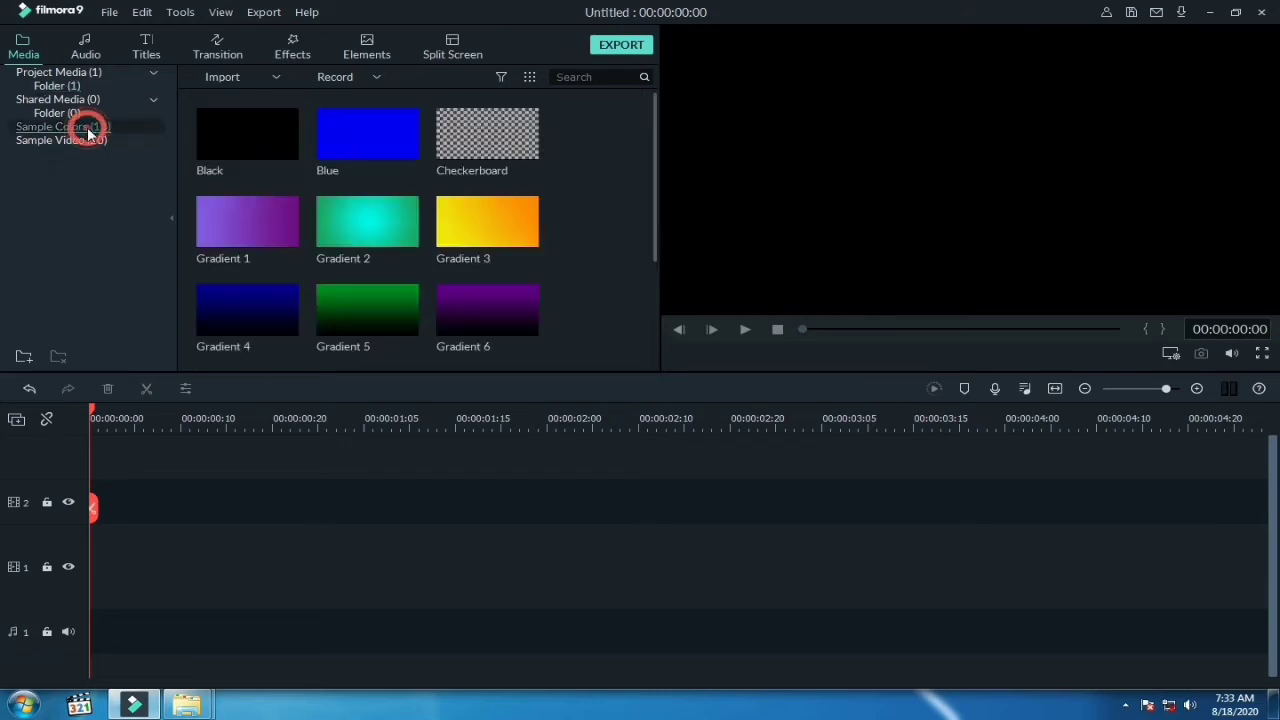
pyautogui.moveTo(254, 146); pyautogui.dragTo(77, 563)
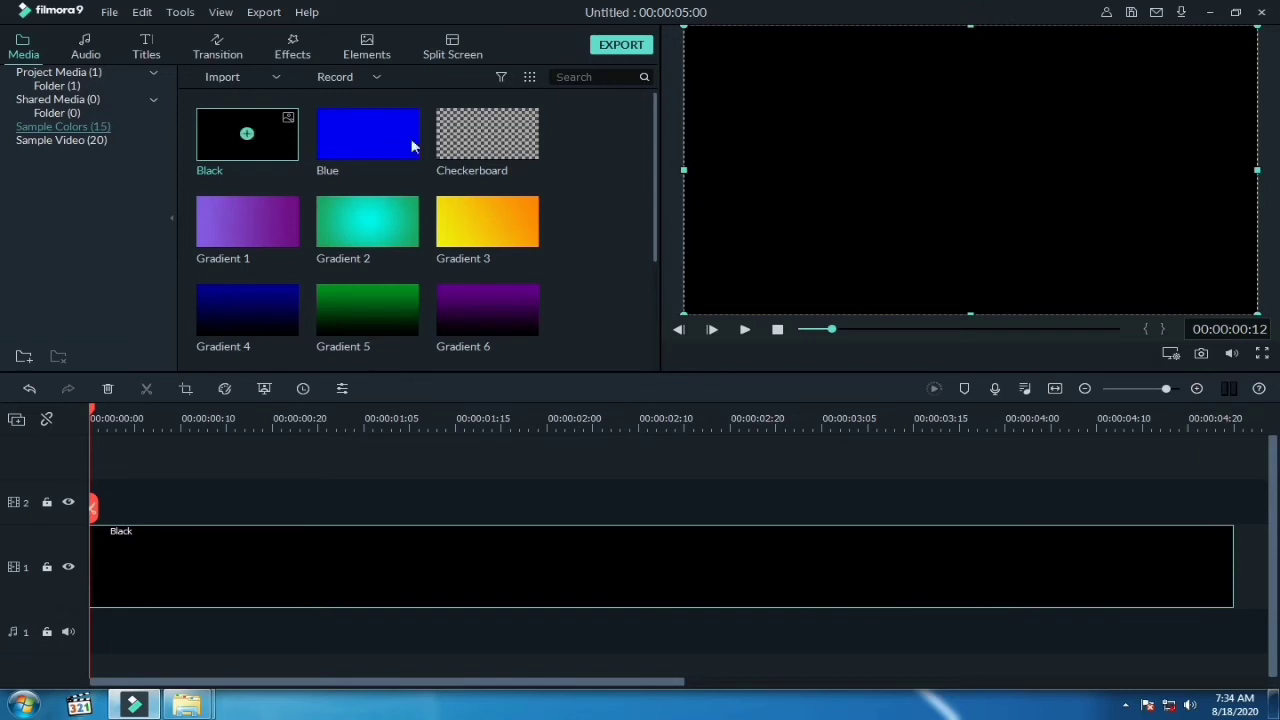
pyautogui.click(54, 73)
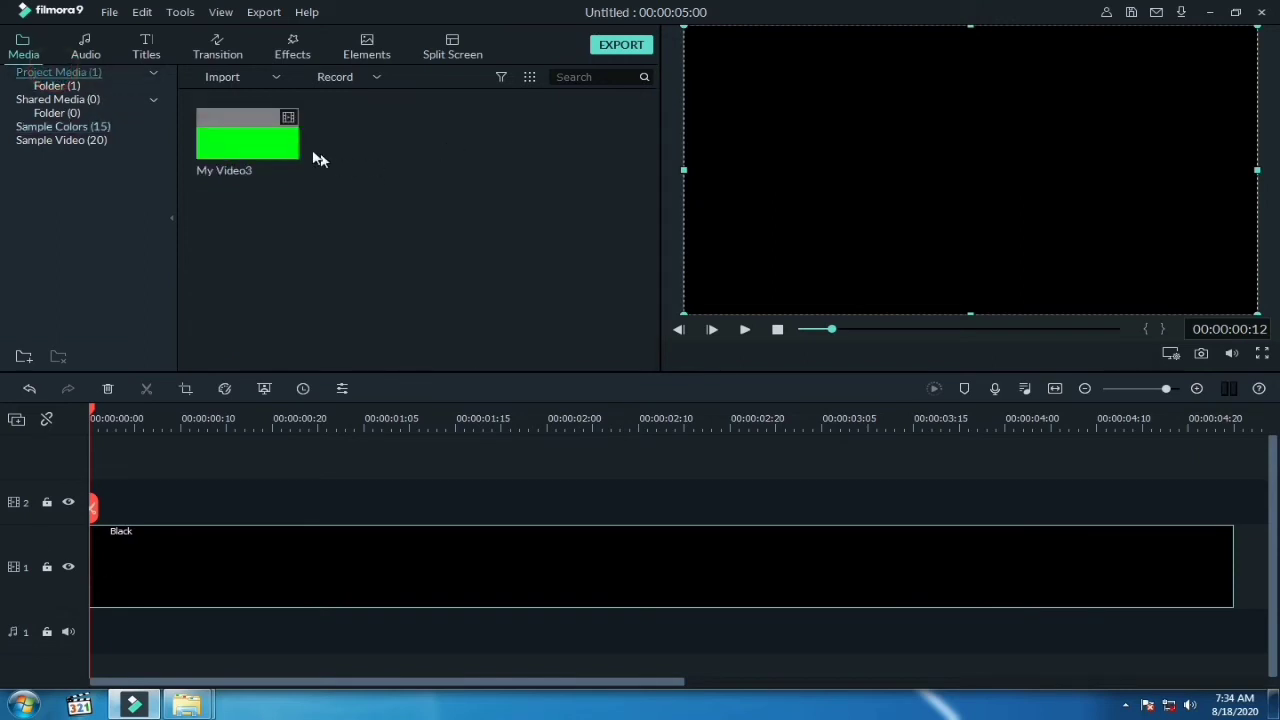
pyautogui.moveTo(290, 148); pyautogui.dragTo(103, 478)
pyautogui.click(652, 387)
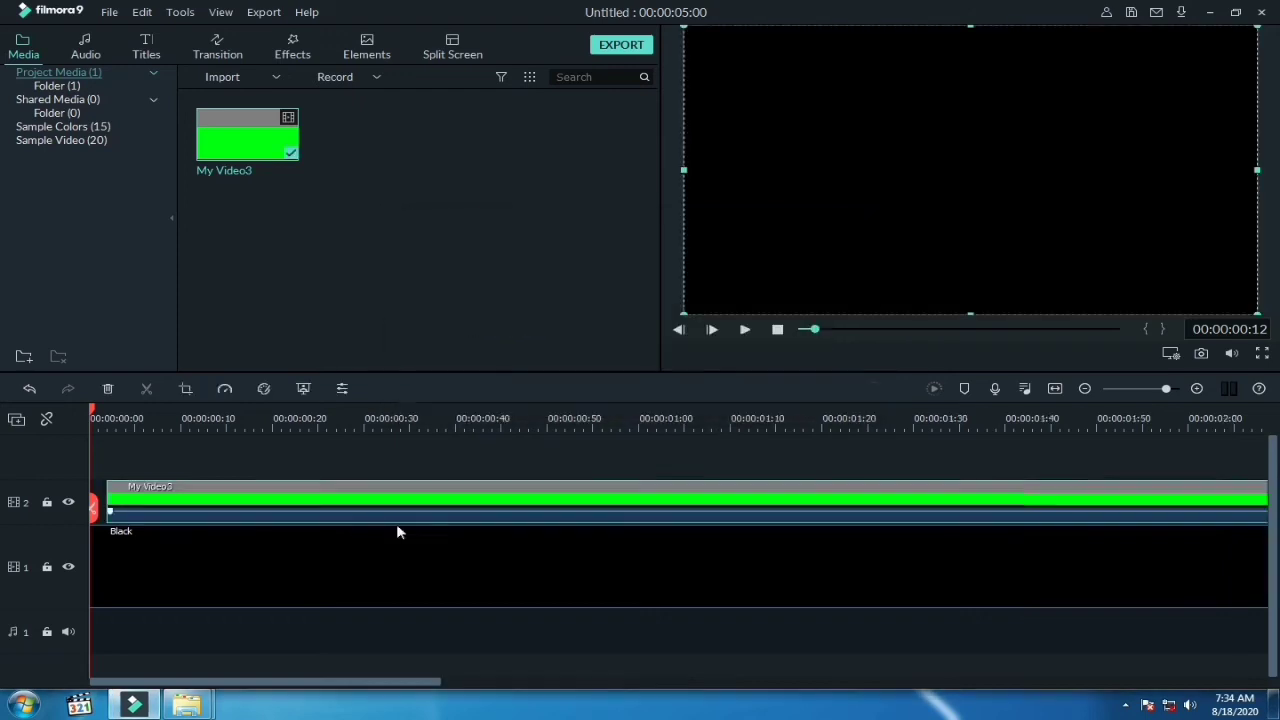
pyautogui.moveTo(483, 491); pyautogui.dragTo(442, 491)
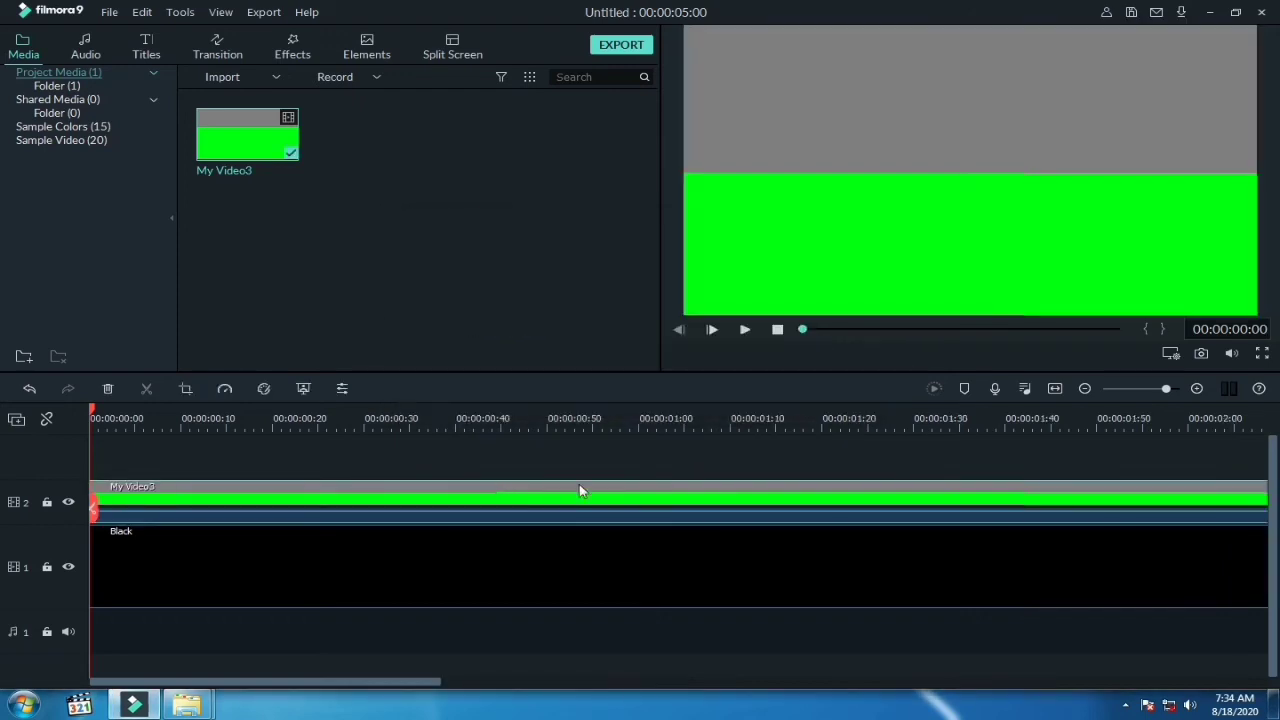
# Set My Video3's duration to 00:00:10:00 in Speed and Duration
pyautogui.rightClick(529, 499)
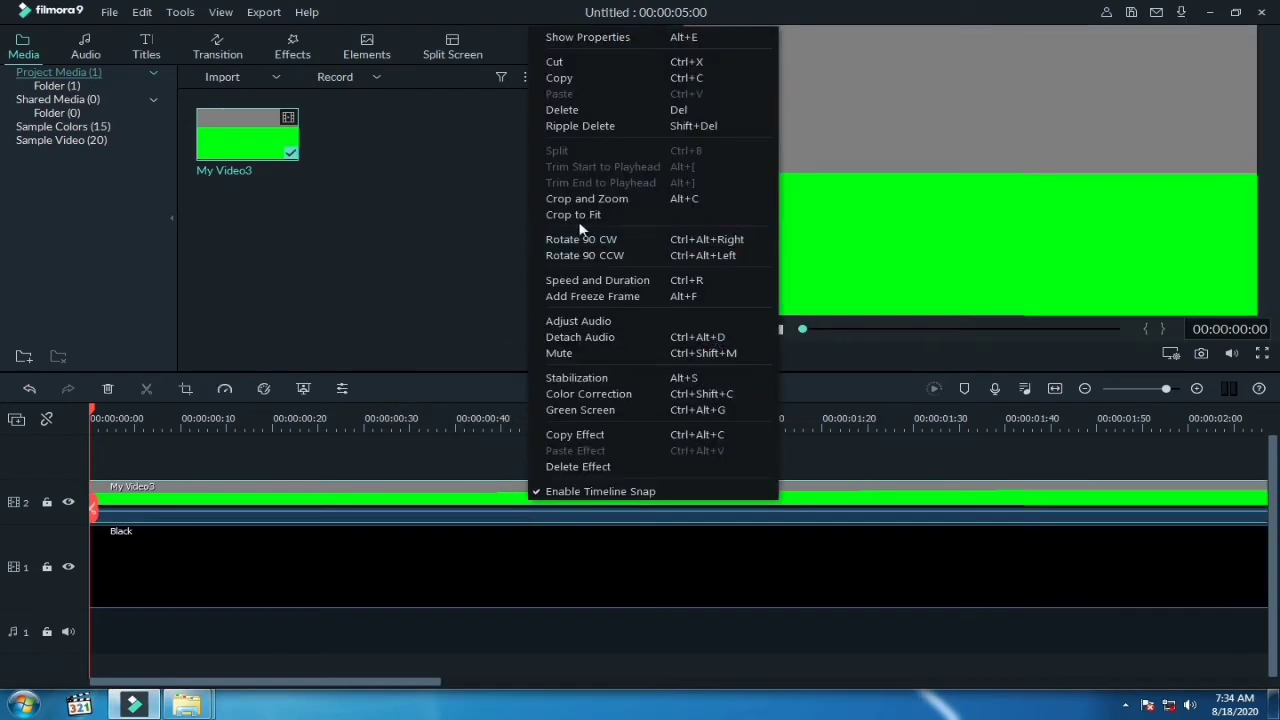
pyautogui.click(622, 281)
pyautogui.click(600, 290)
pyautogui.click(590, 289)
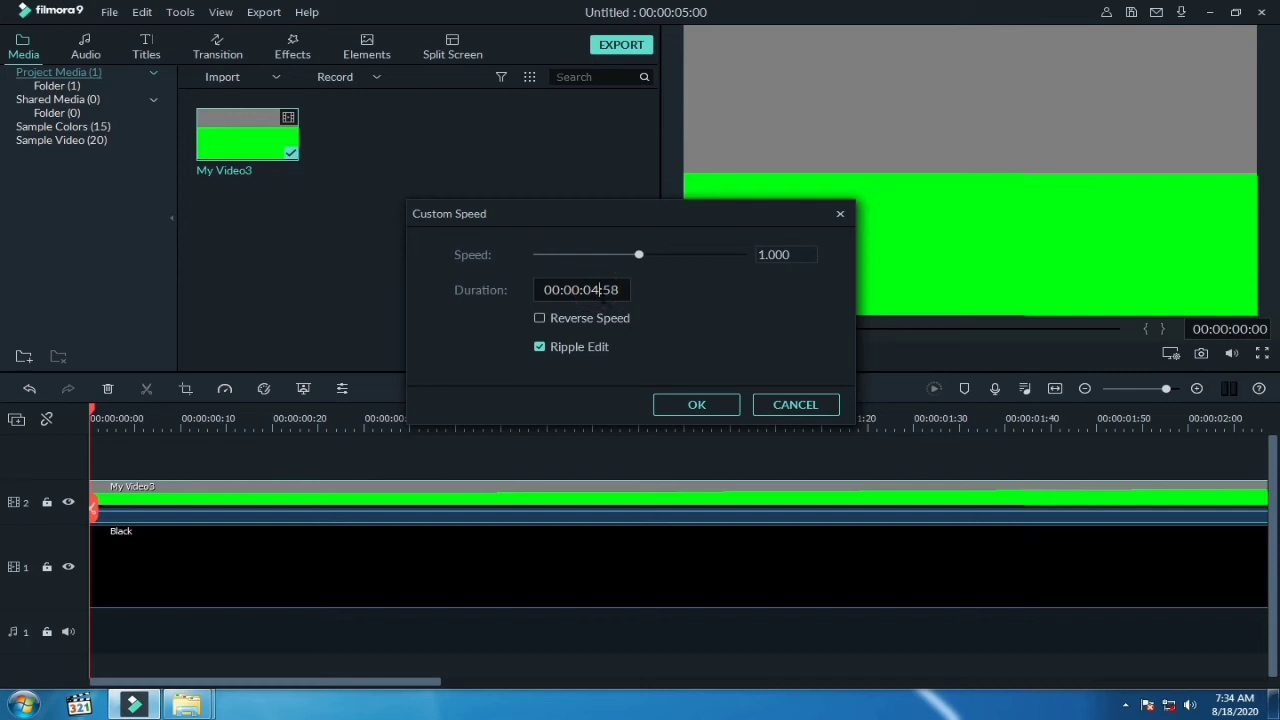
pyautogui.press('BackSpace')
pyautogui.write('10')
pyautogui.press('BackSpace')
pyautogui.press('BackSpace')
pyautogui.write('00')
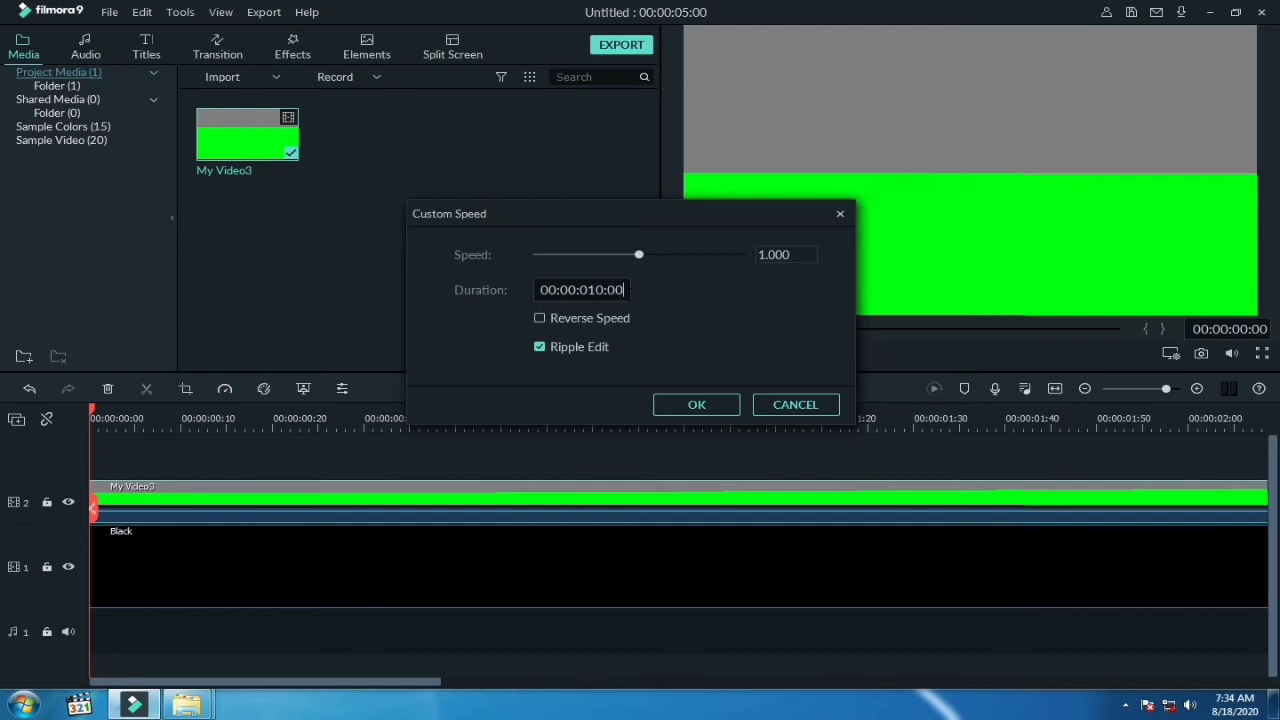
pyautogui.click(690, 404)
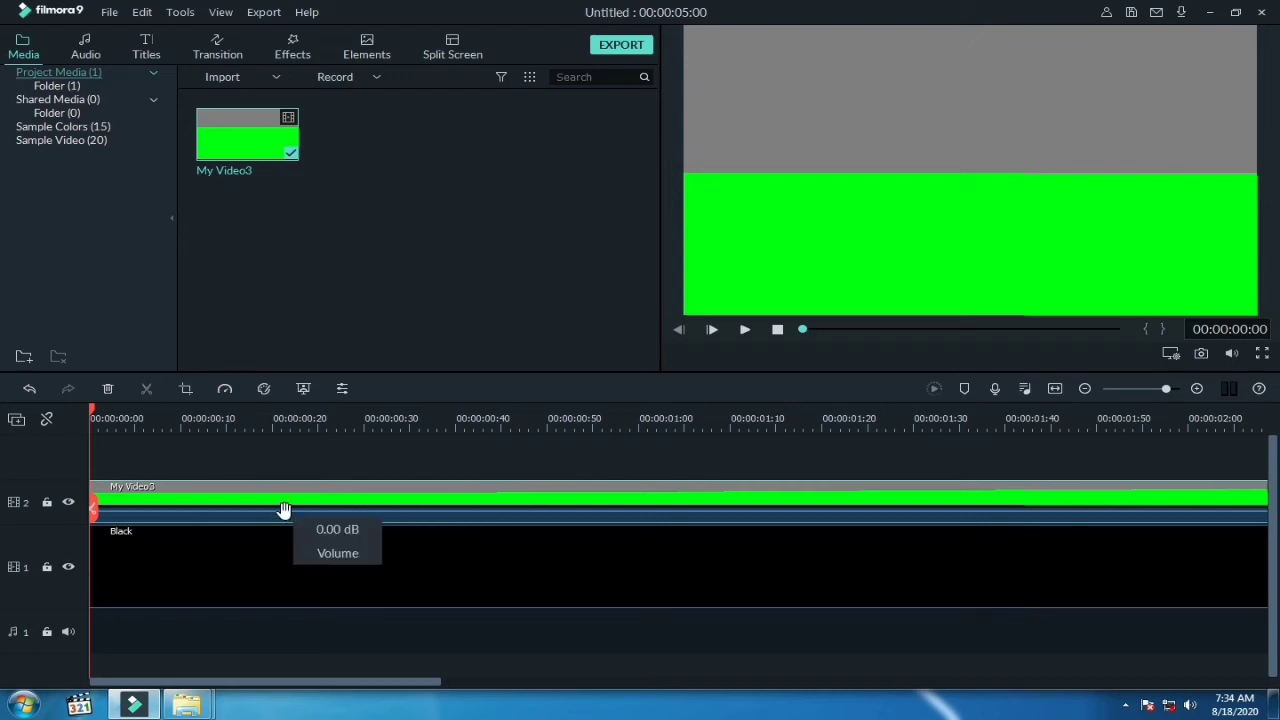
# Squeeze My Video3 into a thin vertical strip centred on the black background
pyautogui.doubleClick(990, 234)
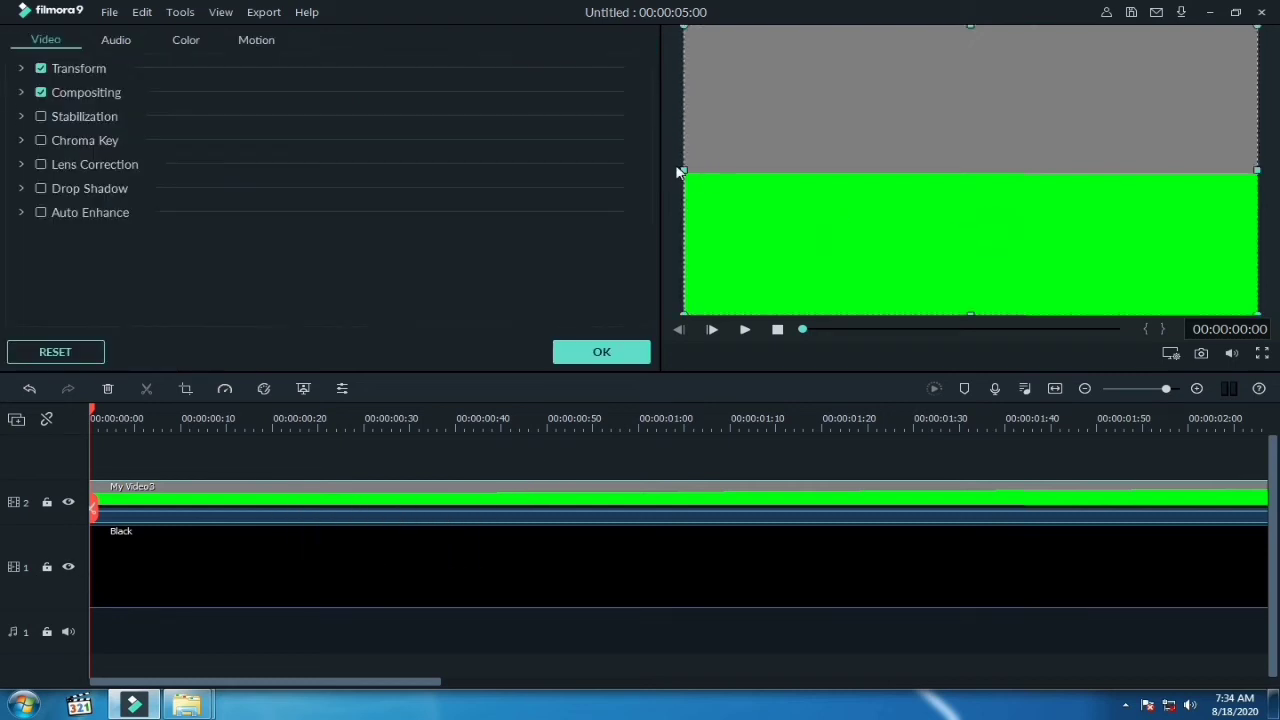
pyautogui.click(618, 351)
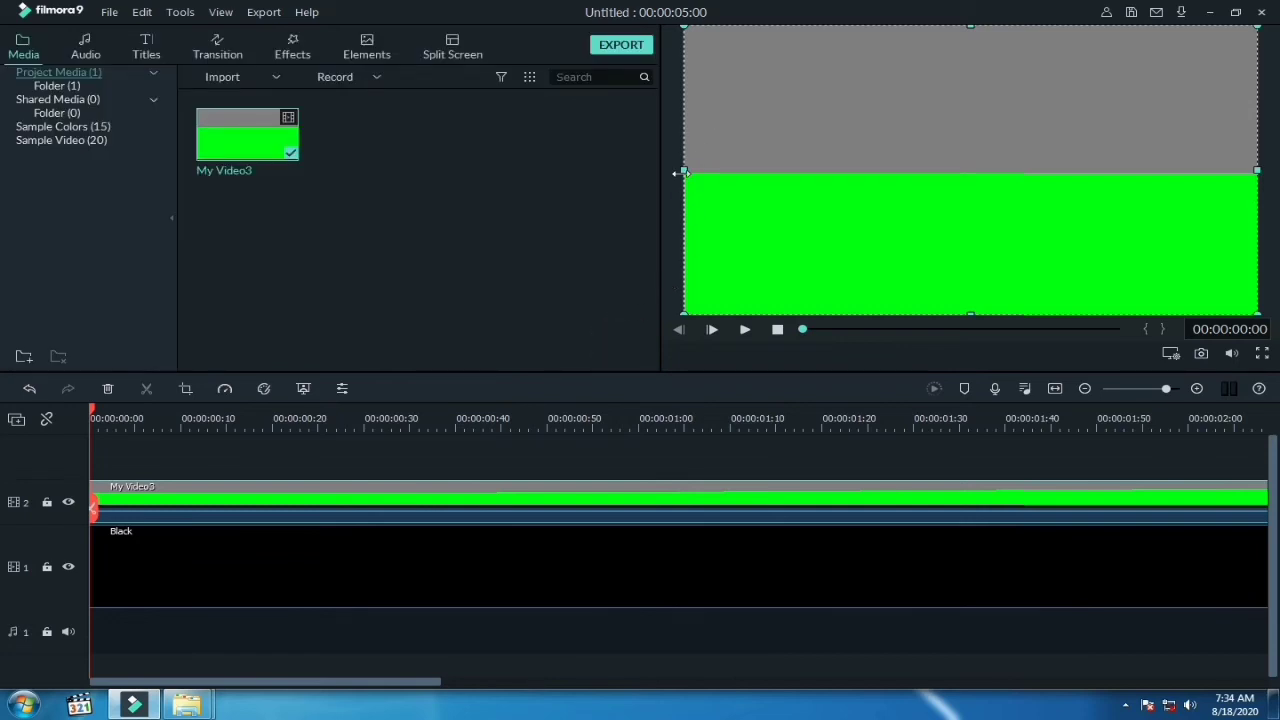
pyautogui.moveTo(683, 173); pyautogui.dragTo(988, 190)
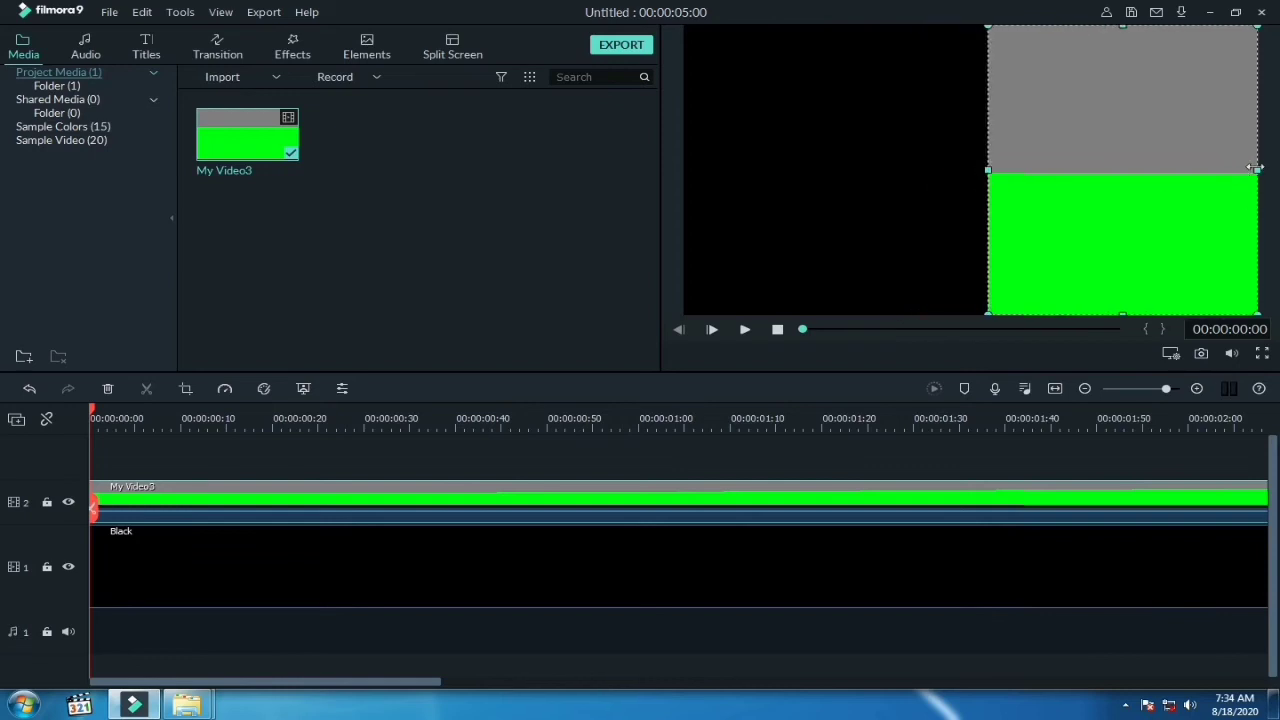
pyautogui.moveTo(1259, 171); pyautogui.dragTo(1026, 190)
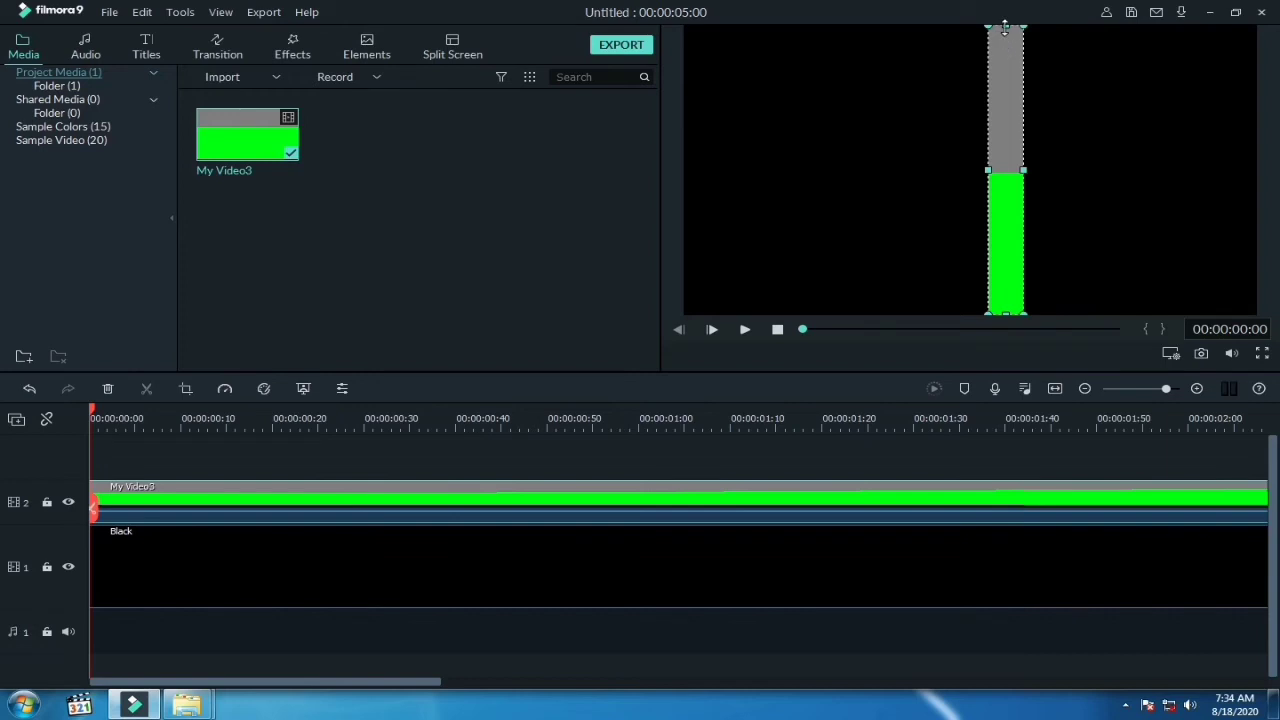
pyautogui.moveTo(1005, 28); pyautogui.dragTo(1006, 57)
pyautogui.click(995, 153)
pyautogui.moveTo(995, 153); pyautogui.dragTo(962, 136)
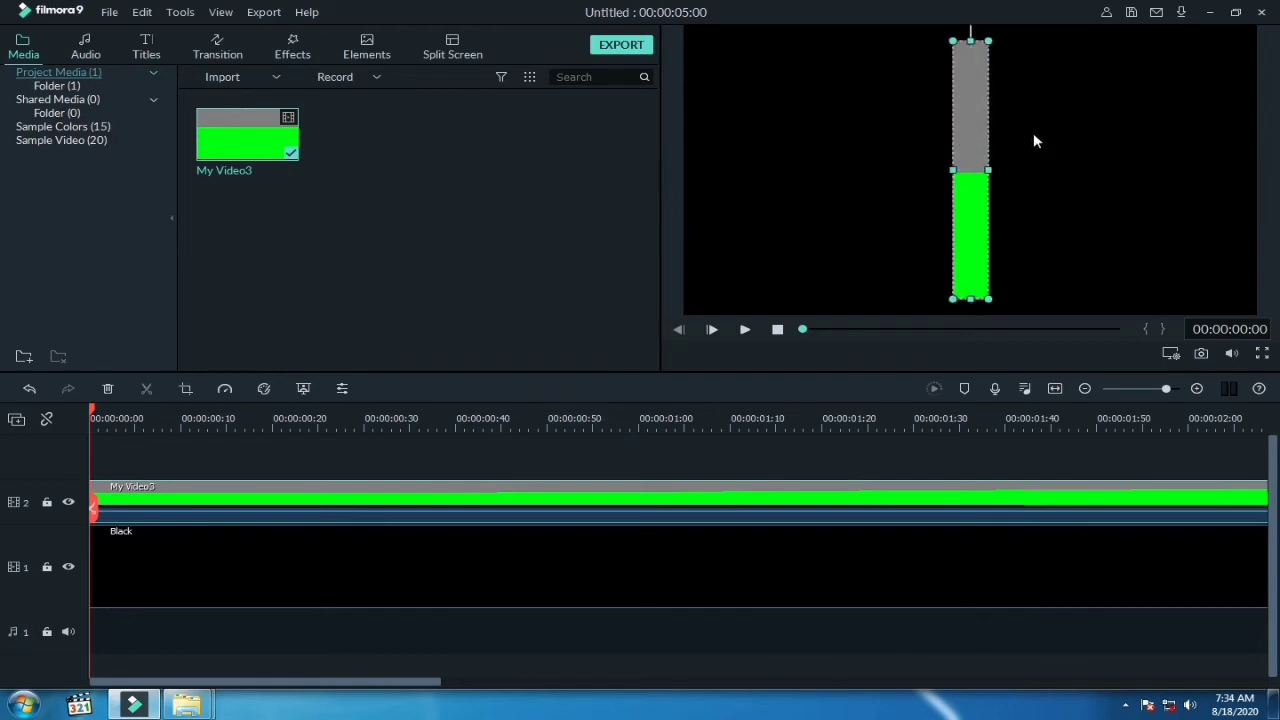
pyautogui.click(1035, 141)
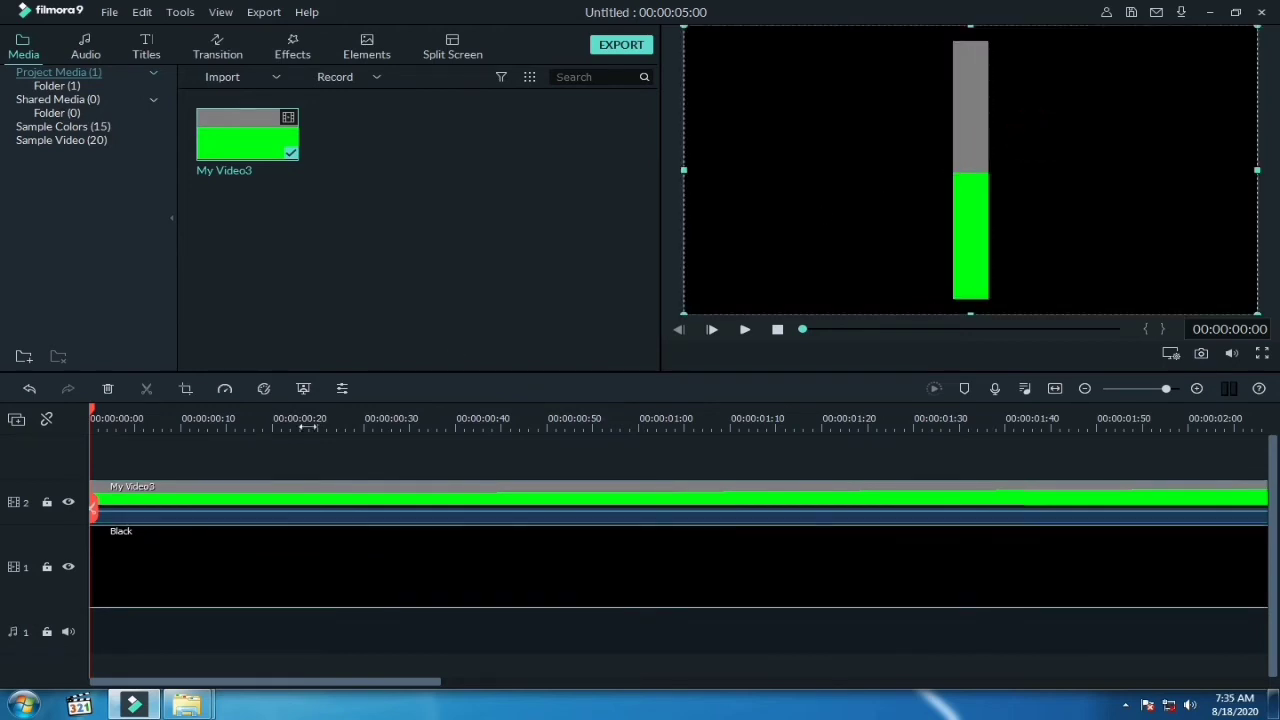
# Review the 5-second project from the start, then move the My Video3 clip up onto a new track 3
pyautogui.press('space')
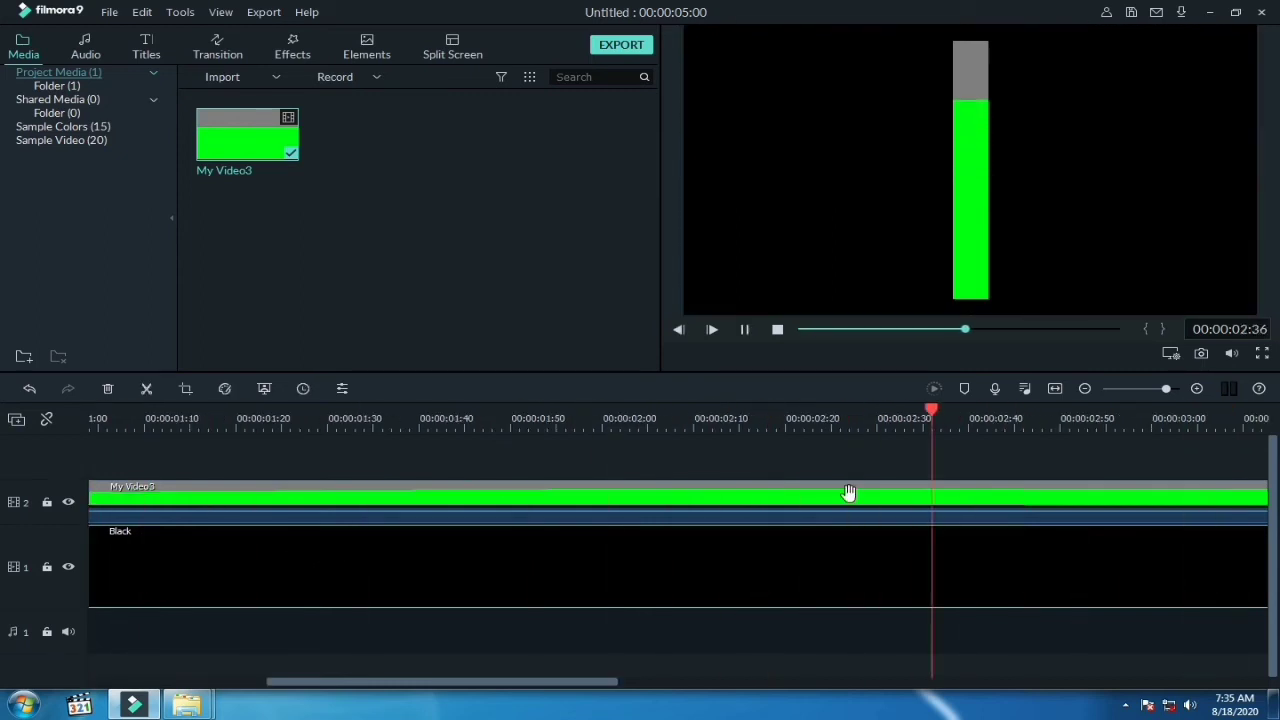
pyautogui.click(1054, 388)
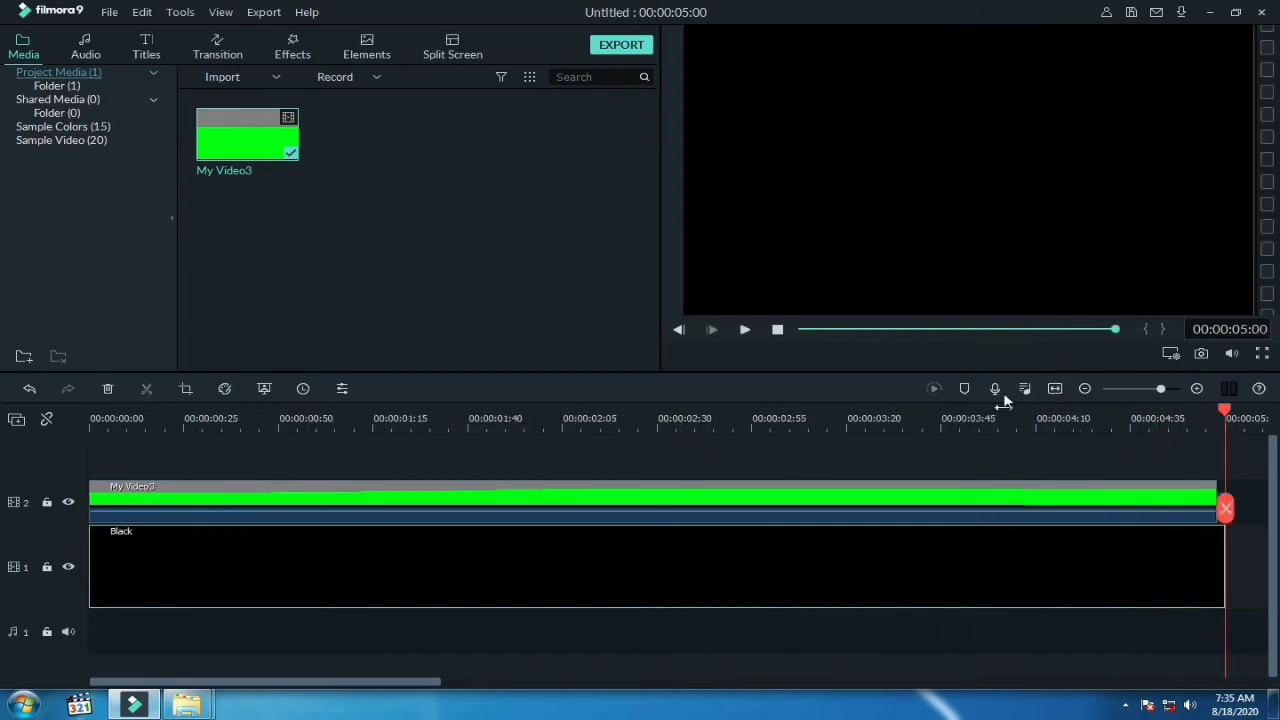
pyautogui.moveTo(1225, 412); pyautogui.dragTo(2, 547)
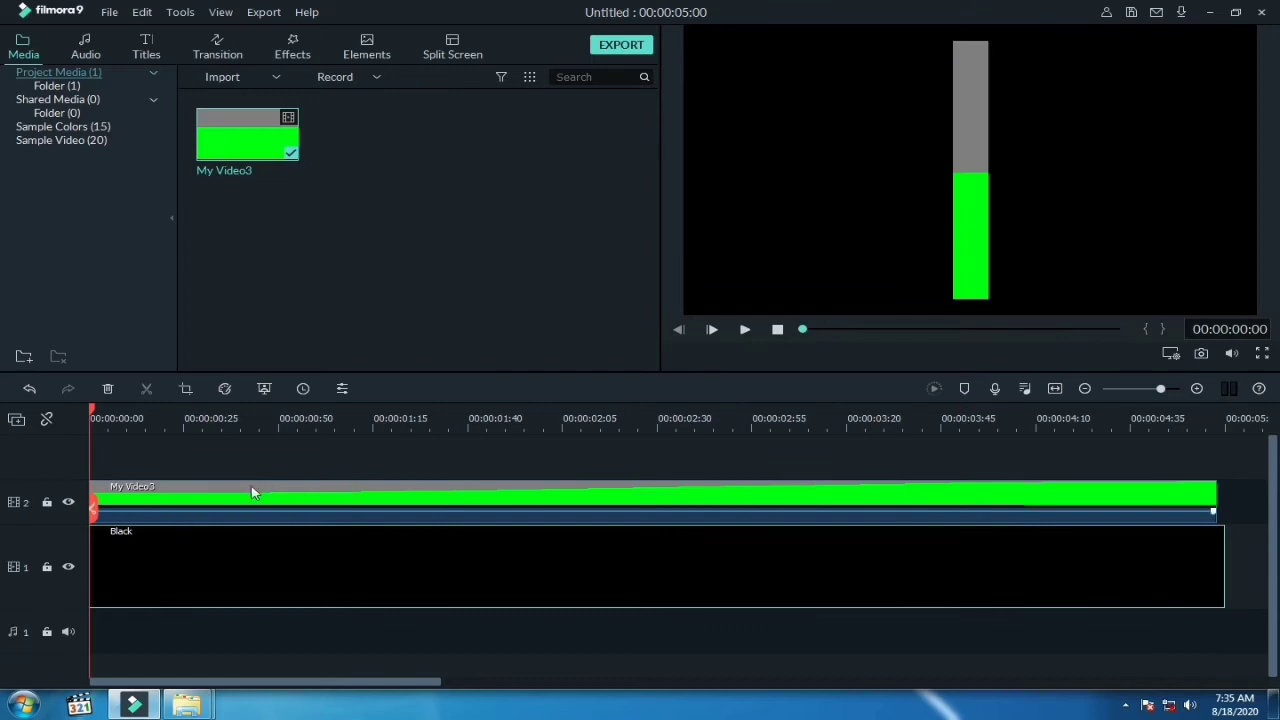
pyautogui.moveTo(250, 505); pyautogui.dragTo(241, 460)
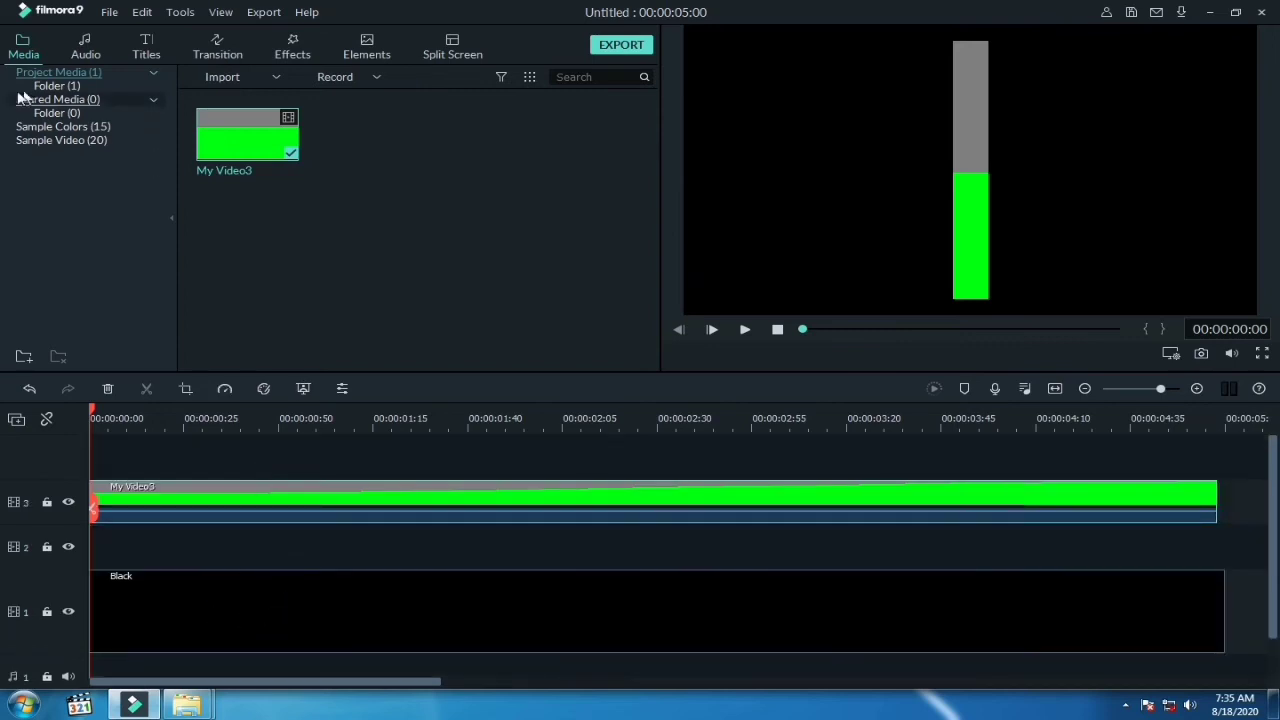
# Add a White sample colour clip onto the empty track 2 and select it in the preview
pyautogui.click(66, 130)
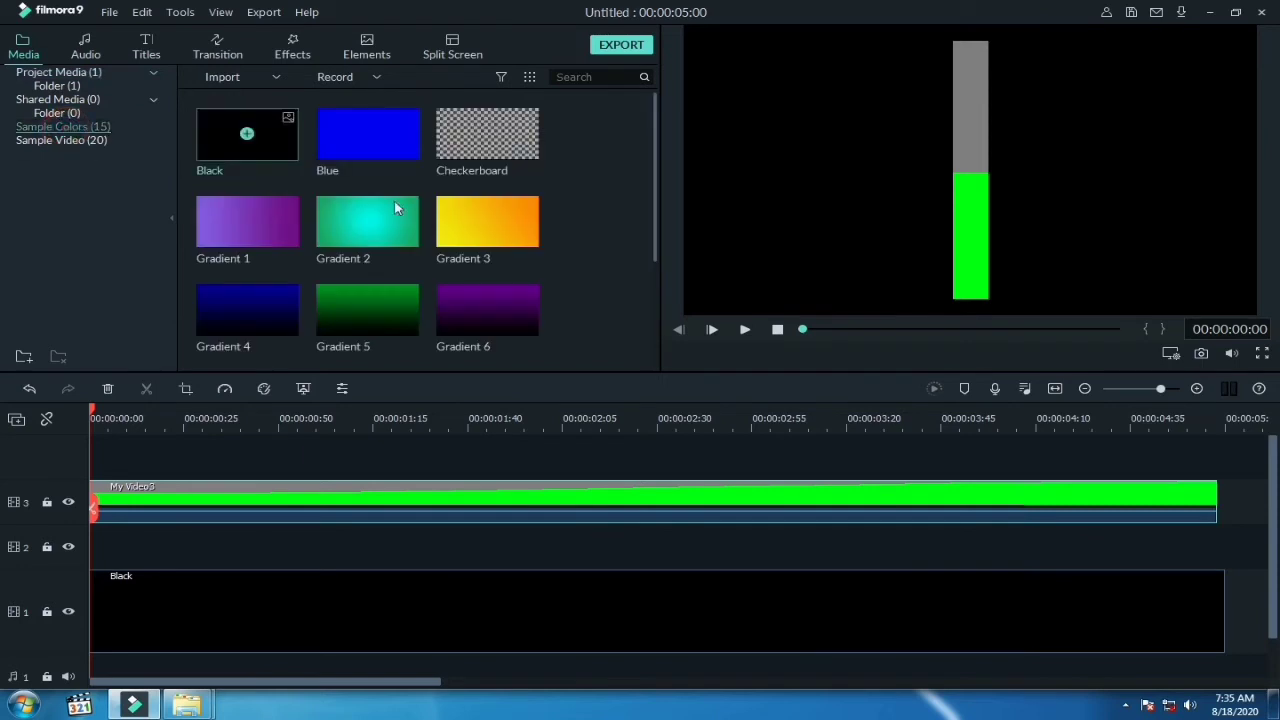
pyautogui.scroll(-3, 391, 220)
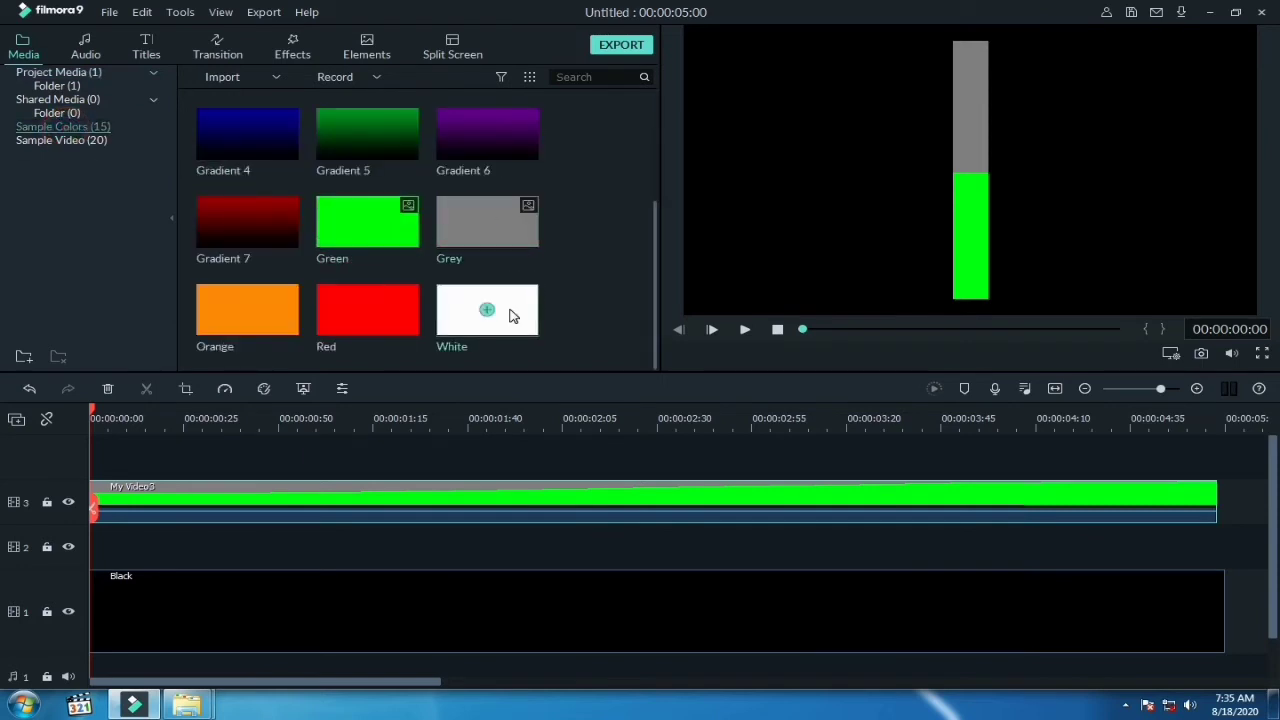
pyautogui.moveTo(509, 316); pyautogui.dragTo(100, 530)
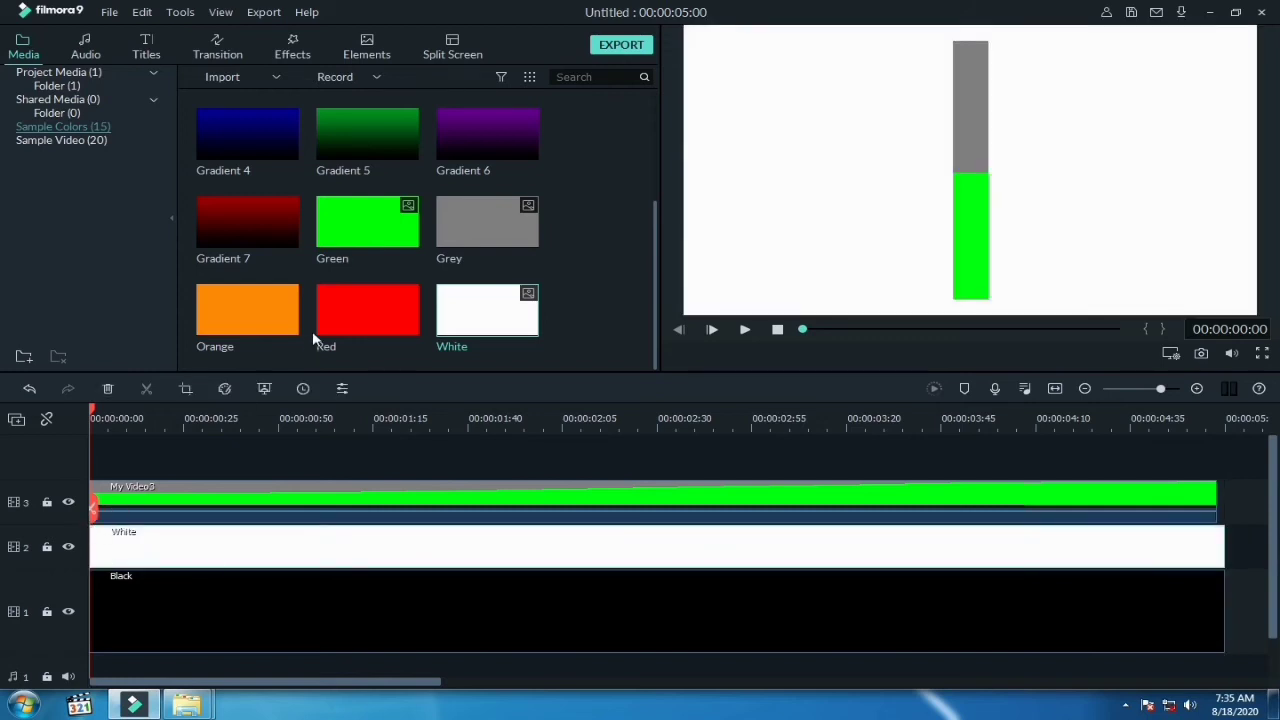
pyautogui.click(388, 547)
pyautogui.click(810, 132)
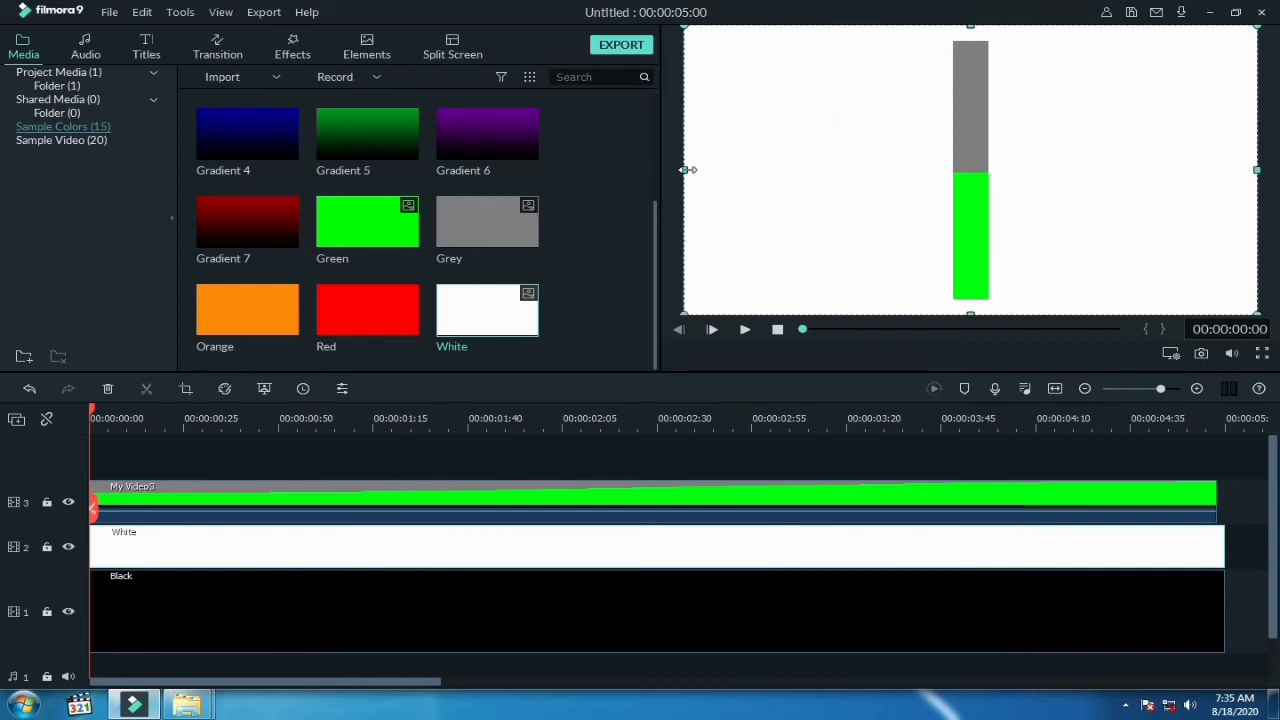
# Crop the White clip inward from left, right, bottom and top into a thin frame behind the bar
pyautogui.moveTo(688, 170); pyautogui.dragTo(955, 203)
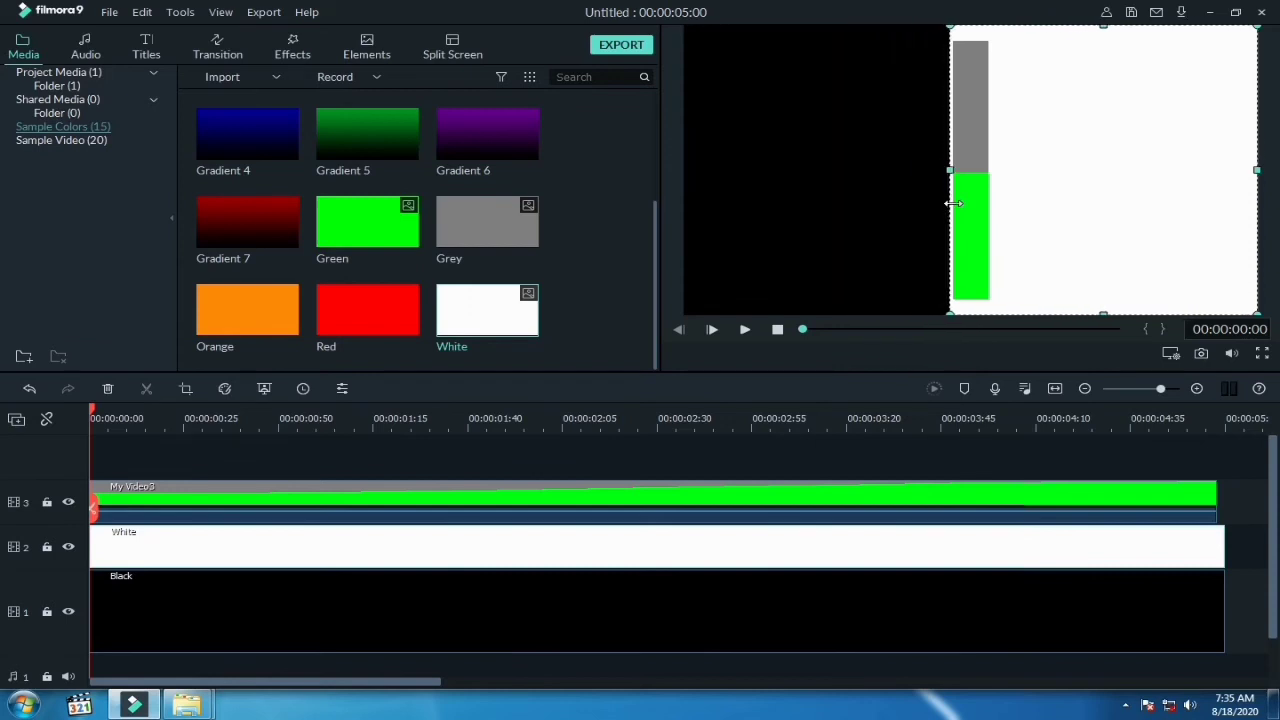
pyautogui.moveTo(1262, 169); pyautogui.dragTo(998, 203)
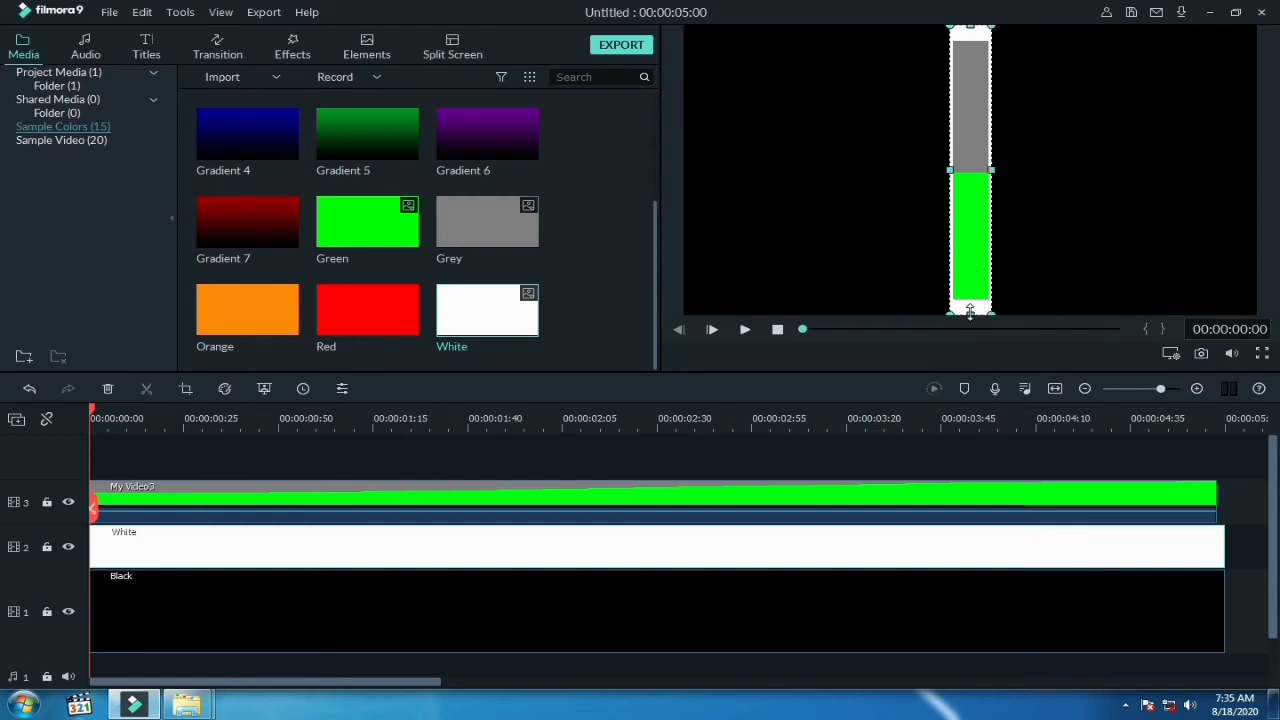
pyautogui.moveTo(969, 312); pyautogui.dragTo(969, 305)
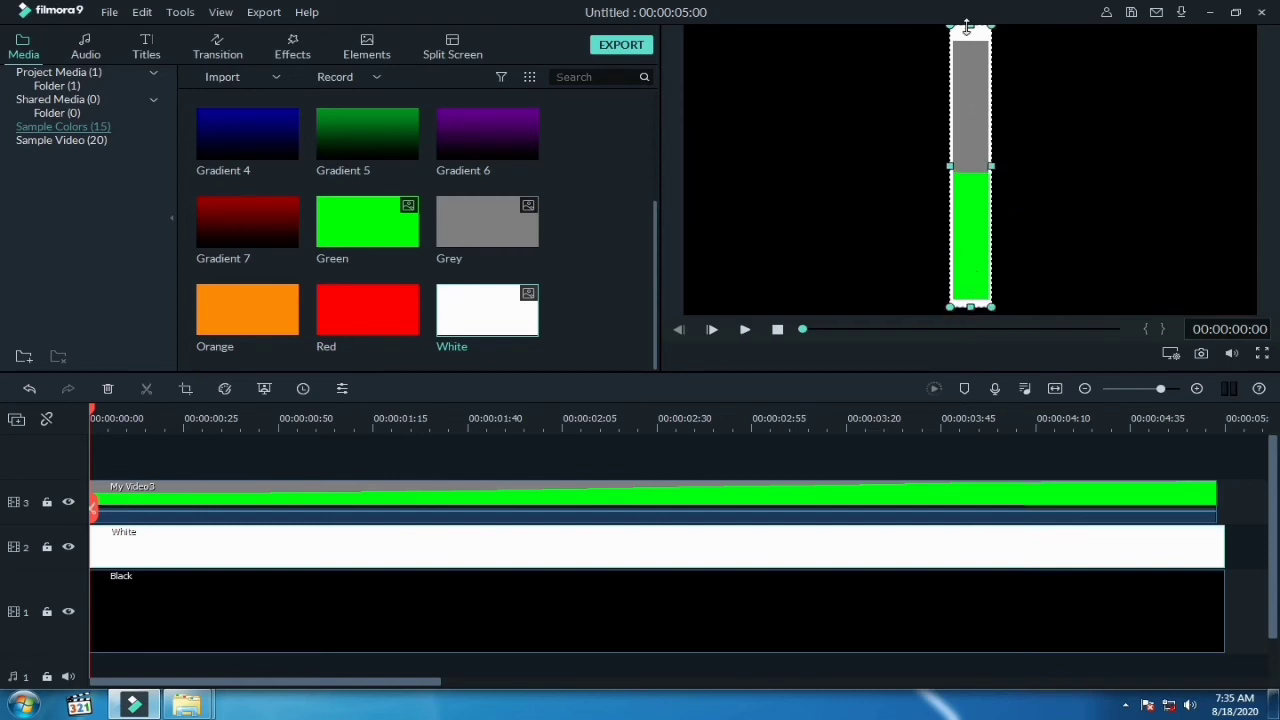
pyautogui.moveTo(966, 26); pyautogui.dragTo(967, 36)
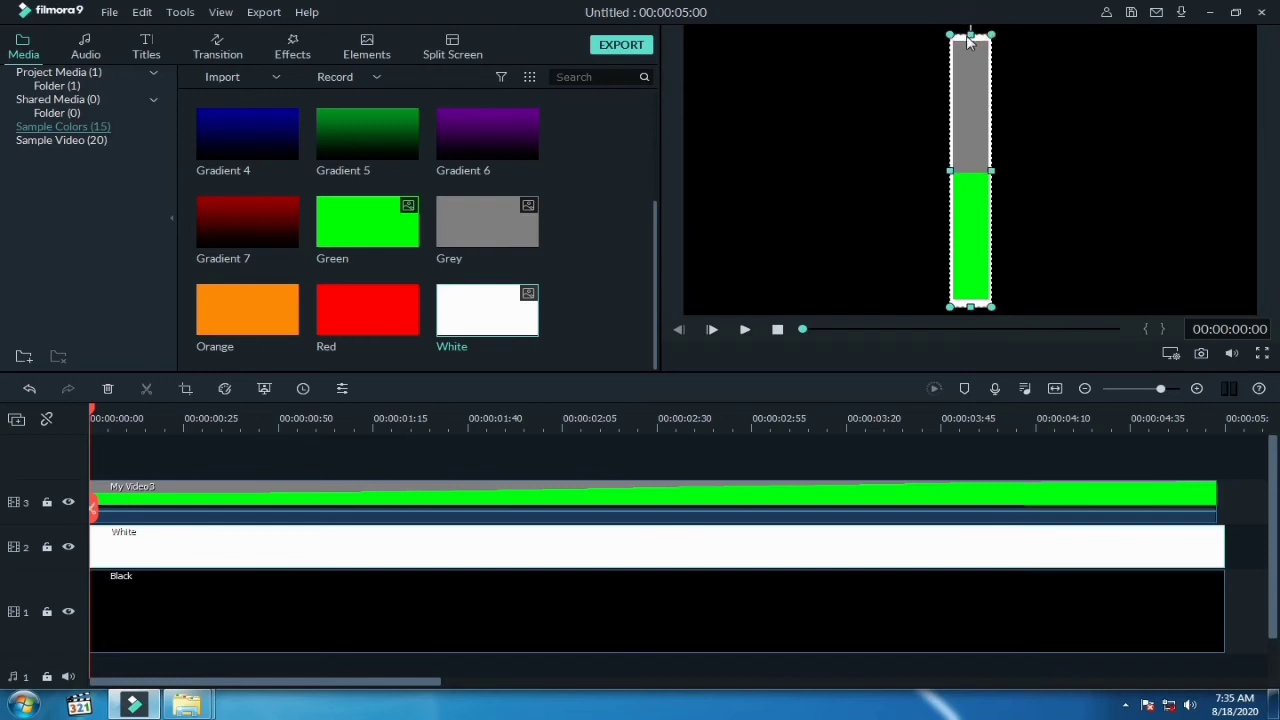
pyautogui.click(890, 113)
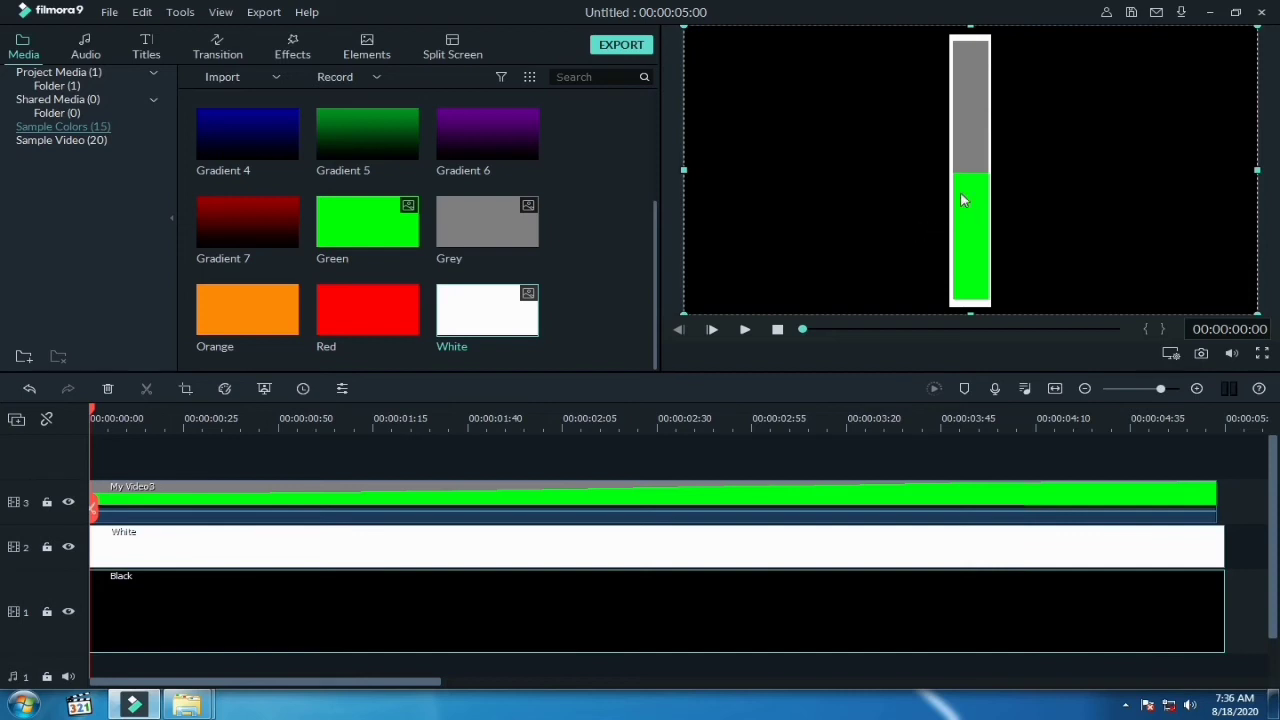
# Make the grey-and-green bar slightly narrower so the white outline shows around it
pyautogui.click(993, 177)
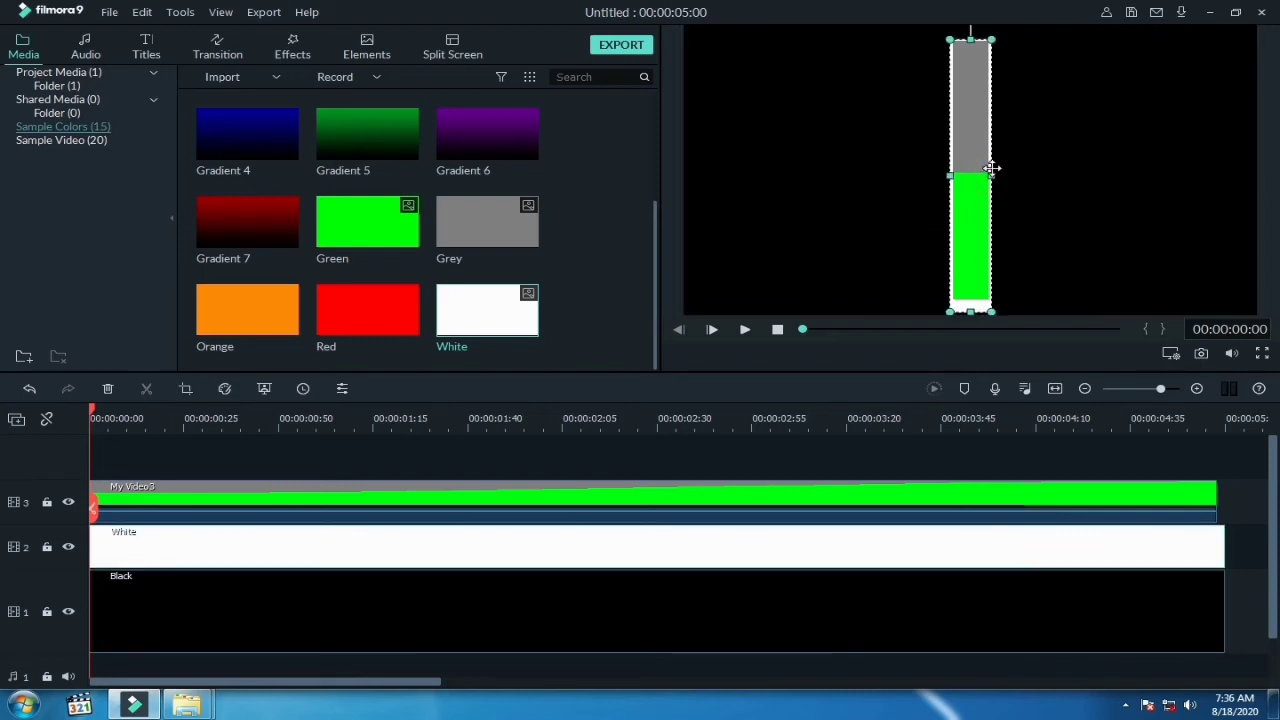
pyautogui.moveTo(993, 175)
pyautogui.mouseDown()
pyautogui.moveTo(1004, 172)
pyautogui.moveTo(995, 178)
pyautogui.mouseUp()
pyautogui.click(1005, 147)
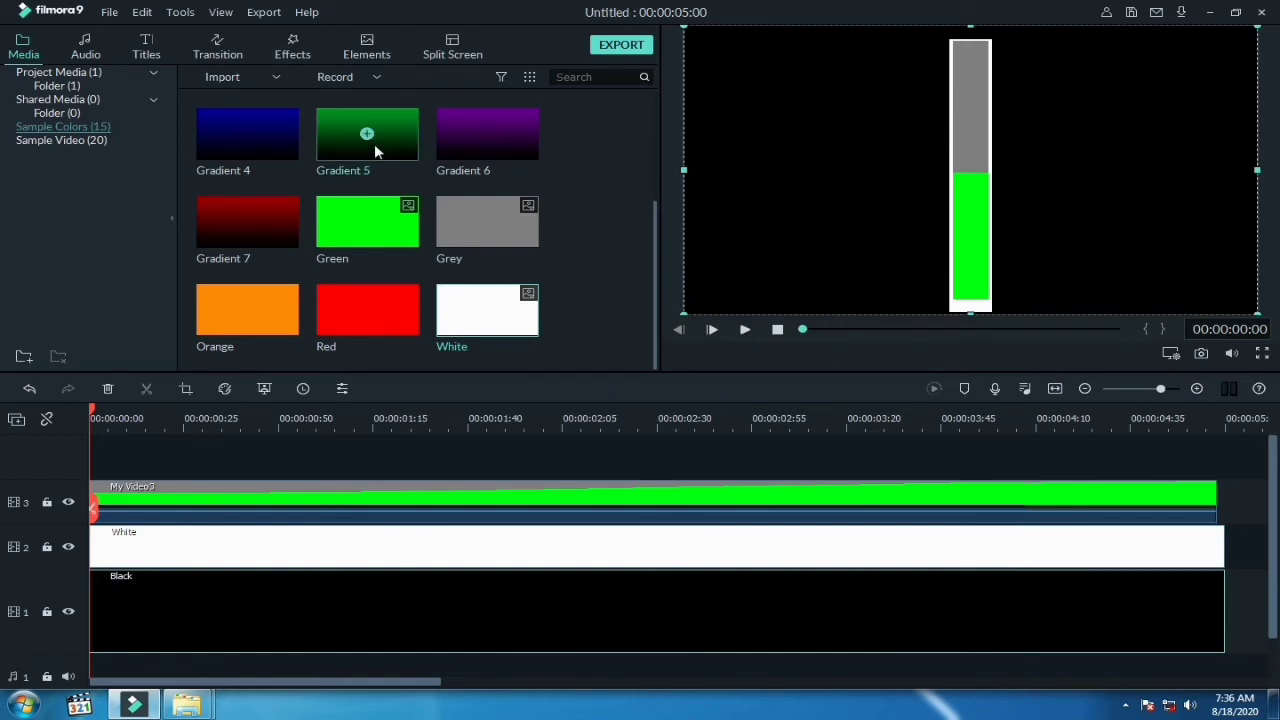
# Add a Default Title from the Titles library onto a new track 4 and open its editor
pyautogui.click(146, 50)
pyautogui.scroll(-3, 390, 262)
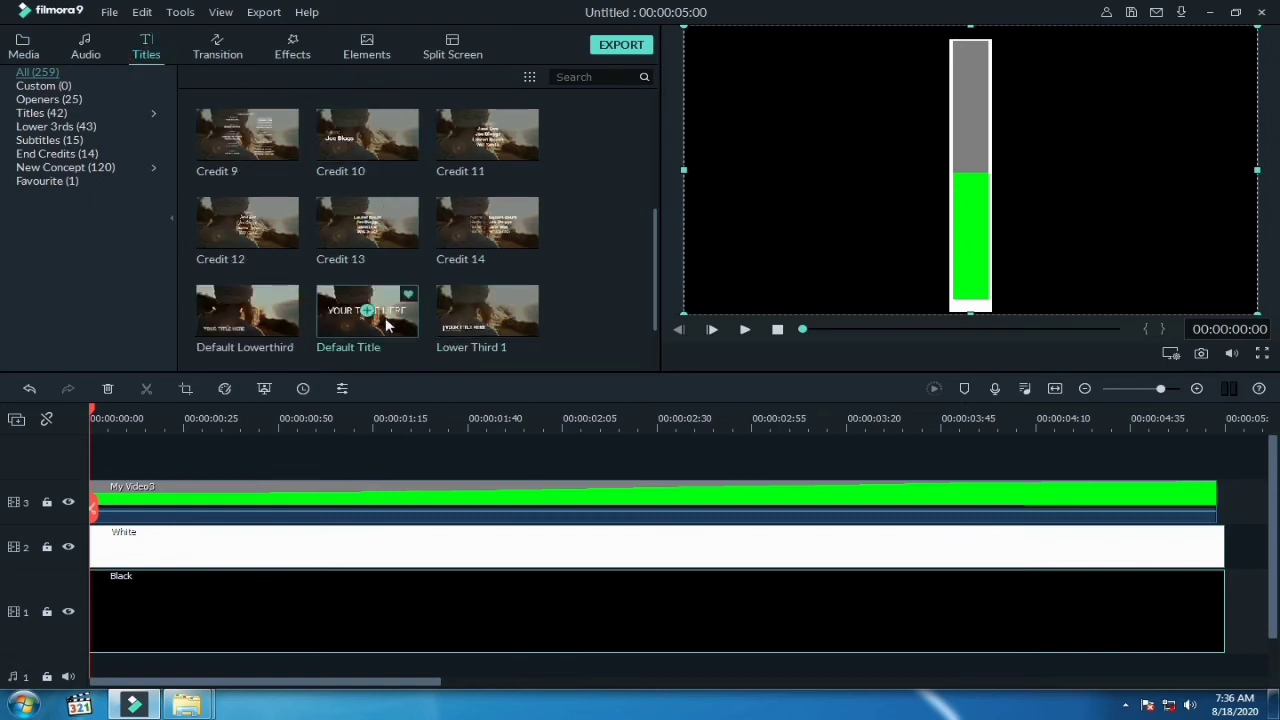
pyautogui.moveTo(393, 324); pyautogui.dragTo(100, 458)
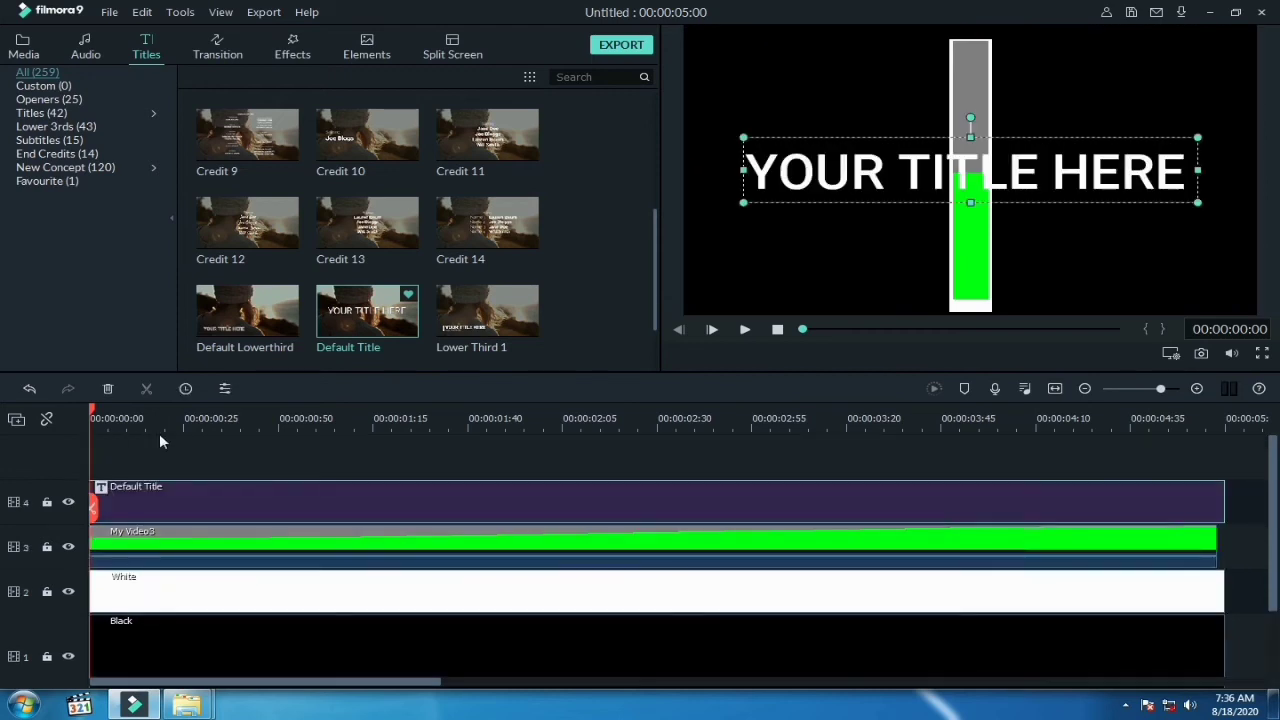
pyautogui.doubleClick(300, 498)
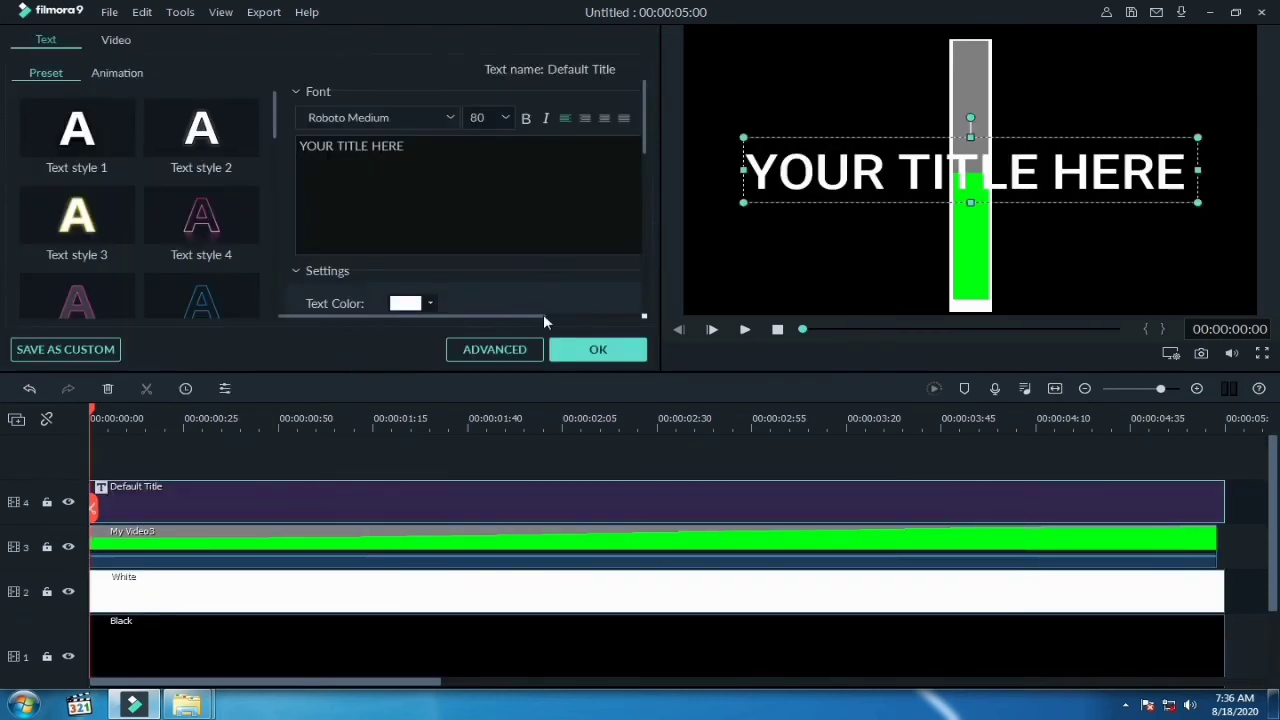
pyautogui.click(524, 351)
# Replace the title text with six stacked underscore lines as tick marks and apply it
pyautogui.click(471, 163)
pyautogui.press('BackSpace')
pyautogui.press('BackSpace')
pyautogui.press('BackSpace')
pyautogui.press('BackSpace')
pyautogui.press('BackSpace')
pyautogui.press('BackSpace')
pyautogui.press('BackSpace')
pyautogui.press('BackSpace')
pyautogui.press('BackSpace')
pyautogui.press('BackSpace')
pyautogui.press('BackSpace')
pyautogui.press('BackSpace')
pyautogui.press('BackSpace')
pyautogui.press('BackSpace')
pyautogui.press('BackSpace')
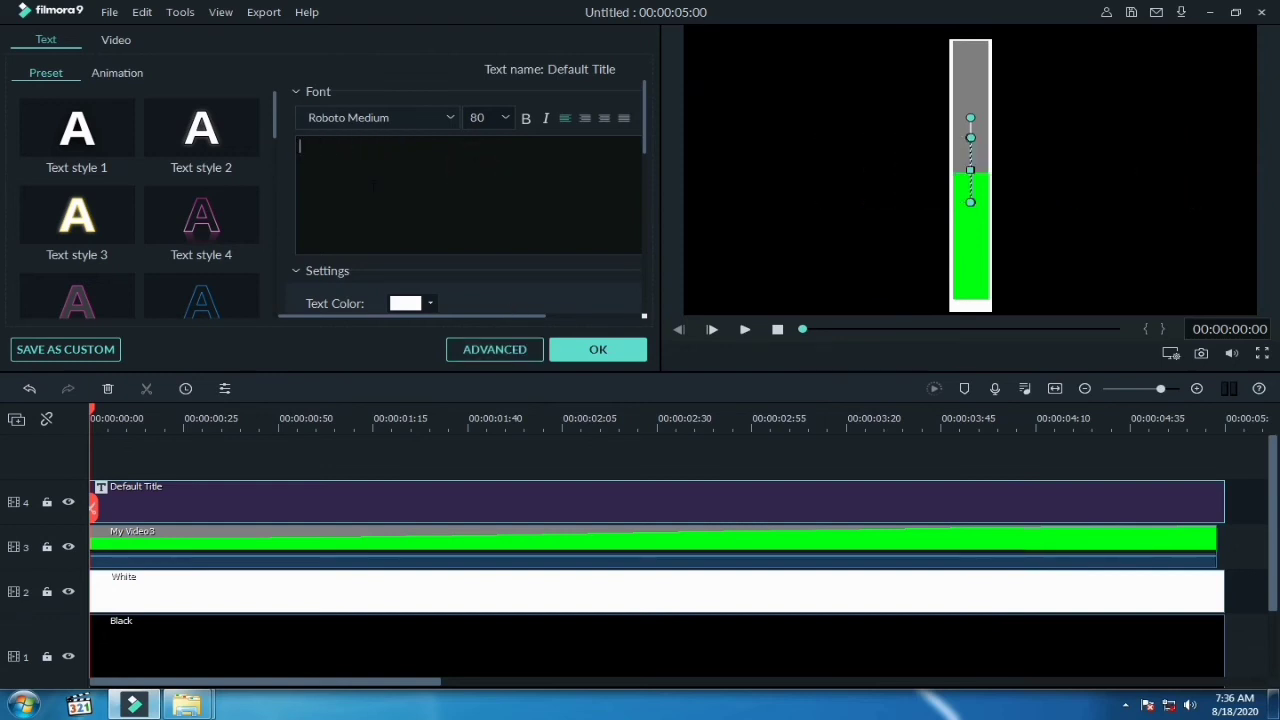
pyautogui.write('_')
pyautogui.press('Return')
pyautogui.write('_')
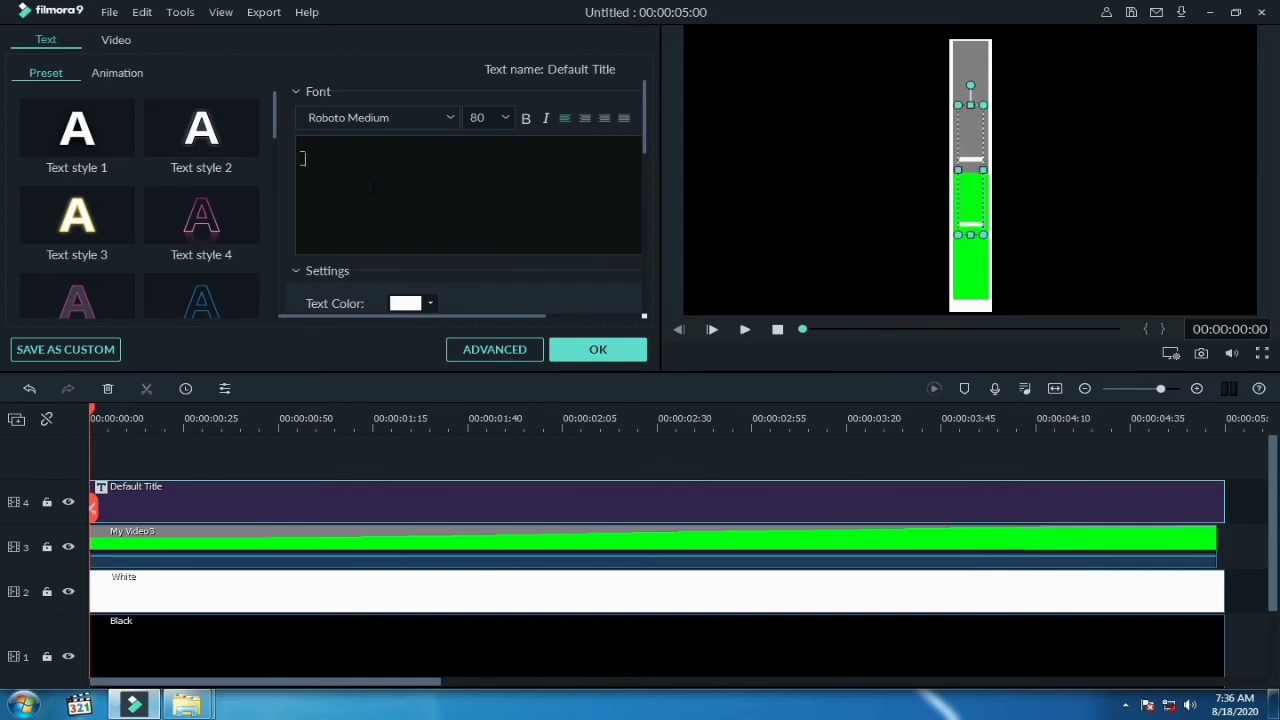
pyautogui.press('Return')
pyautogui.write('_')
pyautogui.press('Return')
pyautogui.write('_')
pyautogui.press('Return')
pyautogui.write('_')
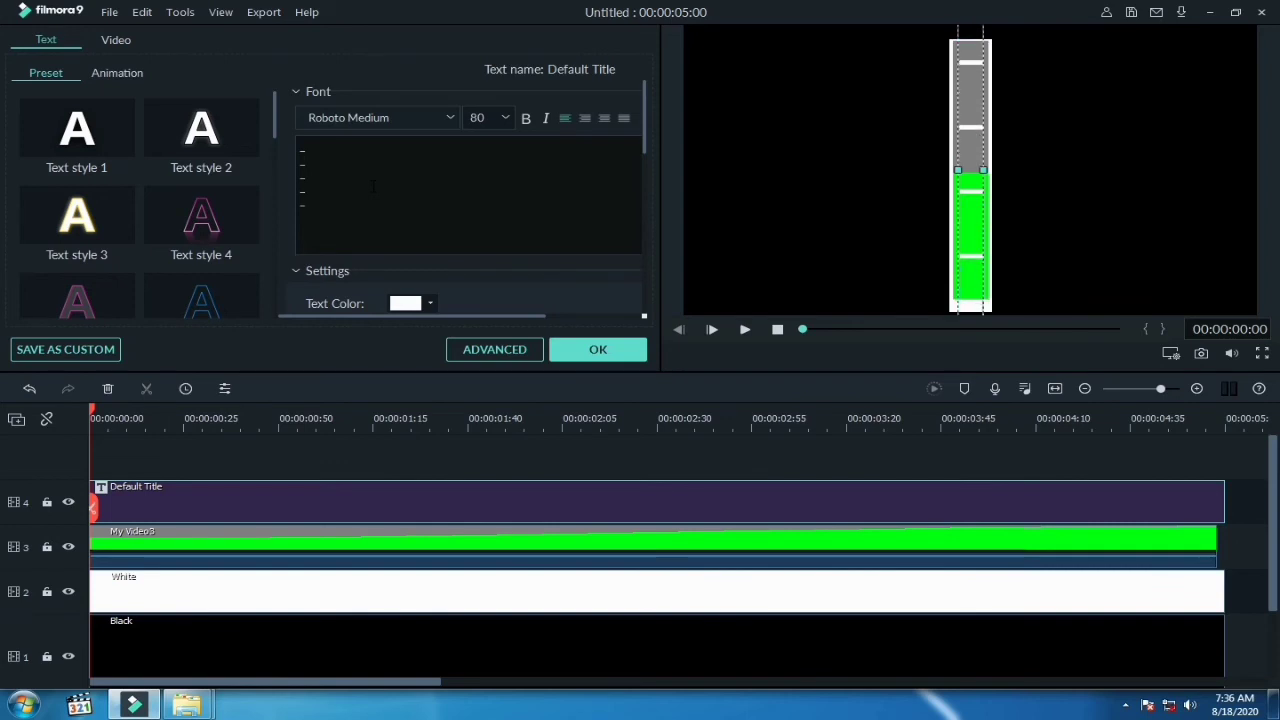
pyautogui.press('Return')
pyautogui.write('_ ')
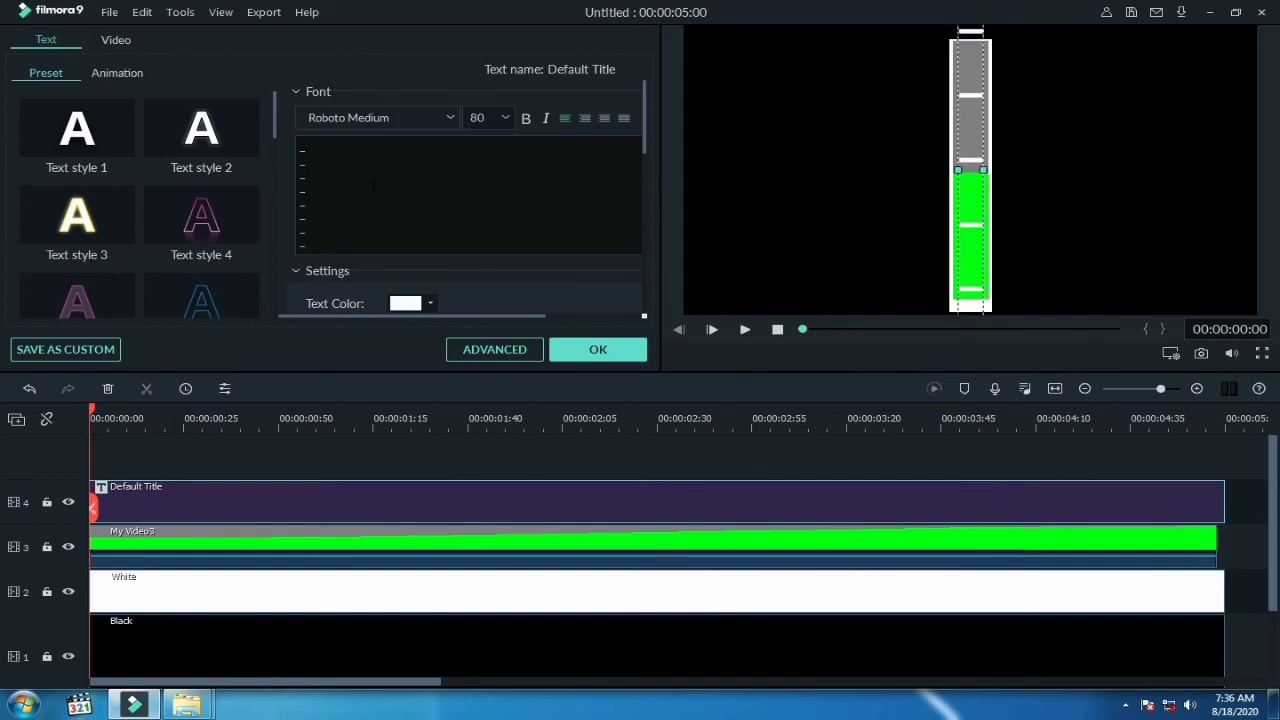
pyautogui.write('_')
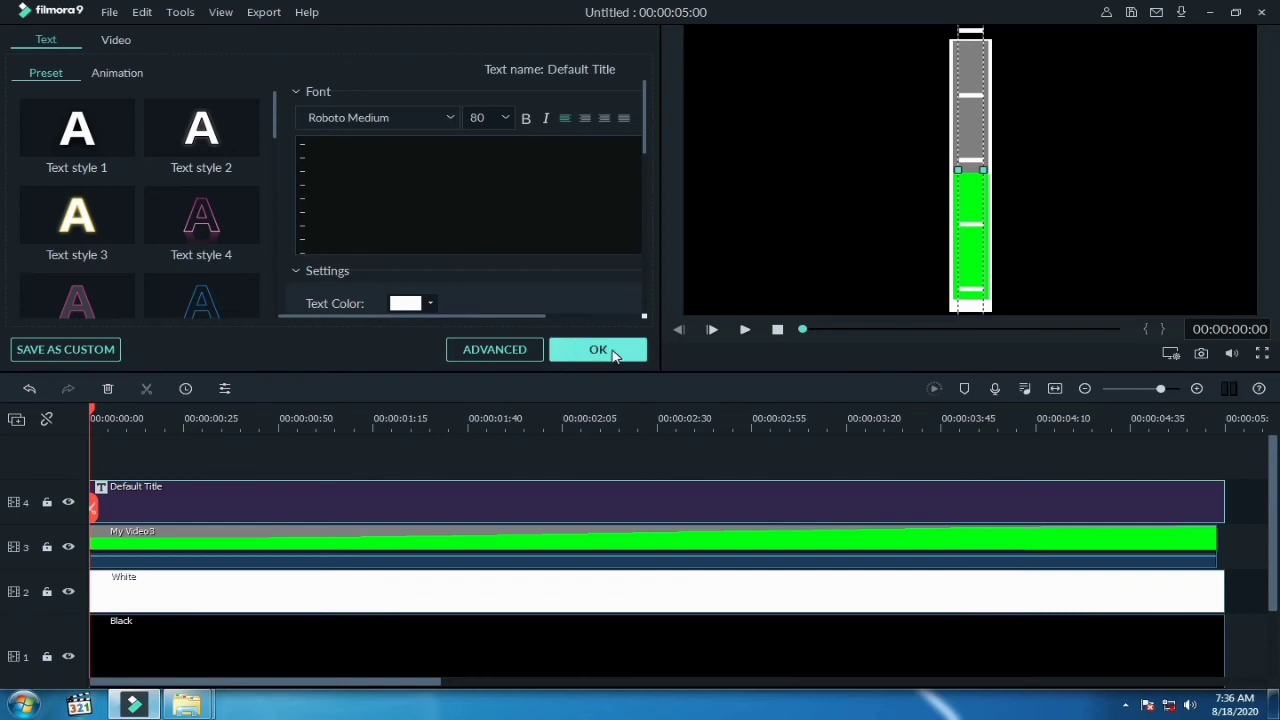
pyautogui.click(598, 350)
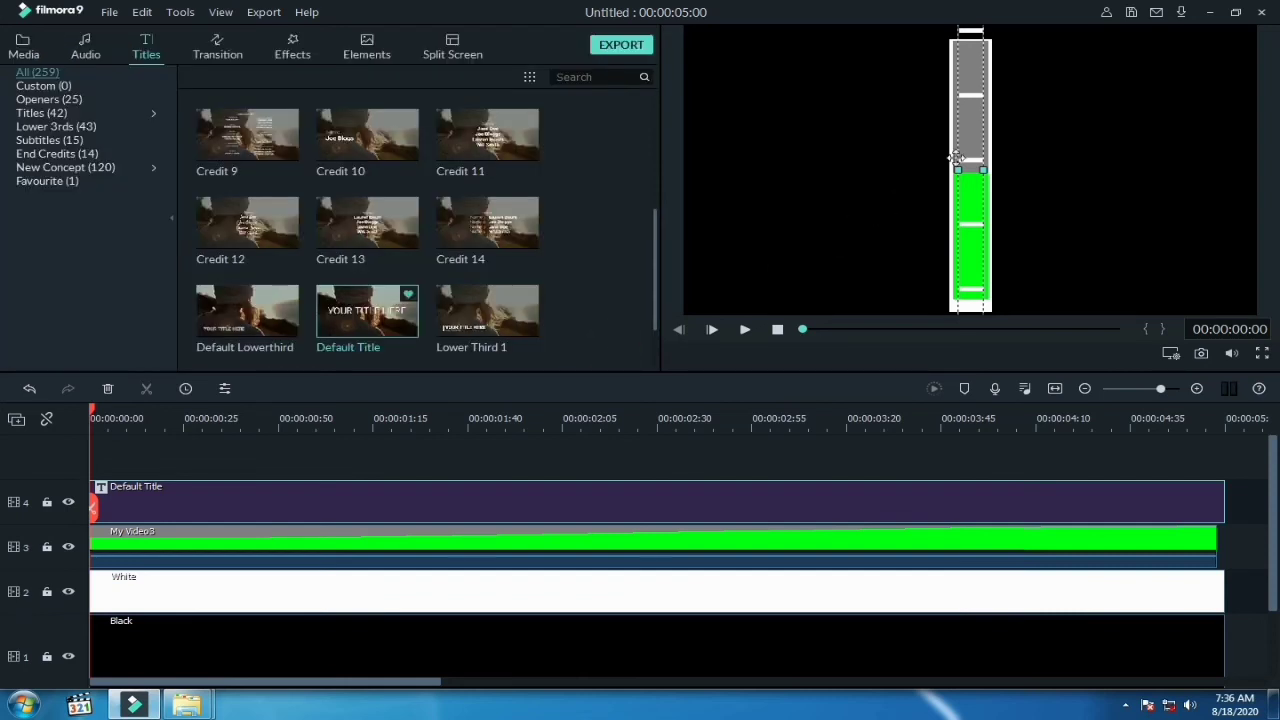
# Move and stretch the tick-mark title along the bar's right edge from top to bottom
pyautogui.moveTo(970, 148); pyautogui.dragTo(868, 242)
pyautogui.moveTo(860, 95); pyautogui.dragTo(877, 226)
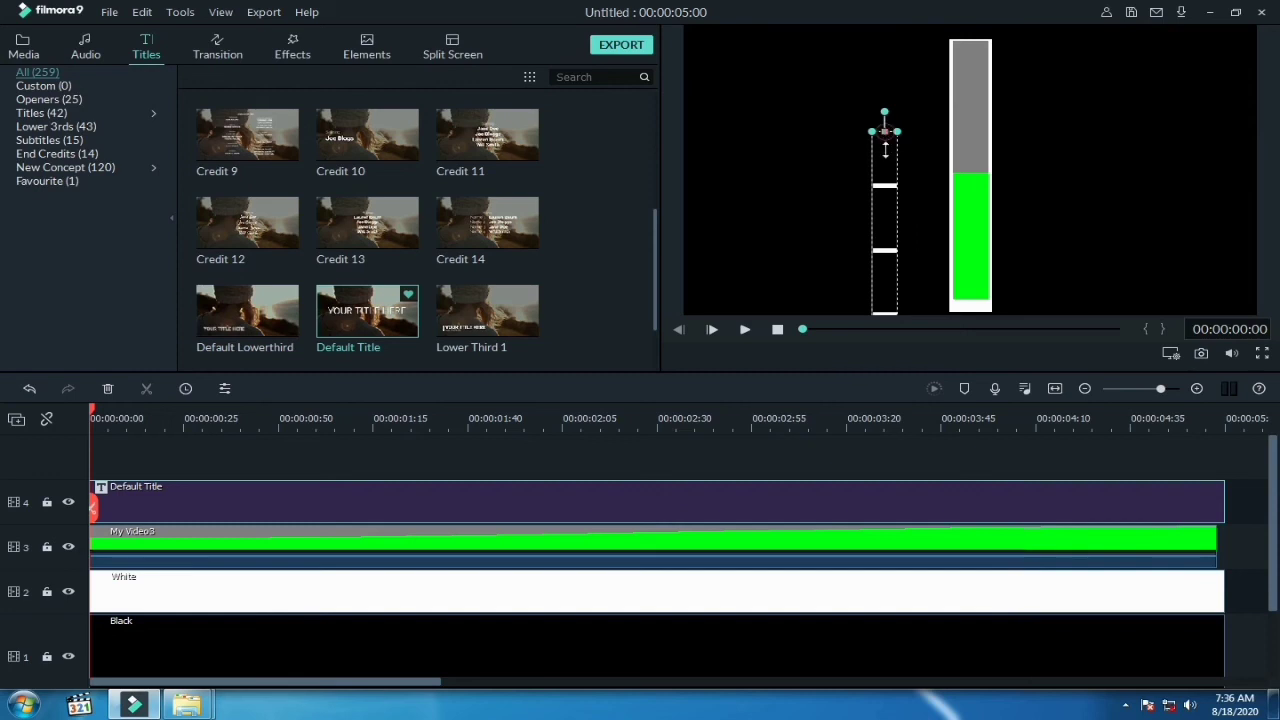
pyautogui.moveTo(885, 134); pyautogui.dragTo(849, 89)
pyautogui.moveTo(839, 173); pyautogui.dragTo(912, 126)
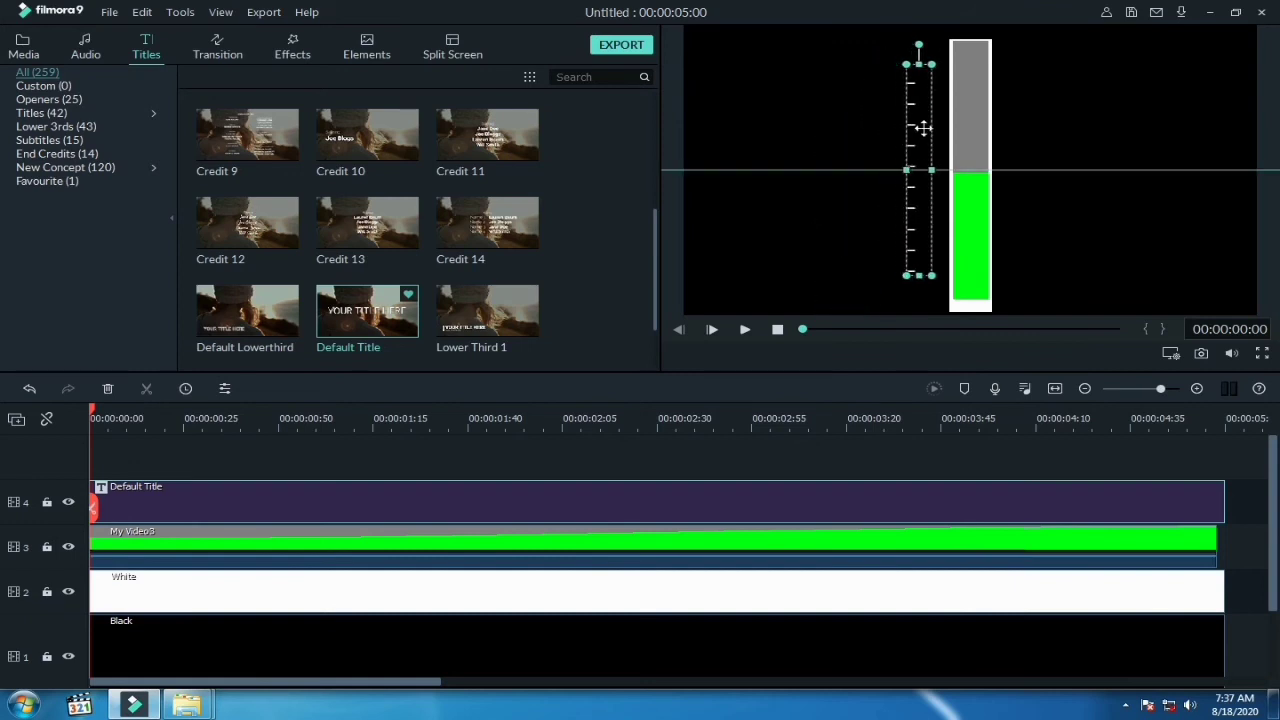
pyautogui.moveTo(930, 128); pyautogui.dragTo(1004, 98)
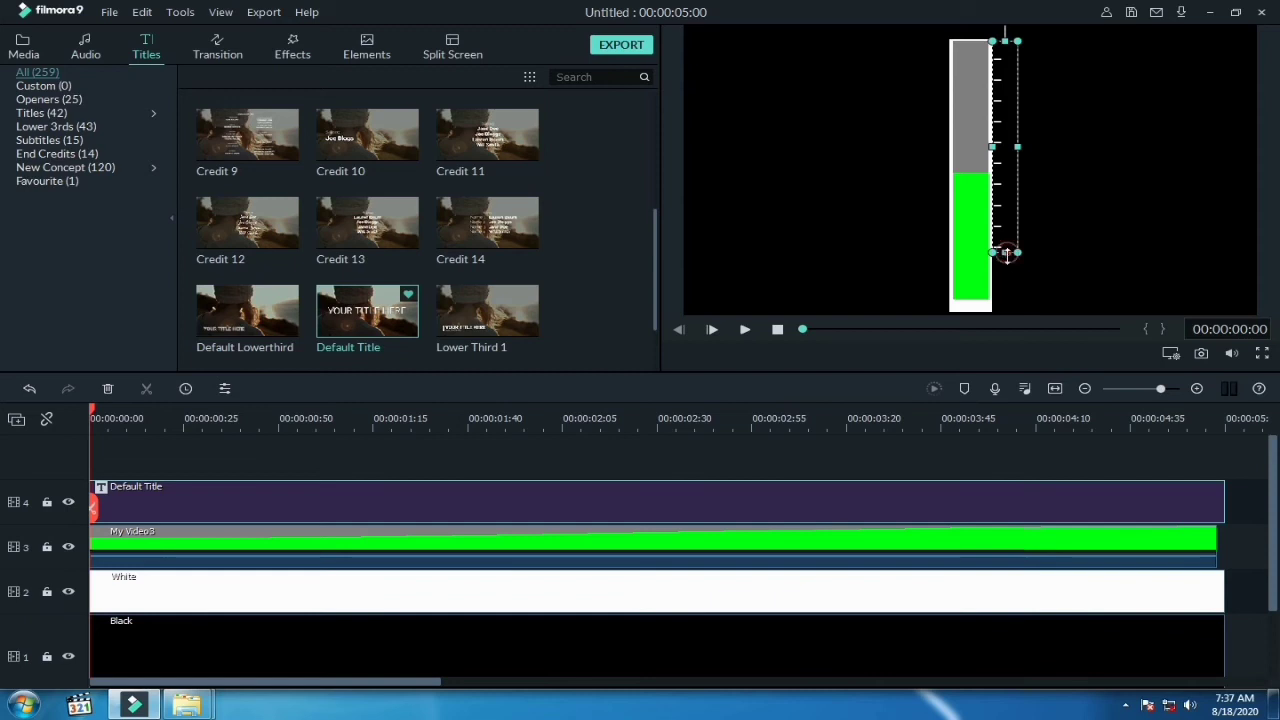
pyautogui.moveTo(1006, 252); pyautogui.dragTo(1017, 305)
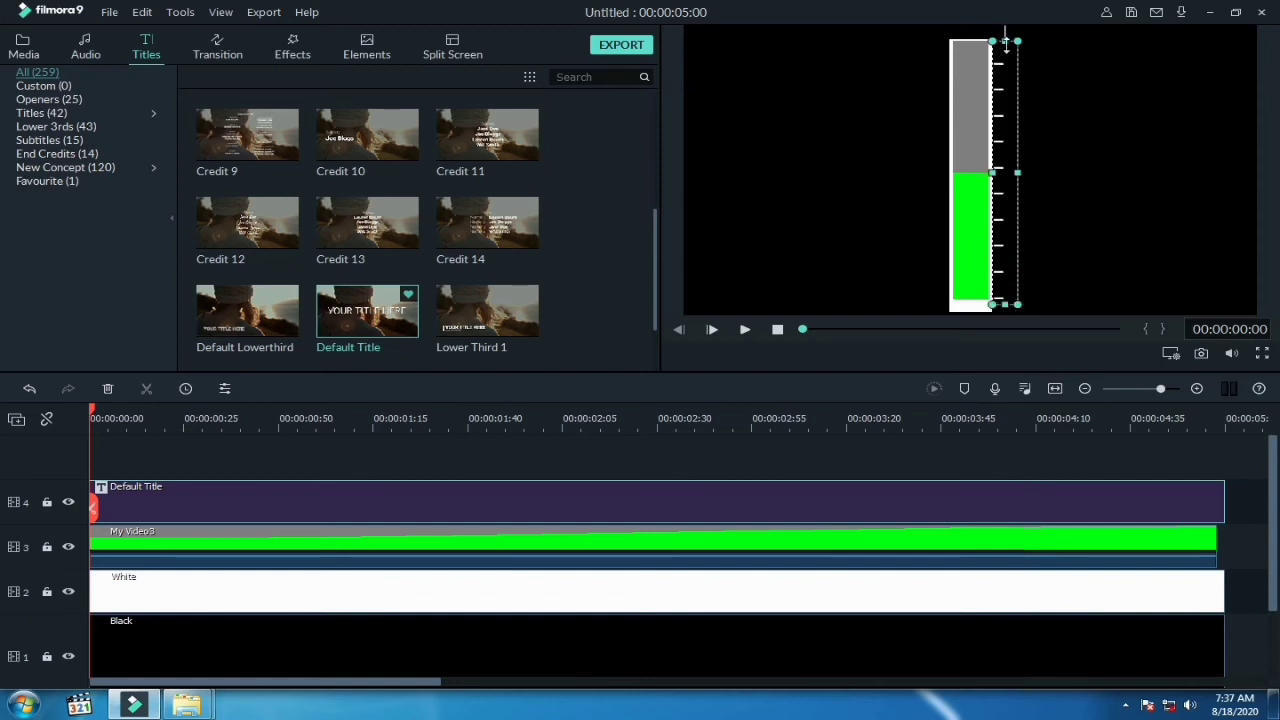
pyautogui.moveTo(1005, 38); pyautogui.dragTo(1006, 25)
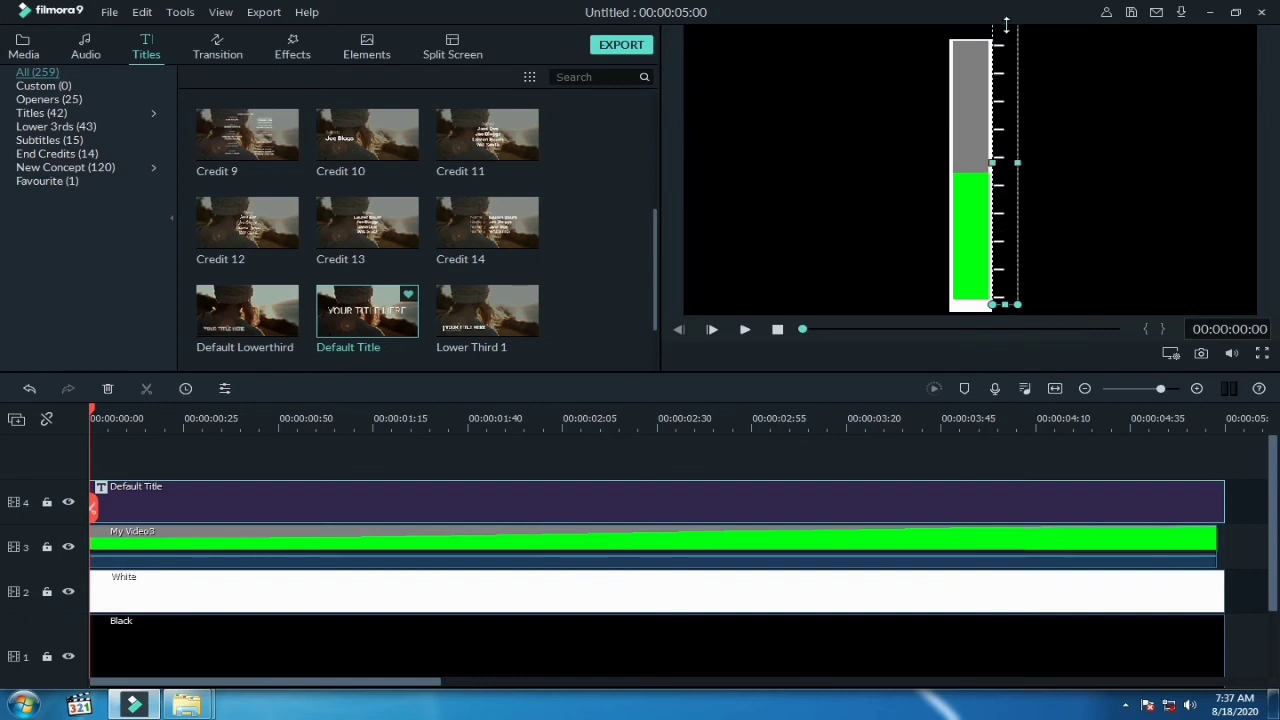
pyautogui.click(1086, 208)
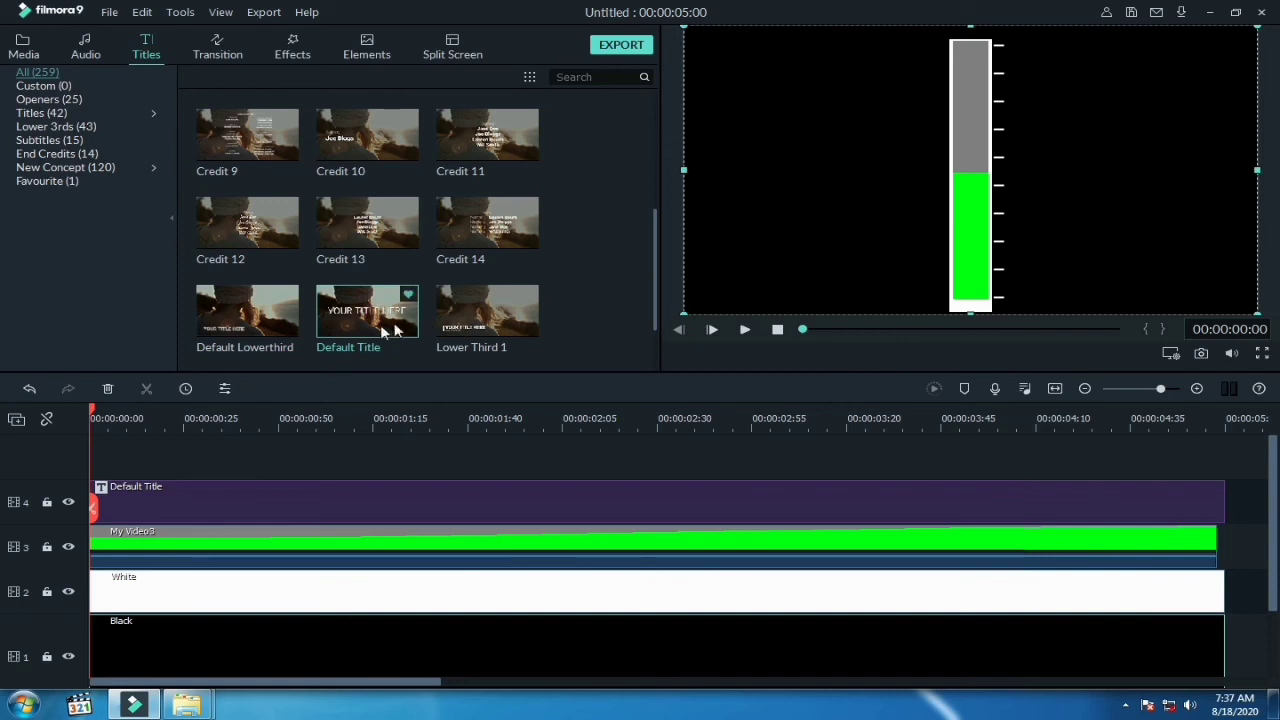
# Add a Default Title on track 5 reading 'Start', shrunk to label size at the bar's top-left
pyautogui.moveTo(376, 361); pyautogui.dragTo(100, 465)
pyautogui.doubleClick(310, 499)
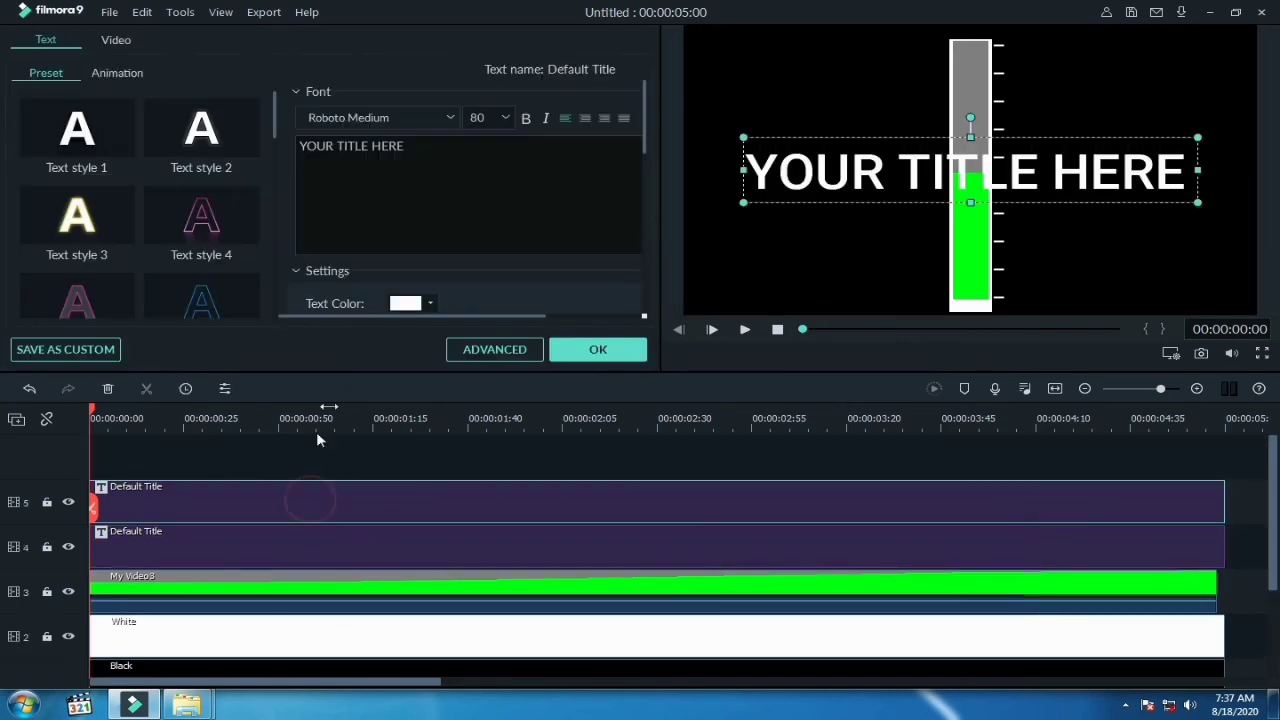
pyautogui.click(464, 170)
pyautogui.press('BackSpace')
pyautogui.press('BackSpace')
pyautogui.press('BackSpace')
pyautogui.press('BackSpace')
pyautogui.press('BackSpace')
pyautogui.press('BackSpace')
pyautogui.press('BackSpace')
pyautogui.press('BackSpace')
pyautogui.press('BackSpace')
pyautogui.press('BackSpace')
pyautogui.press('BackSpace')
pyautogui.press('BackSpace')
pyautogui.press('BackSpace')
pyautogui.press('BackSpace')
pyautogui.press('BackSpace')
pyautogui.press('BackSpace')
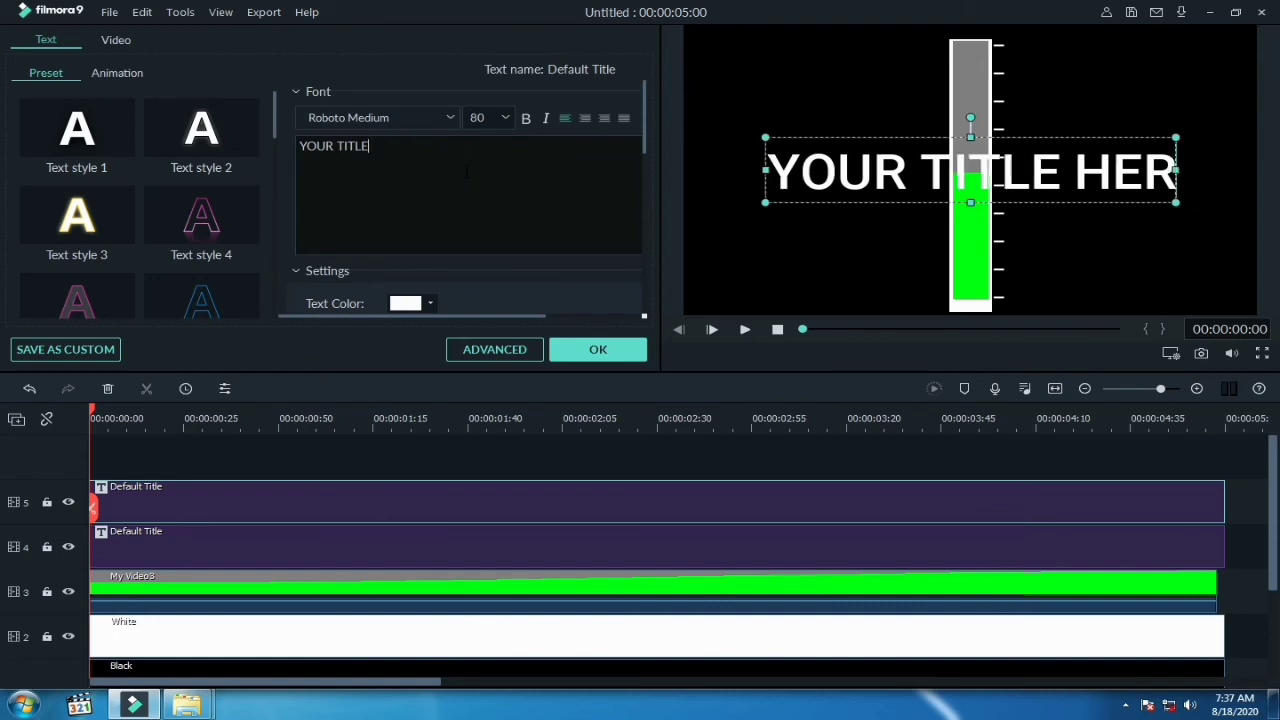
pyautogui.write('S')
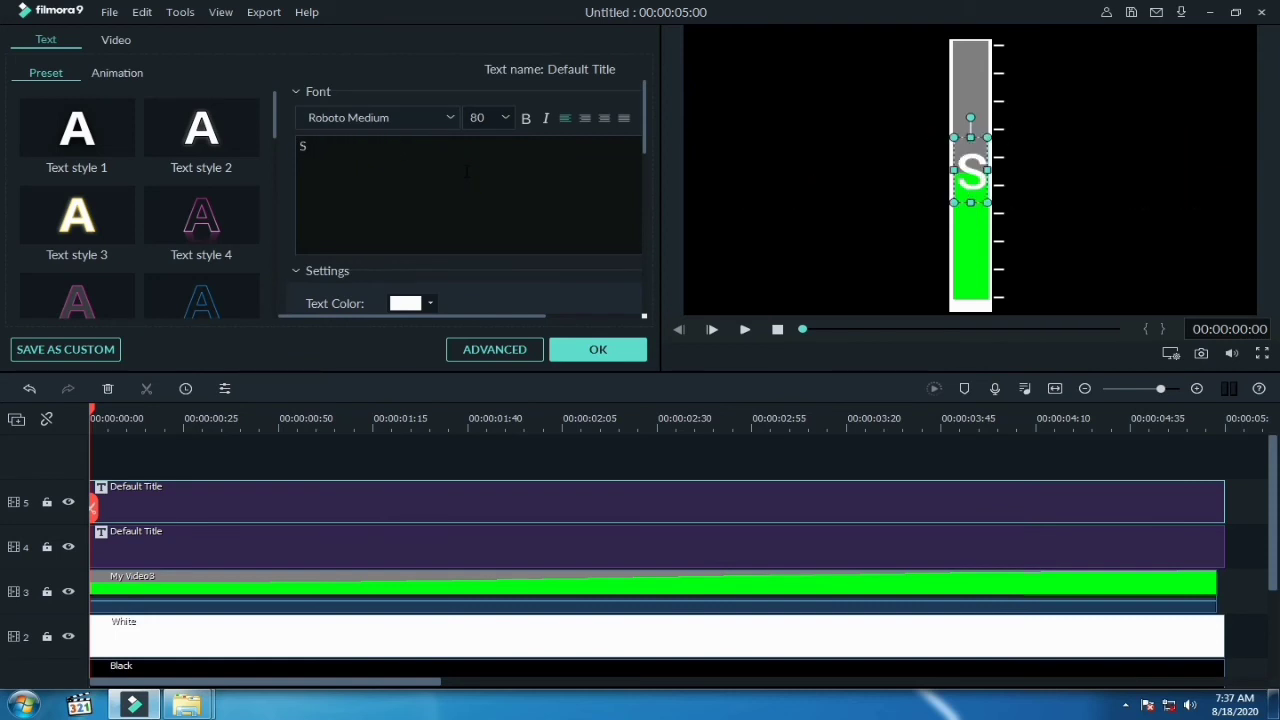
pyautogui.write('tart')
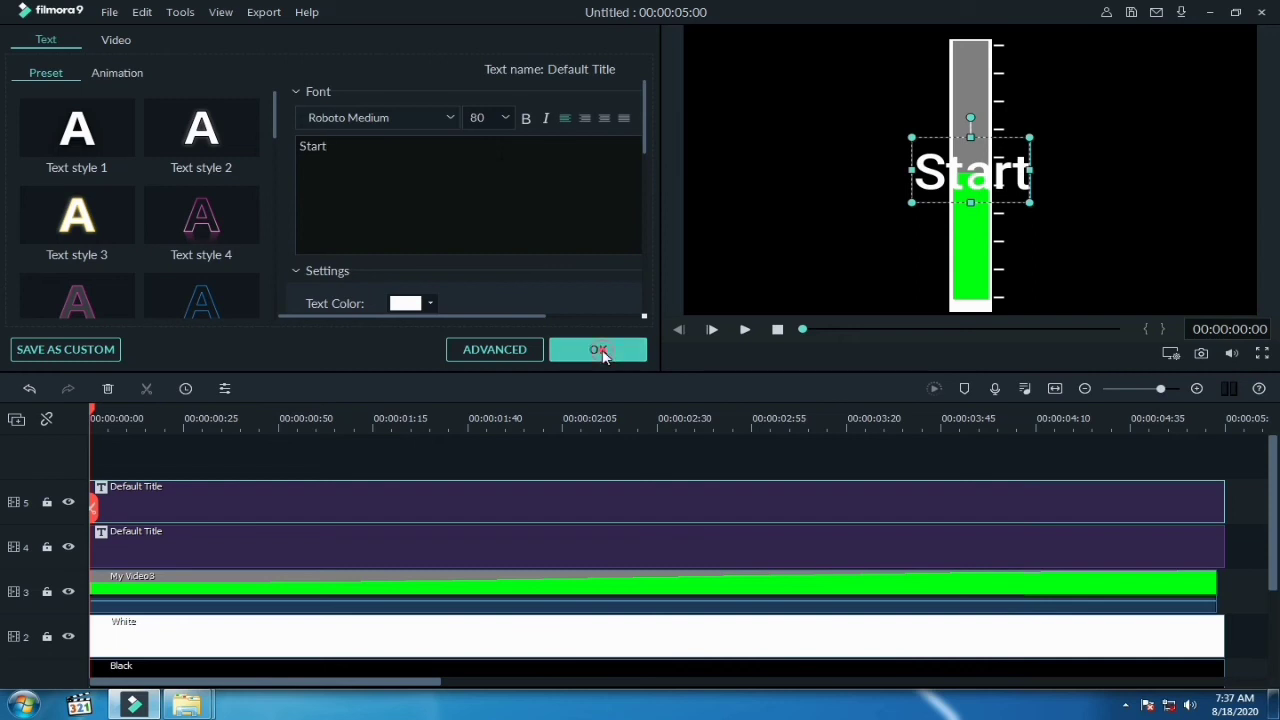
pyautogui.click(600, 350)
pyautogui.moveTo(1031, 202); pyautogui.dragTo(922, 50)
pyautogui.click(1079, 64)
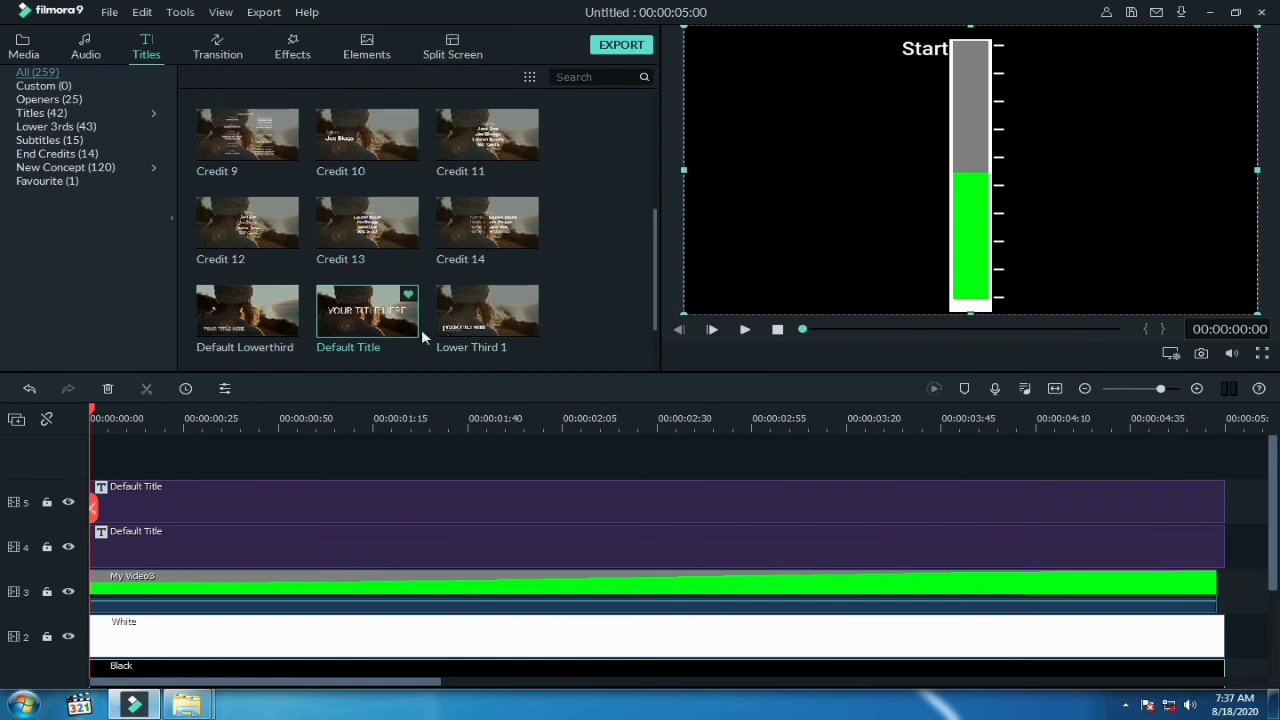
# Add another Default Title on a new track with its text changed to 'End'
pyautogui.moveTo(383, 325); pyautogui.dragTo(137, 463)
pyautogui.doubleClick(210, 503)
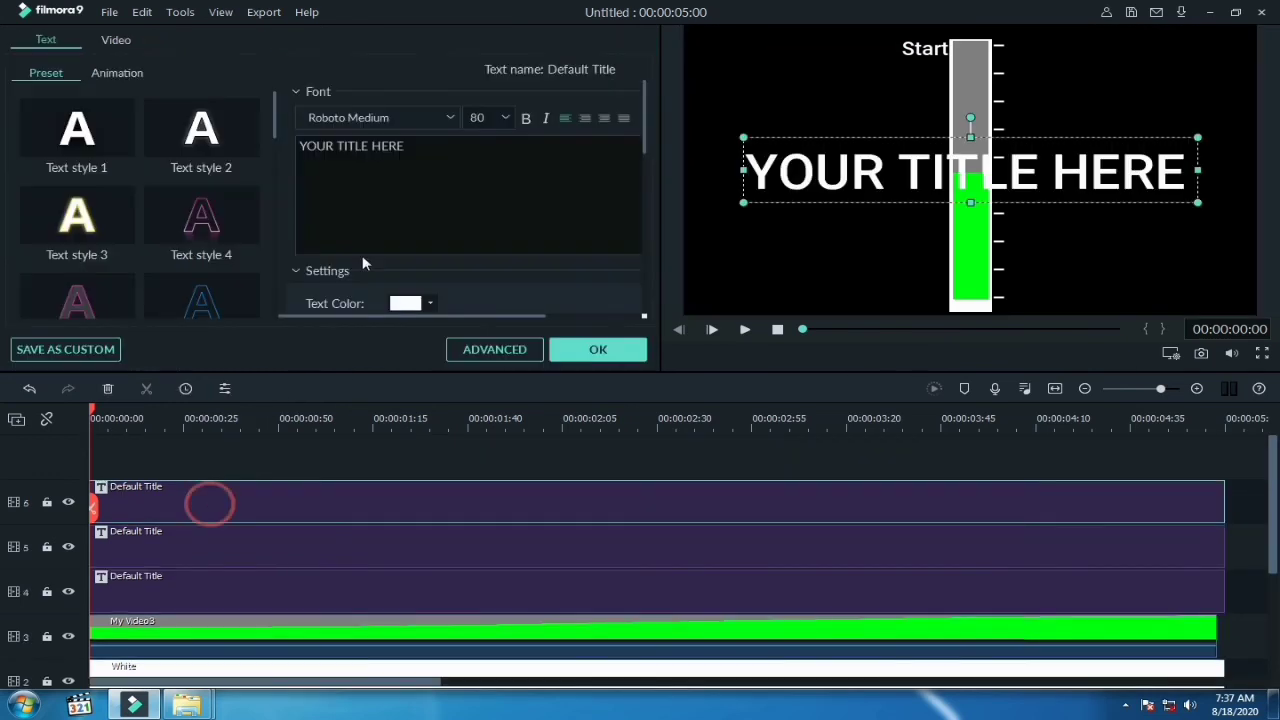
pyautogui.press('BackSpace')
pyautogui.press('BackSpace')
pyautogui.press('BackSpace')
pyautogui.press('BackSpace')
pyautogui.press('BackSpace')
pyautogui.press('BackSpace')
pyautogui.press('BackSpace')
pyautogui.press('BackSpace')
pyautogui.press('BackSpace')
pyautogui.press('BackSpace')
pyautogui.press('BackSpace')
pyautogui.press('BackSpace')
pyautogui.press('BackSpace')
pyautogui.press('BackSpace')
pyautogui.press('BackSpace')
pyautogui.press('BackSpace')
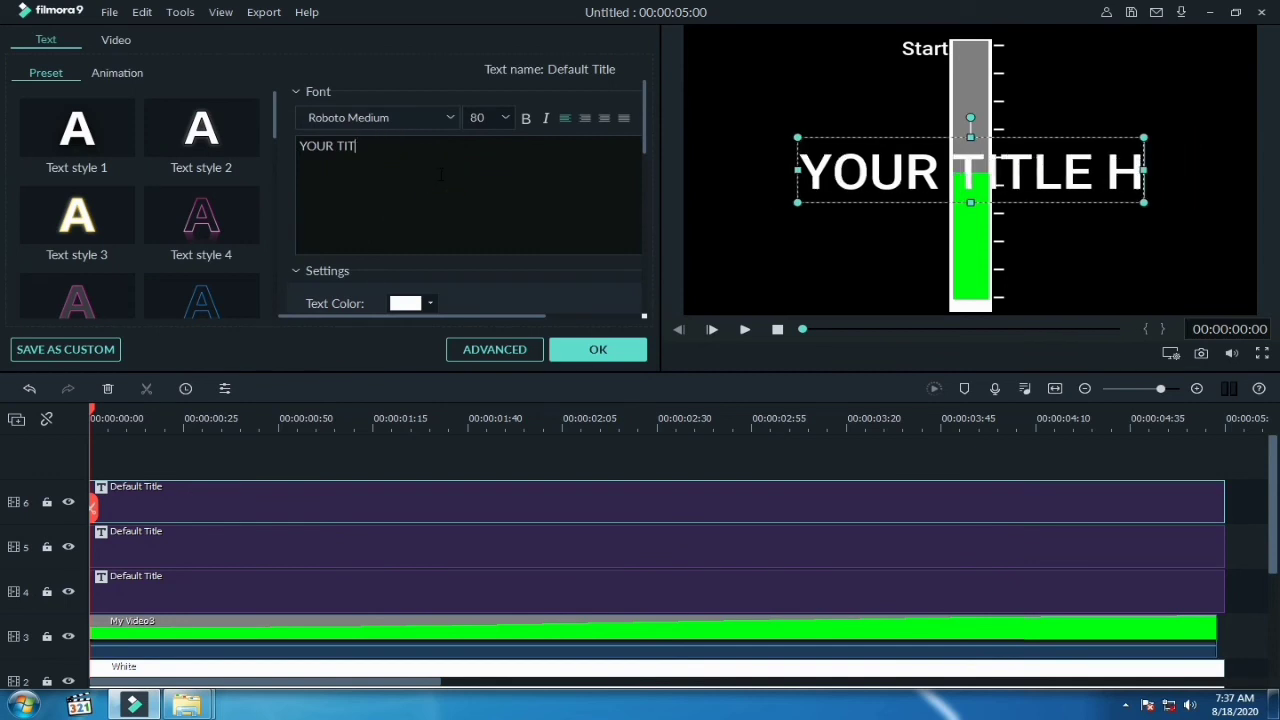
pyautogui.write('E')
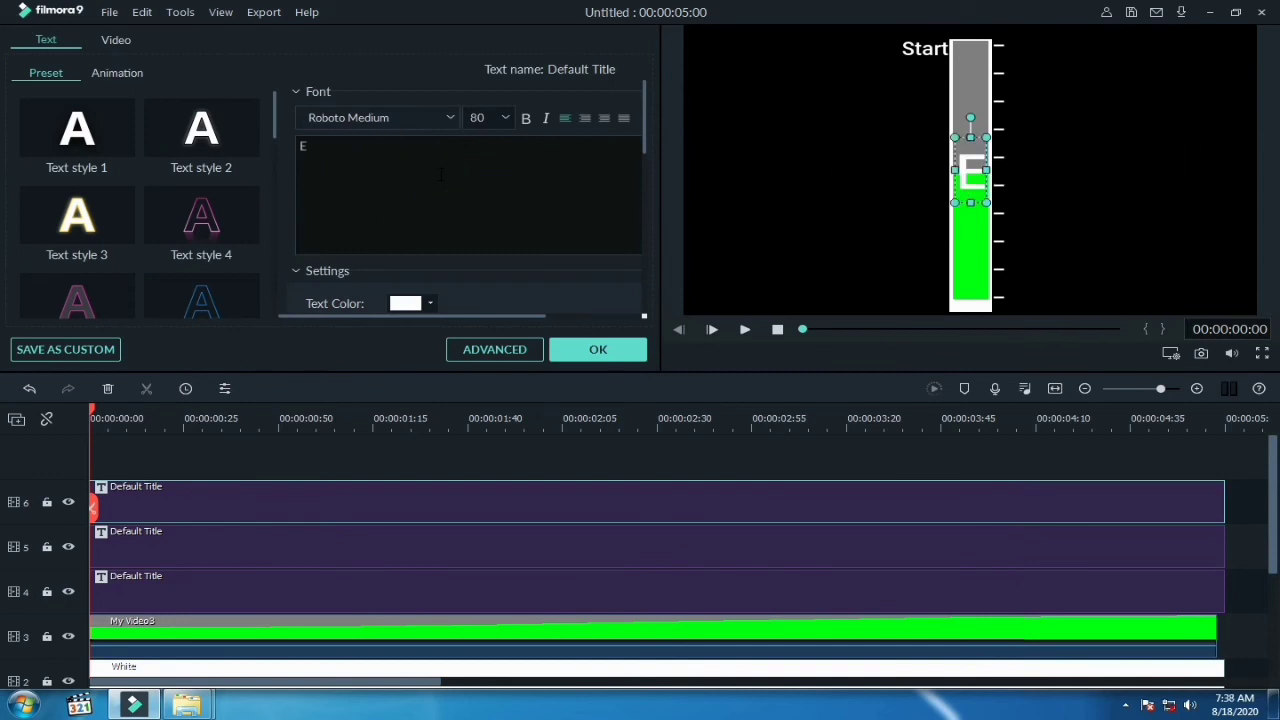
pyautogui.write('nd')
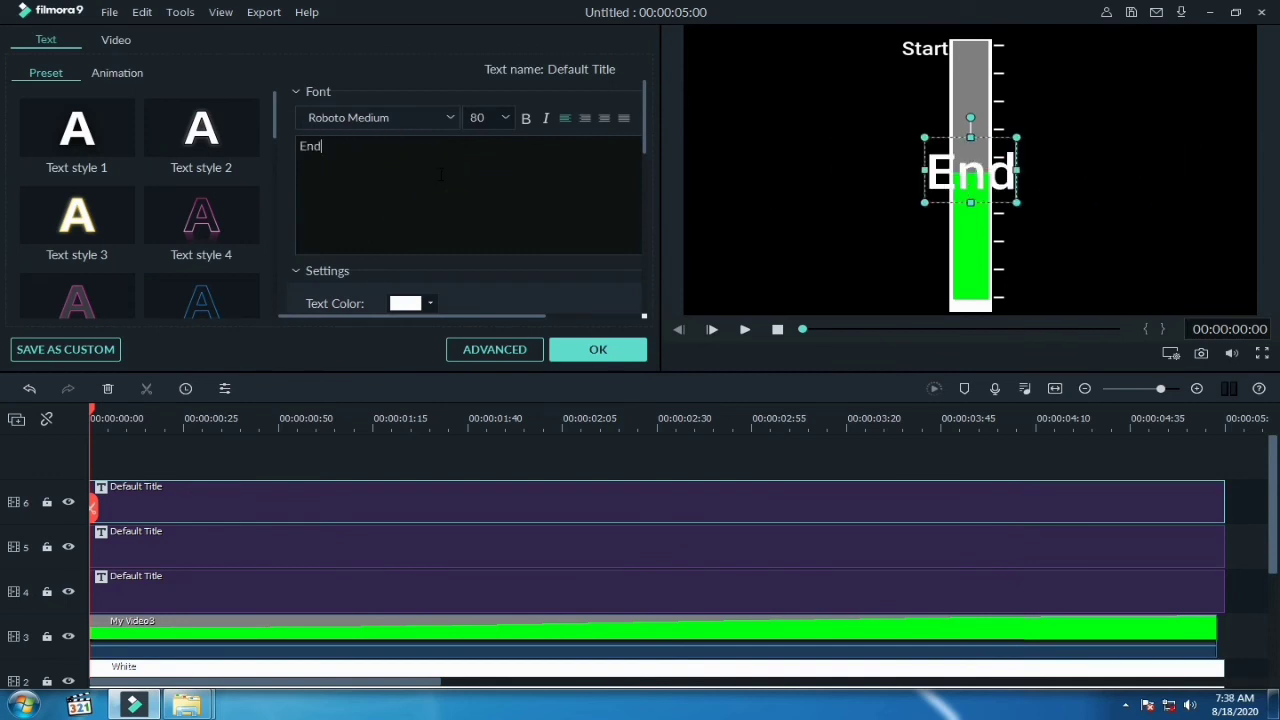
pyautogui.click(598, 350)
# Shrink the End label and place it beside the bar's bottom-left corner
pyautogui.moveTo(979, 192); pyautogui.dragTo(933, 290)
pyautogui.click(884, 246)
pyautogui.click(933, 297)
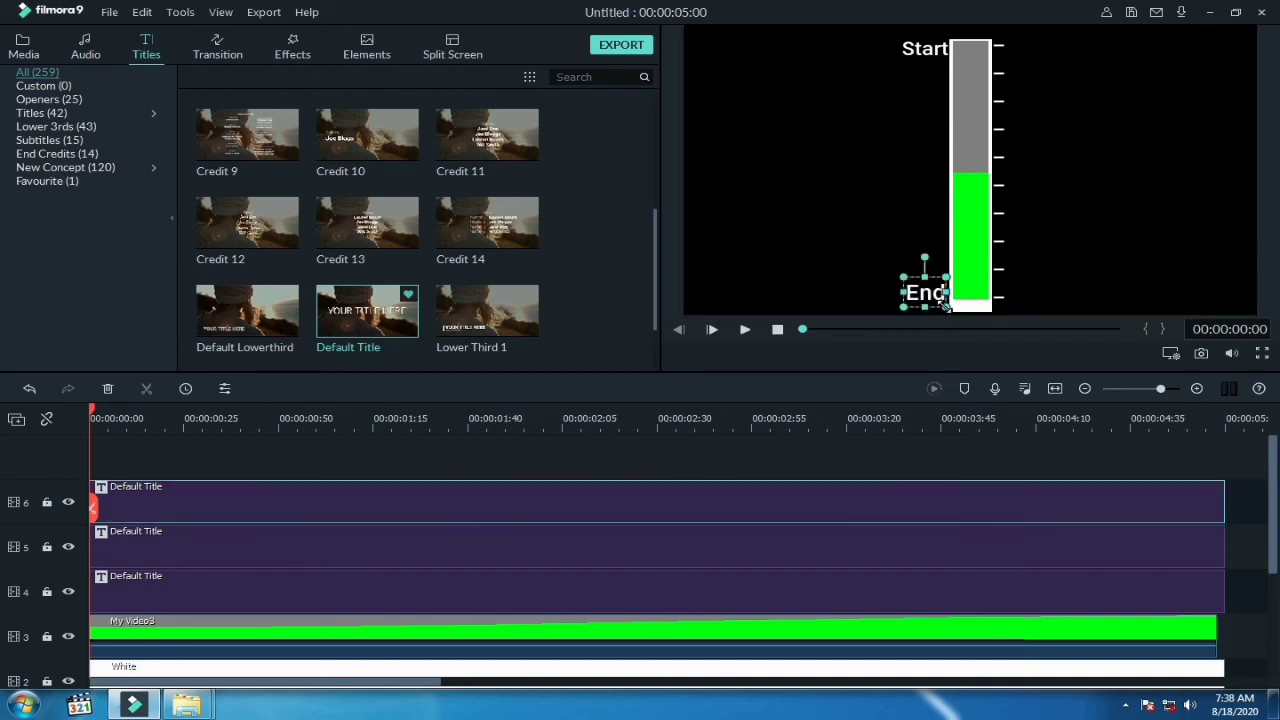
pyautogui.moveTo(944, 305); pyautogui.dragTo(945, 300)
pyautogui.click(884, 229)
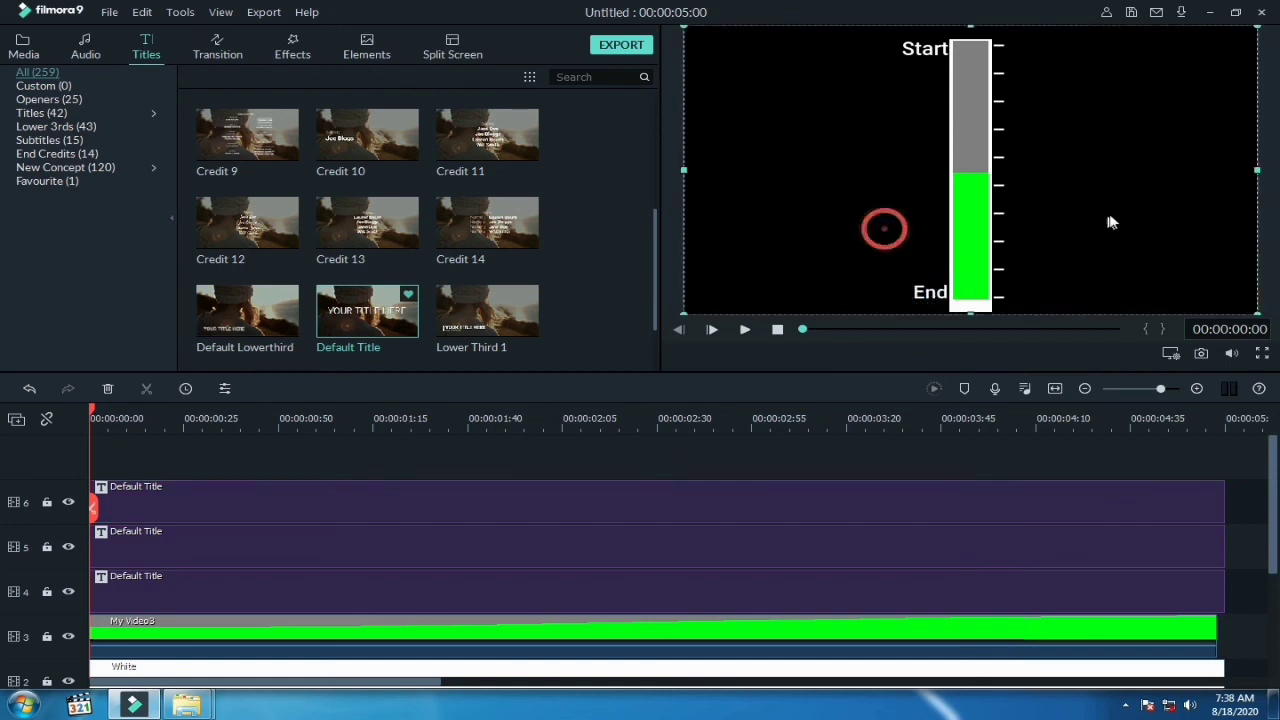
pyautogui.click(931, 297)
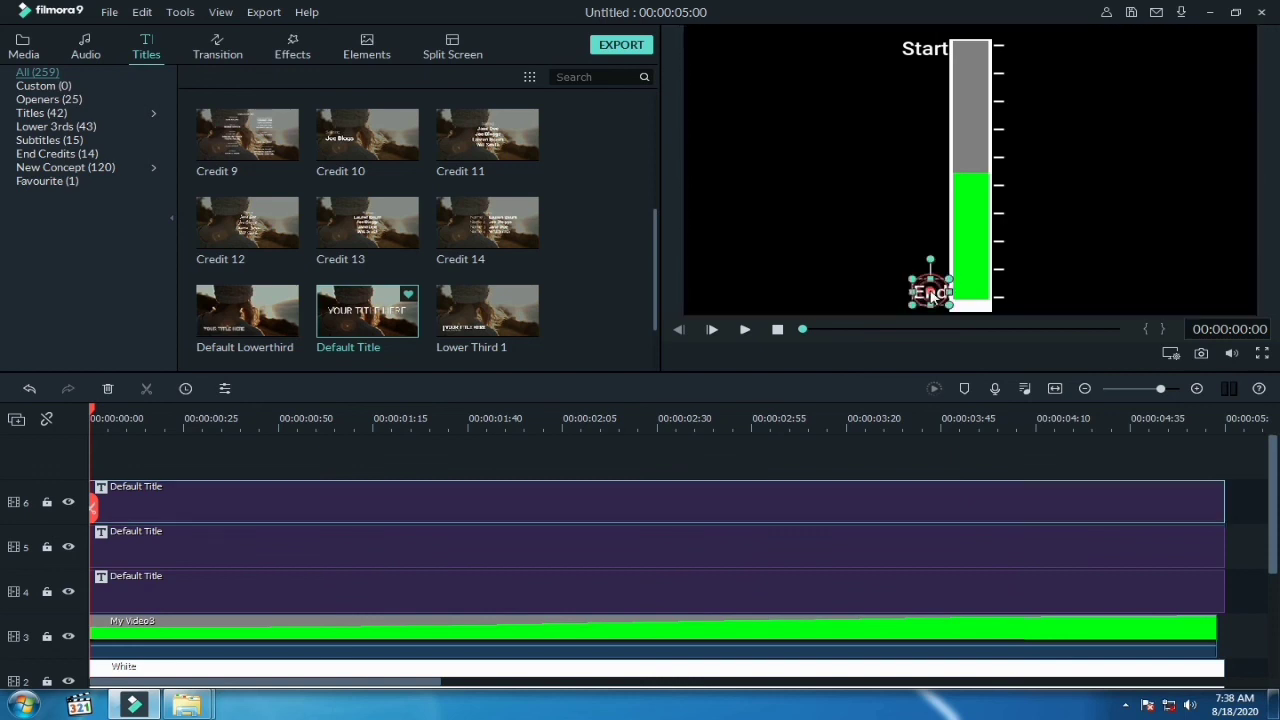
pyautogui.click(1086, 252)
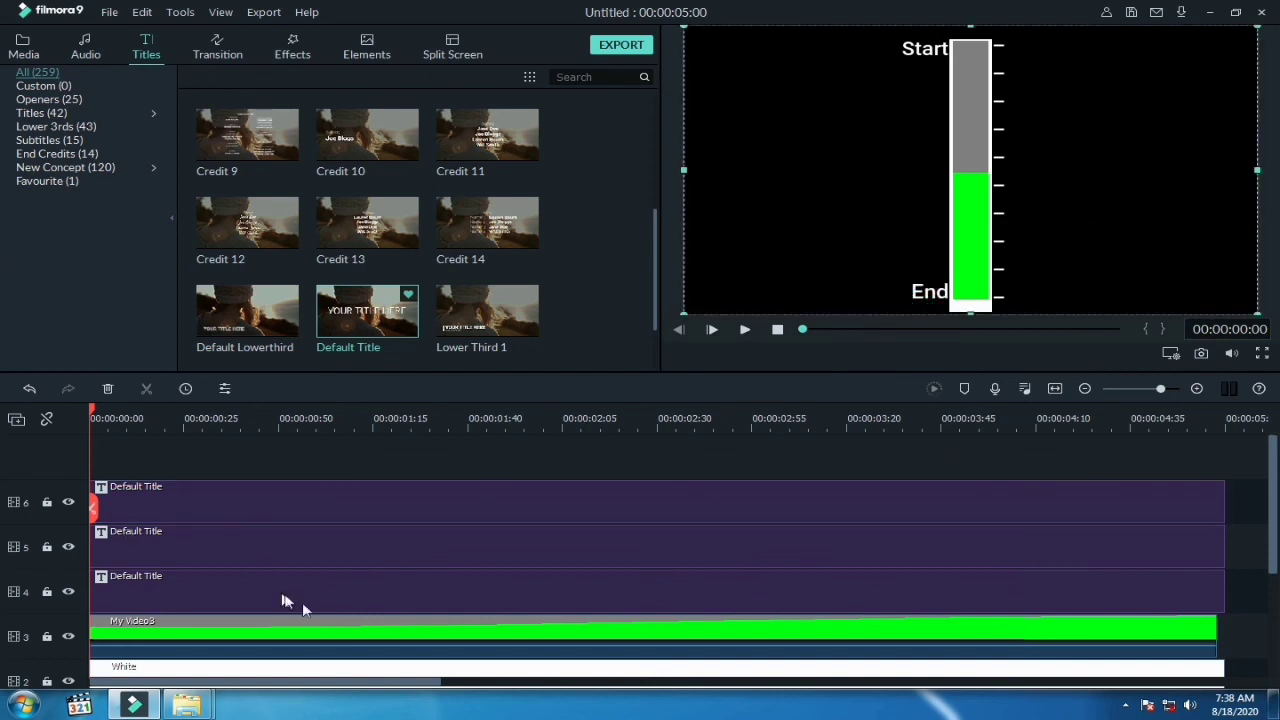
pyautogui.press('space')
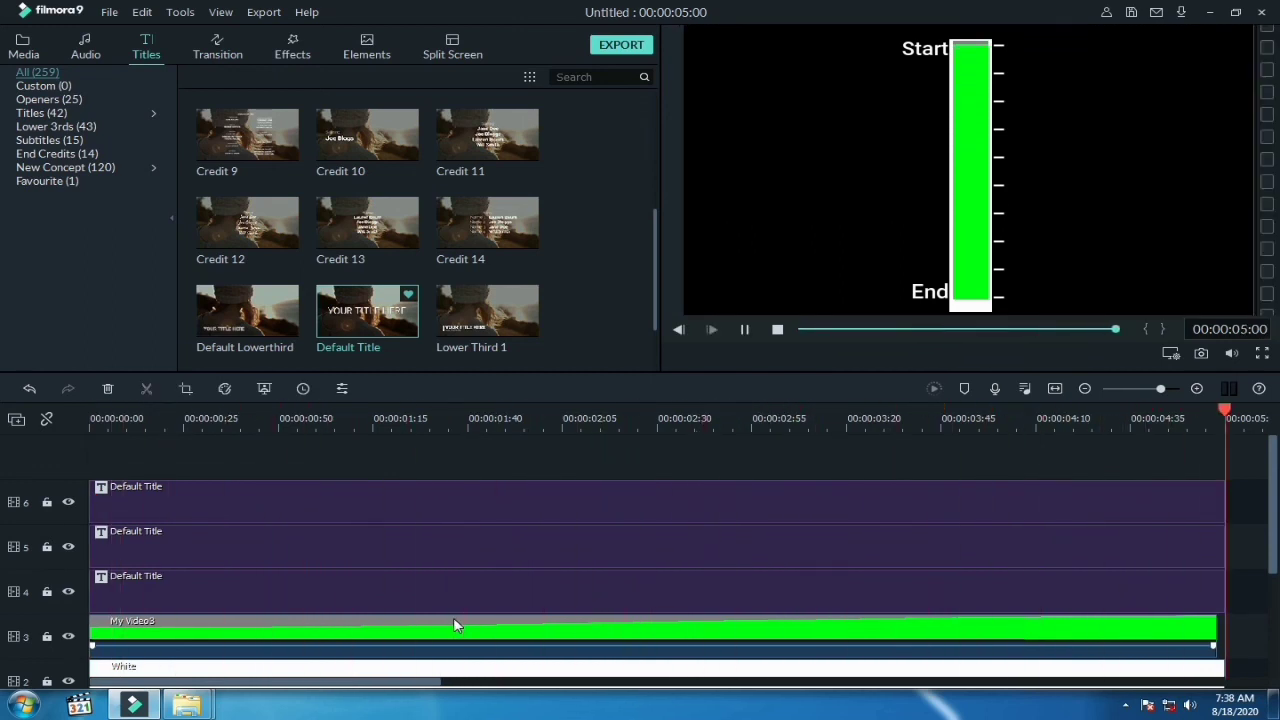
pyautogui.press('space')
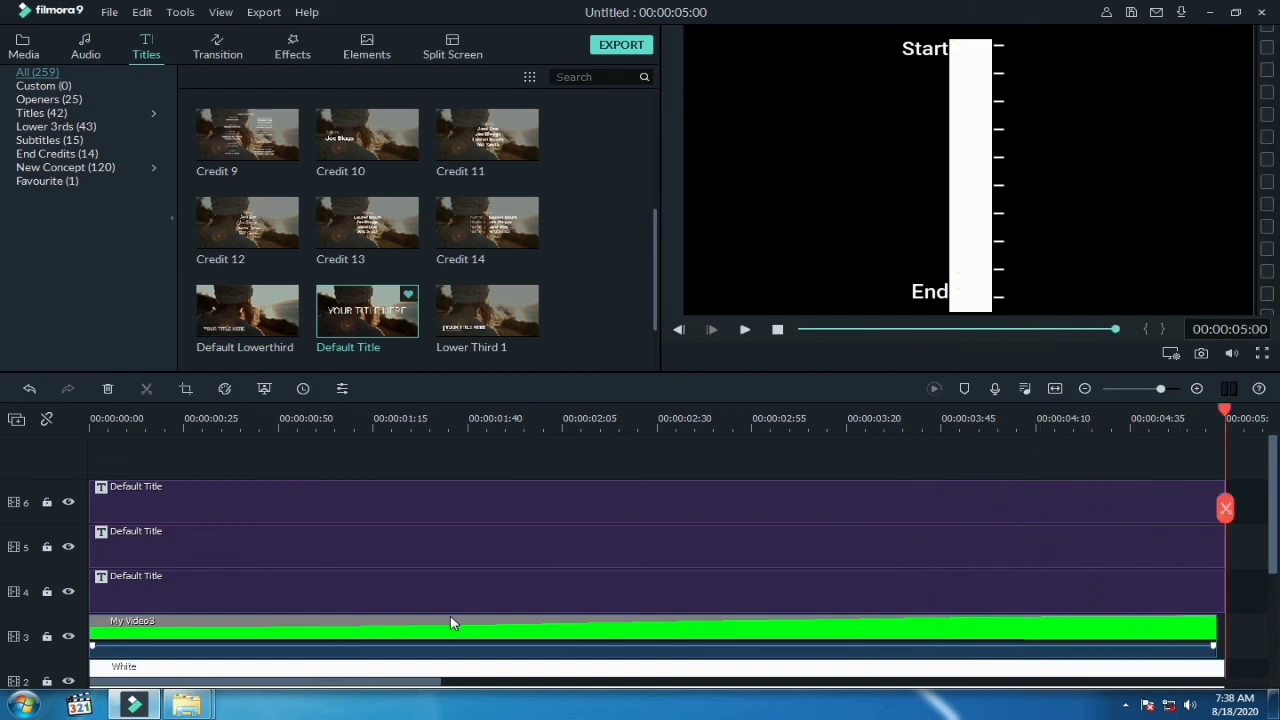
pyautogui.click(1262, 354)
pyautogui.press('space')
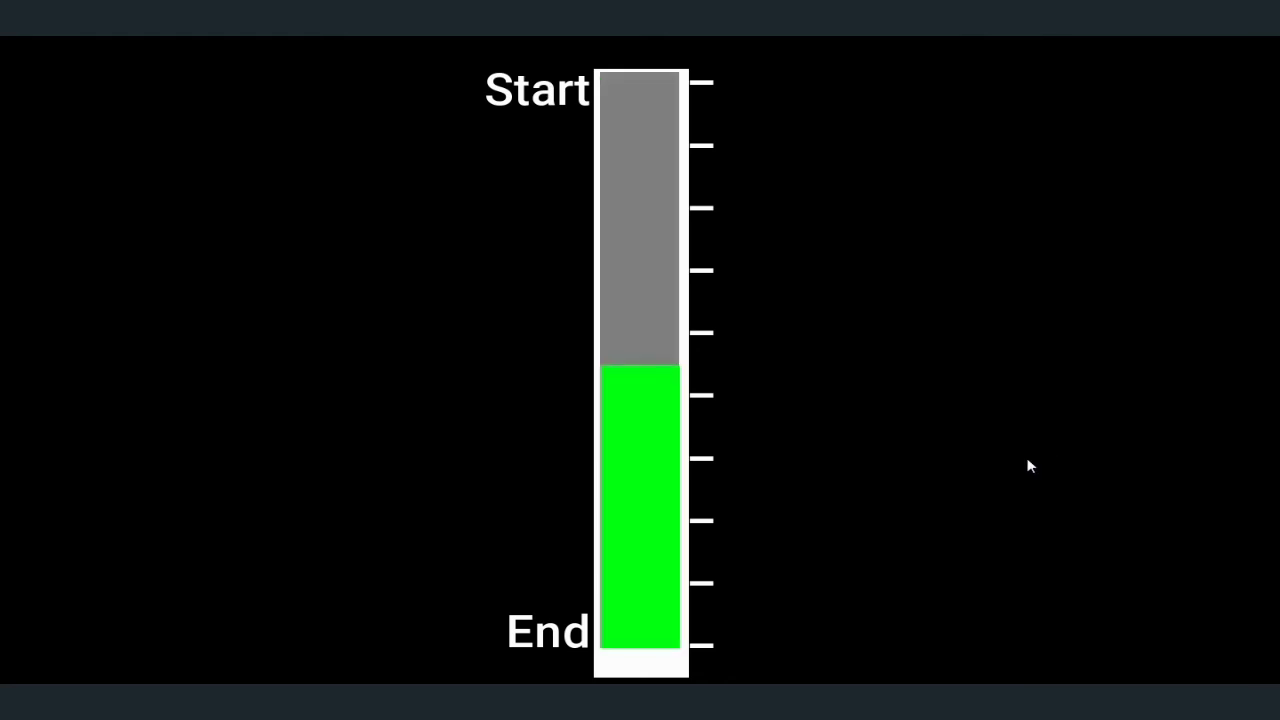
pyautogui.press('Escape')
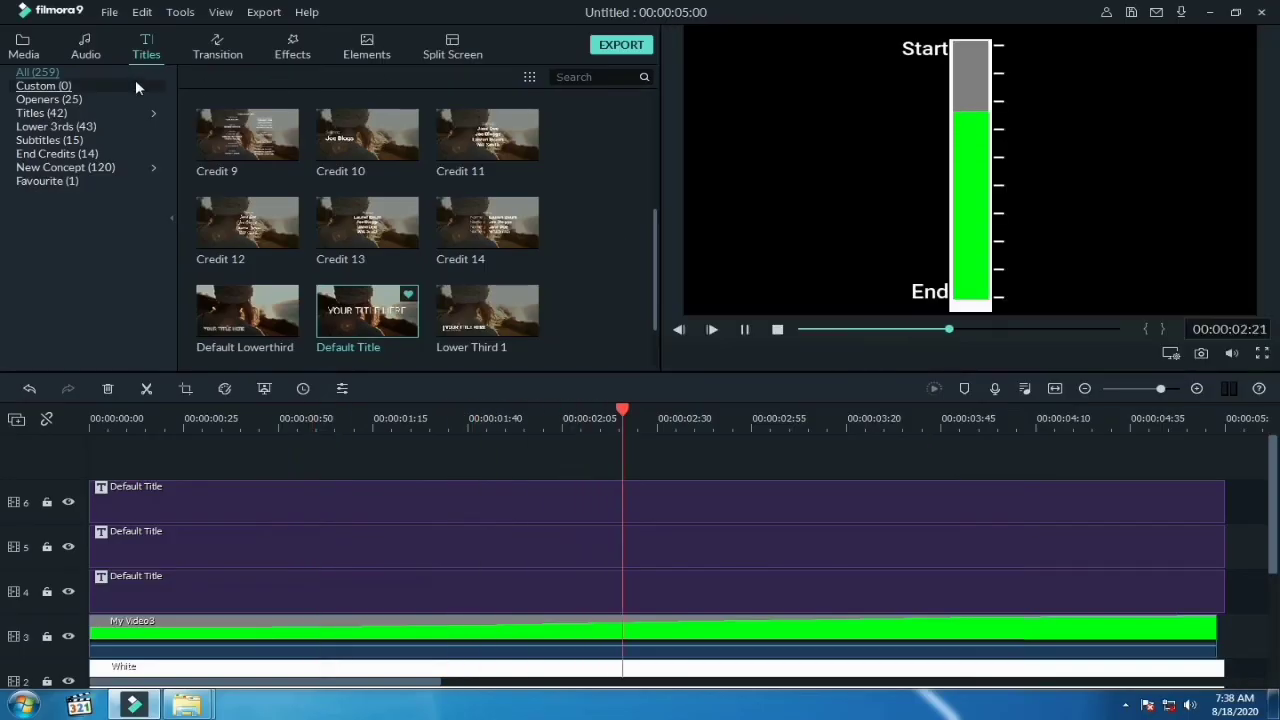
# Add another Default Title on track 7 and clear its placeholder text
pyautogui.moveTo(404, 327)
pyautogui.moveTo(404, 327); pyautogui.dragTo(89, 456)
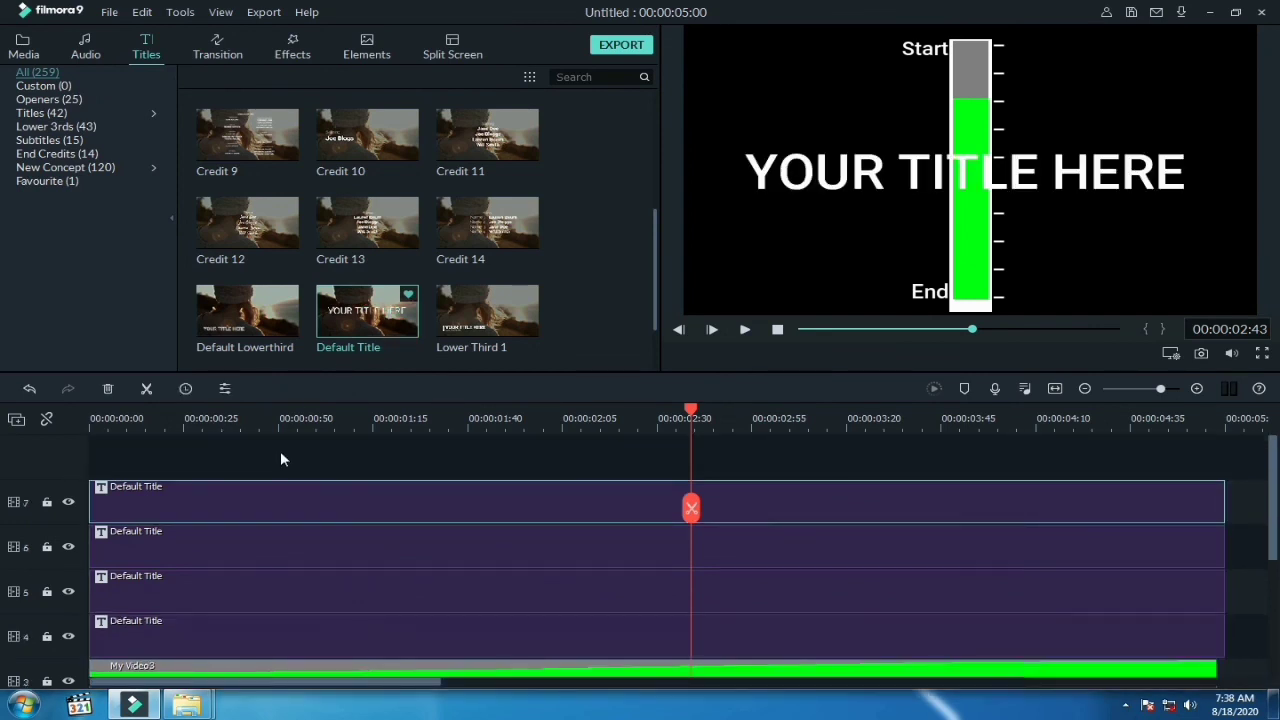
pyautogui.doubleClick(568, 509)
pyautogui.click(462, 174)
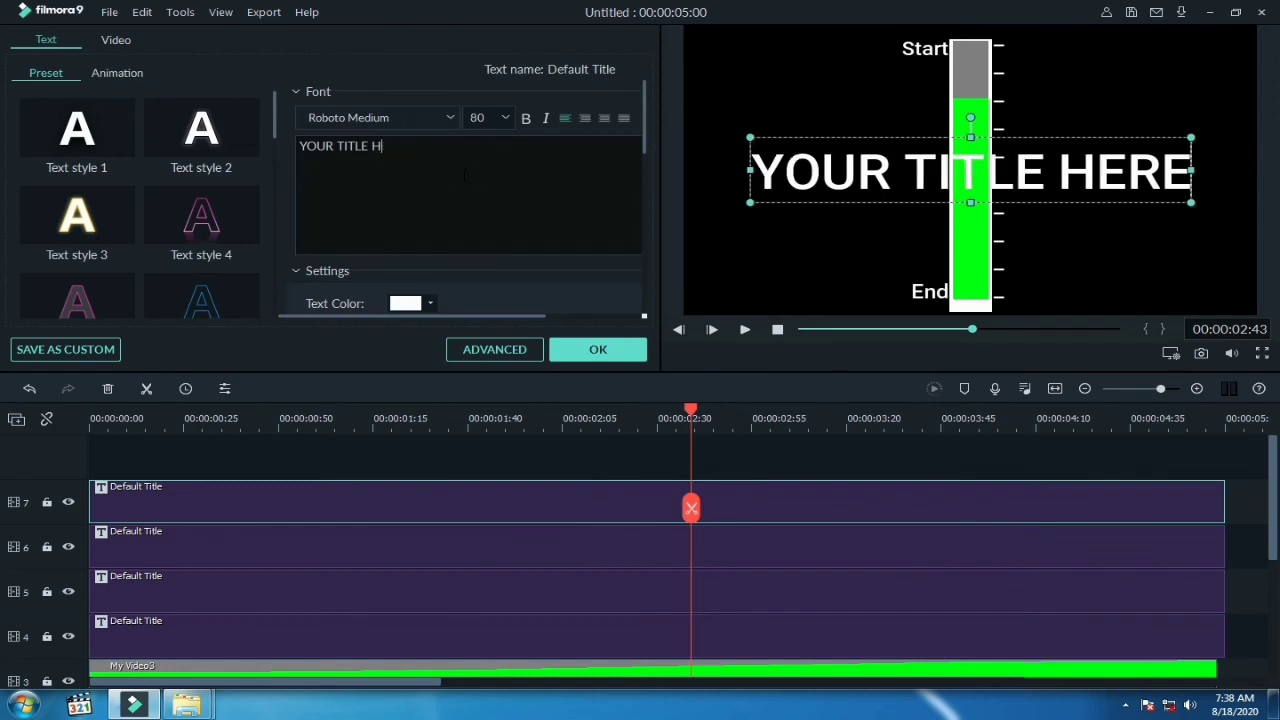
pyautogui.press('BackSpace')
pyautogui.press('BackSpace')
pyautogui.press('BackSpace')
pyautogui.press('BackSpace')
pyautogui.press('BackSpace')
pyautogui.press('BackSpace')
pyautogui.press('BackSpace')
pyautogui.press('BackSpace')
pyautogui.press('BackSpace')
pyautogui.press('BackSpace')
# Enter the numbers 1 through 10 in the title, one number per line
pyautogui.write('1')
pyautogui.press('Return')
pyautogui.write('2')
pyautogui.press('Return')
pyautogui.write('3')
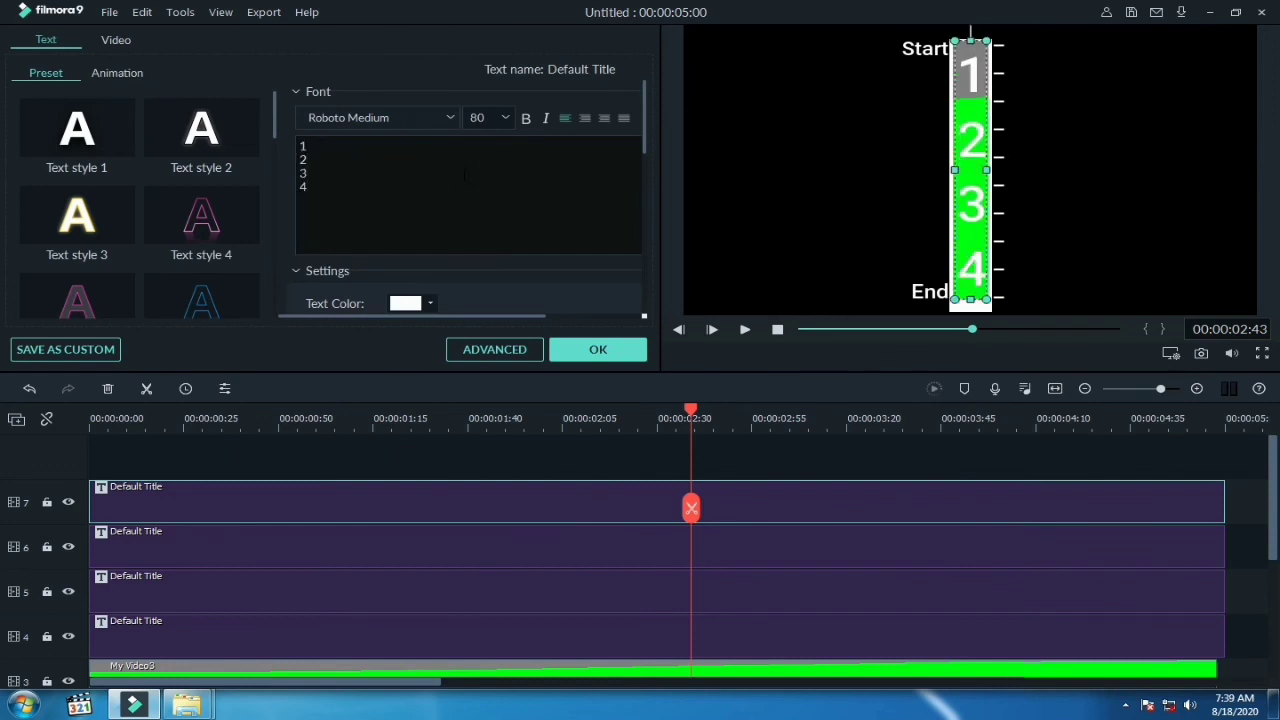
pyautogui.press('Return')
pyautogui.write('4 5')
pyautogui.press('Return')
pyautogui.write('6')
pyautogui.press('Return')
pyautogui.write('7')
pyautogui.press('Return')
pyautogui.write('8')
pyautogui.press('Return')
pyautogui.write('9')
pyautogui.press('Return')
pyautogui.write('10')
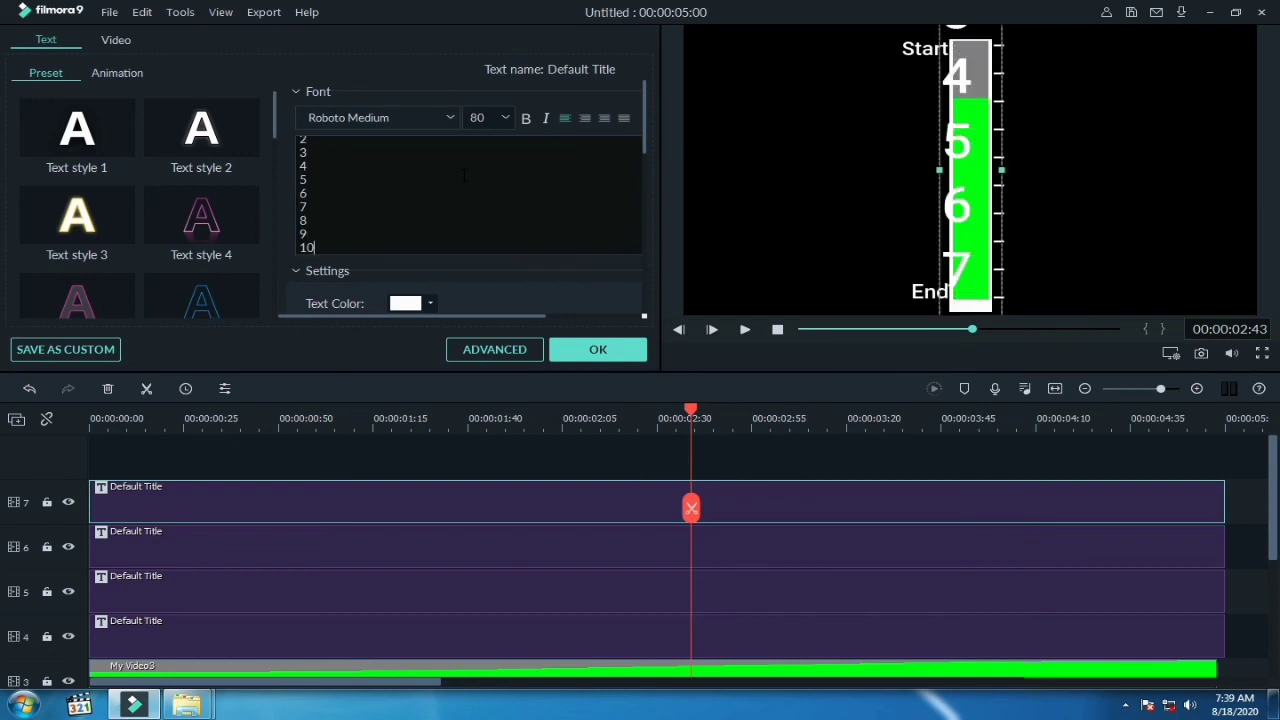
# Apply the 1–10 text, move the number column beside the tick marks, and stretch it so 10 meets the last tick
pyautogui.click(610, 349)
pyautogui.moveTo(945, 135); pyautogui.dragTo(766, 405)
pyautogui.moveTo(795, 112); pyautogui.dragTo(781, 252)
pyautogui.moveTo(783, 166); pyautogui.dragTo(1029, 93)
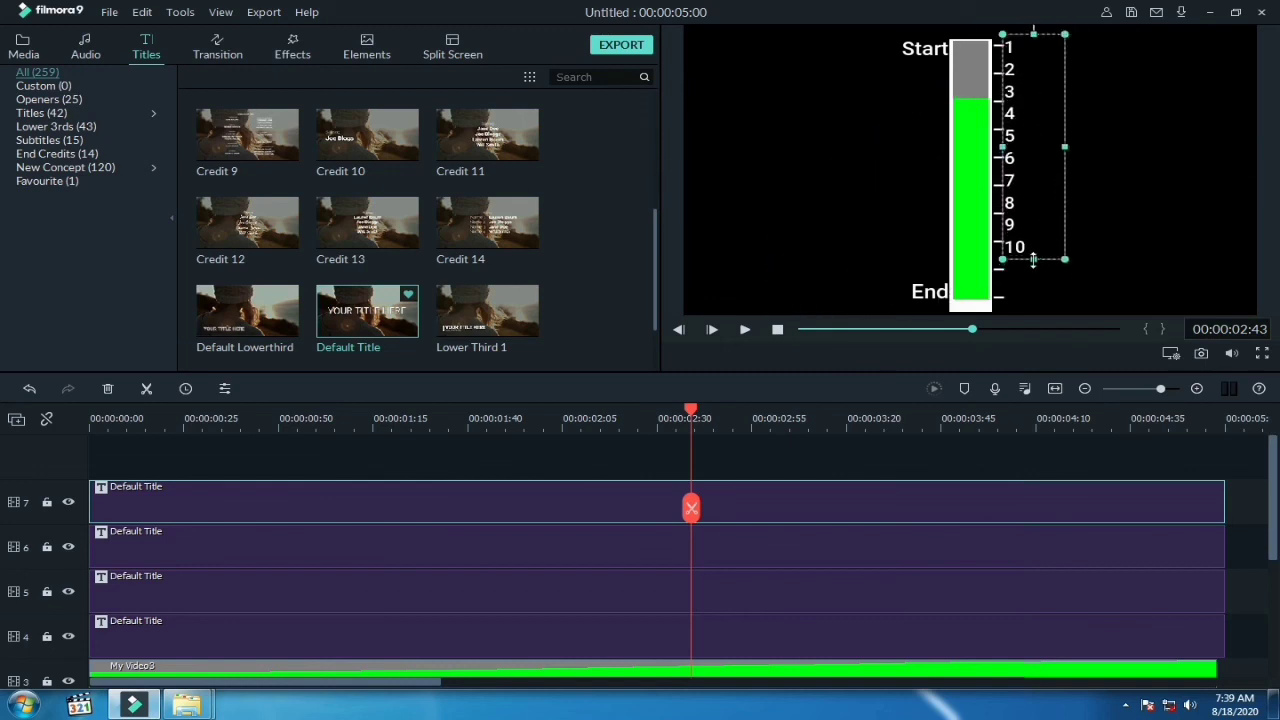
pyautogui.moveTo(1033, 259); pyautogui.dragTo(1039, 311)
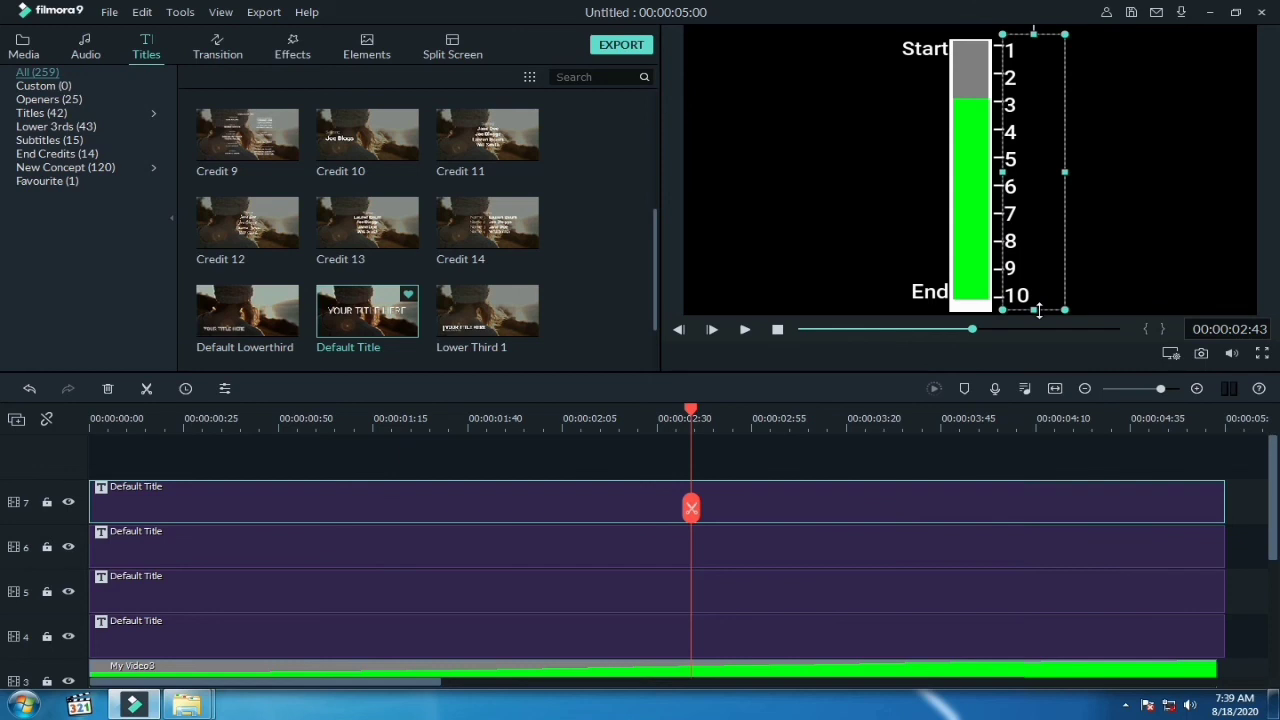
pyautogui.click(878, 236)
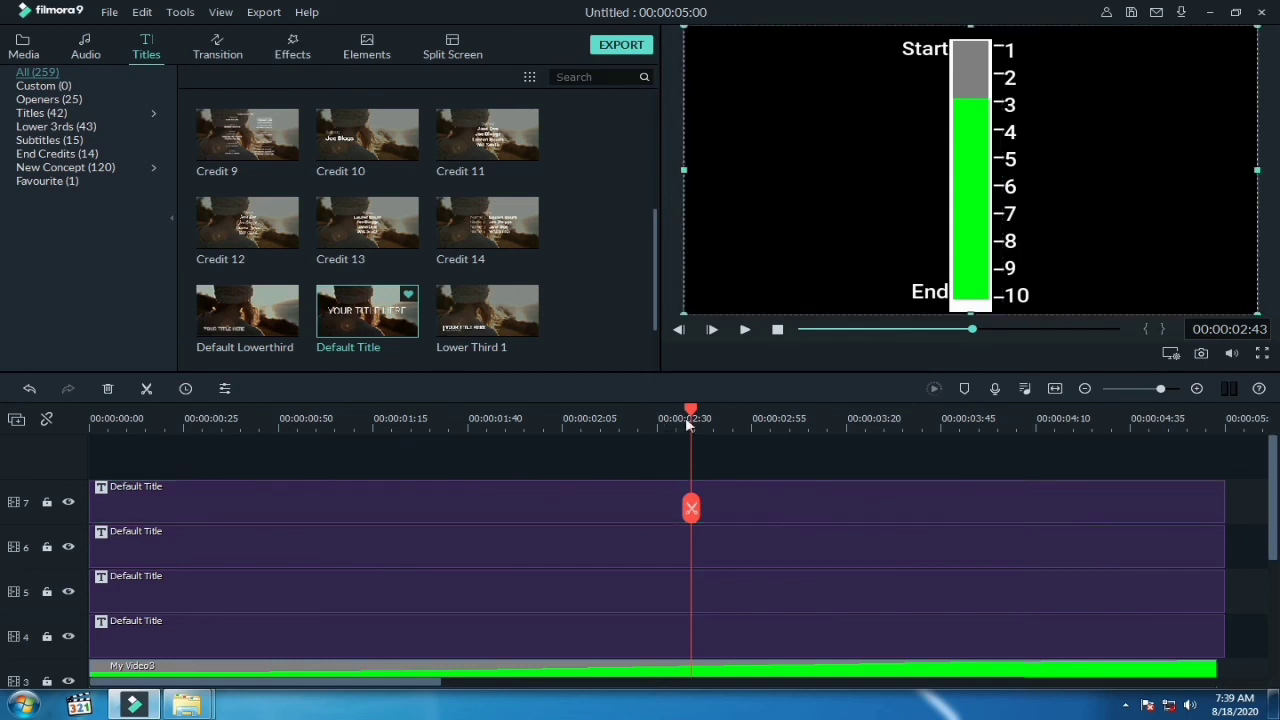
pyautogui.moveTo(688, 414); pyautogui.dragTo(22, 440)
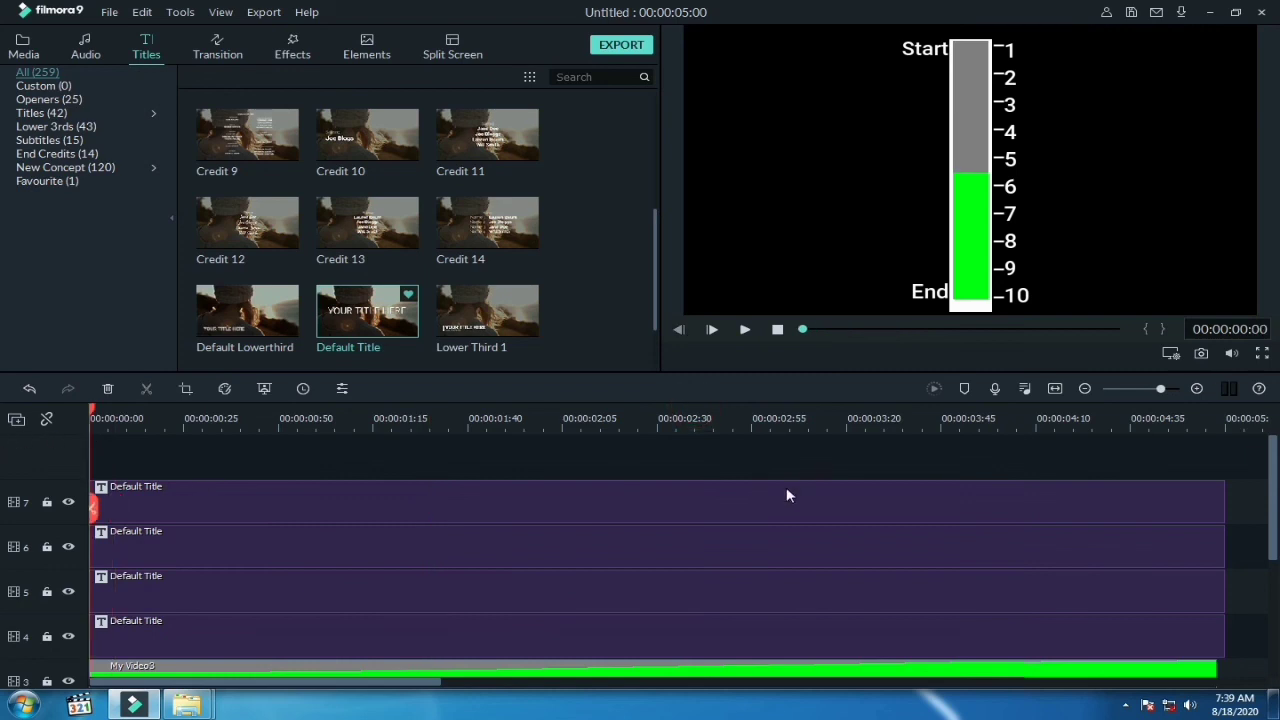
pyautogui.press('space')
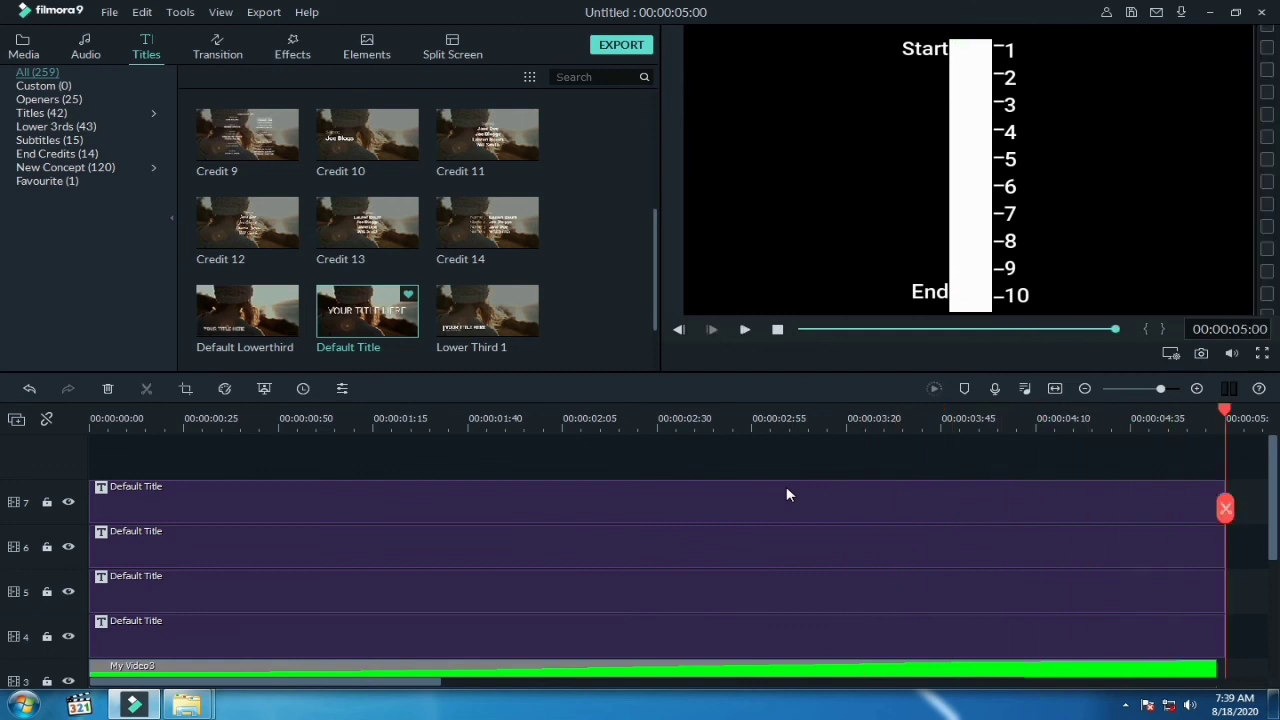
pyautogui.click(1262, 353)
pyautogui.press('space')
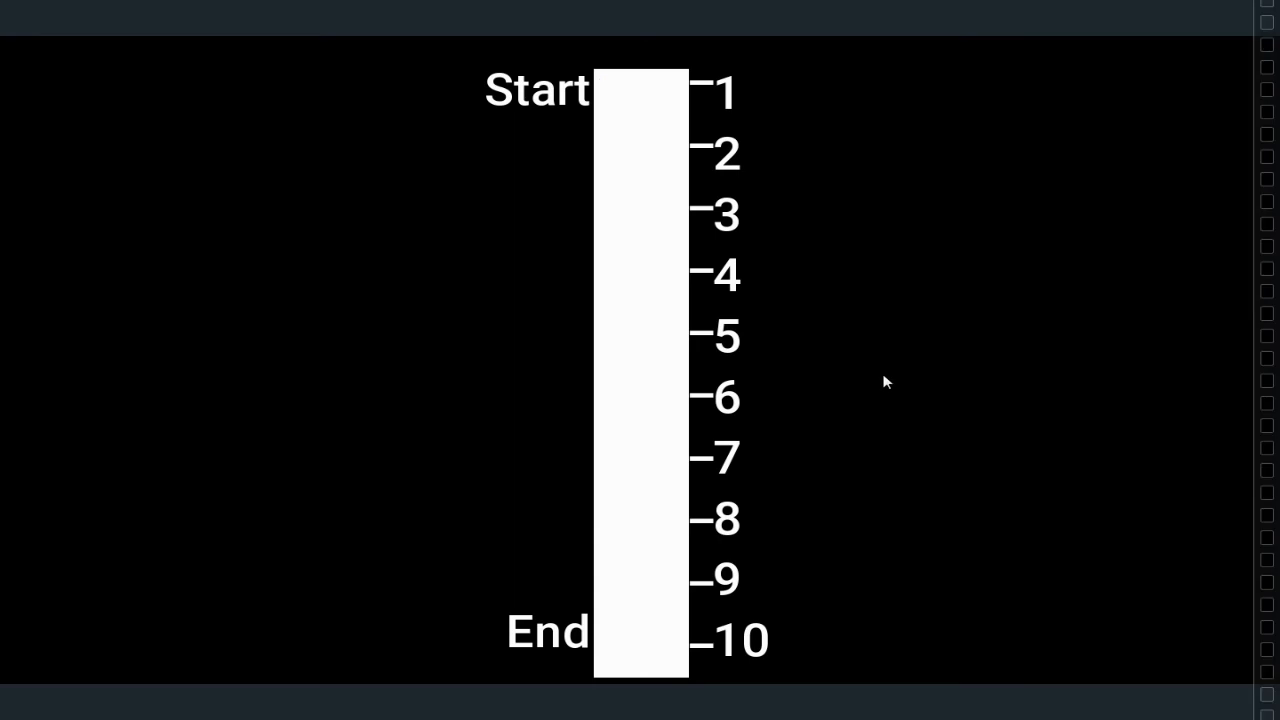
pyautogui.press('Escape')
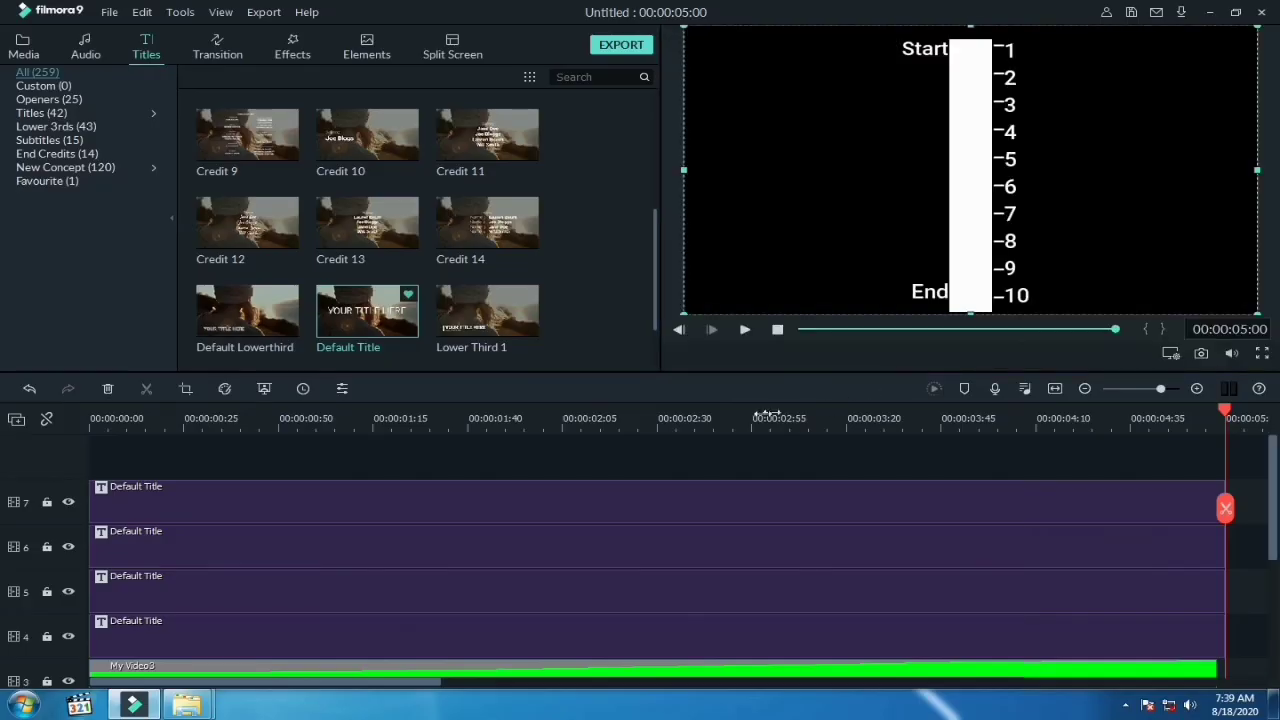